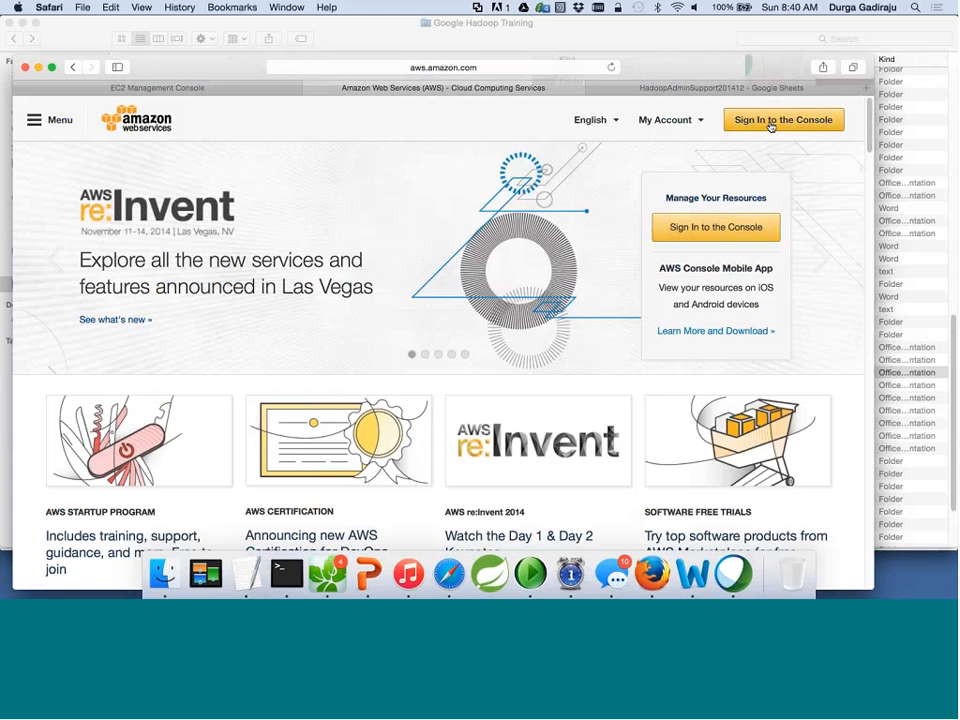
Go to the AWS Management Console through the My Account menu on aws.amazon.com.
{"action": "mouse_move", "coordinate": [680, 126]}
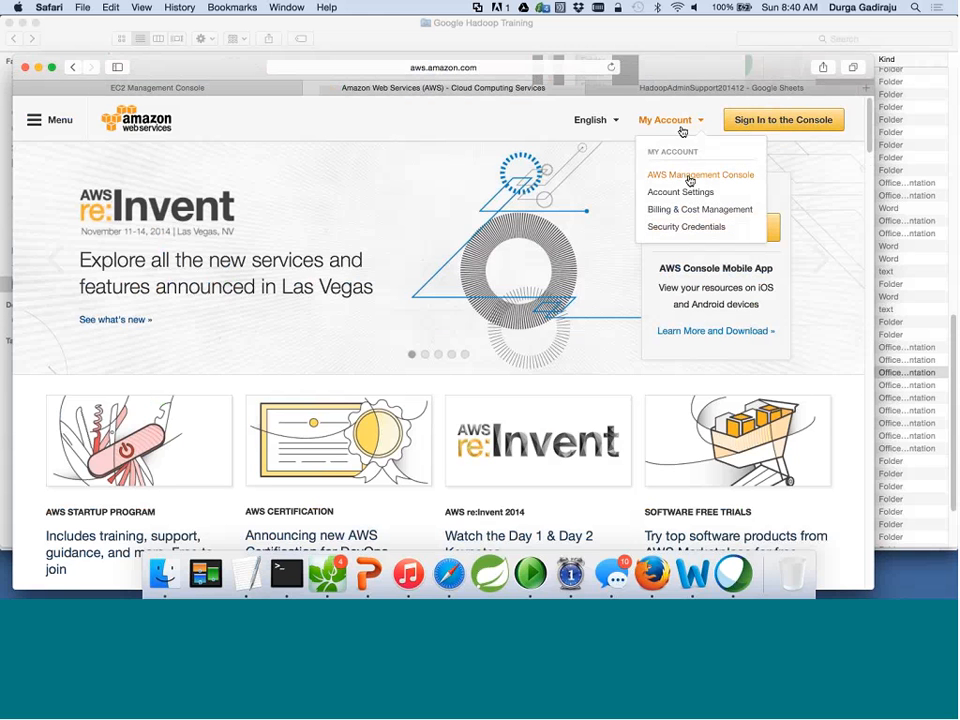
{"action": "left_click", "coordinate": [689, 178]}
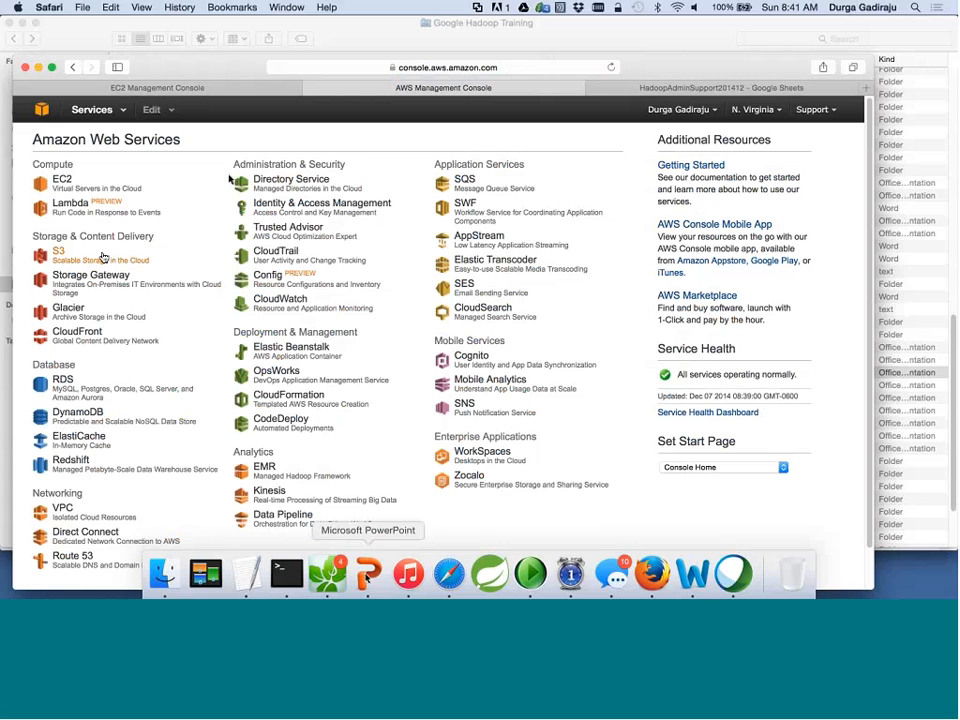
{"action": "left_click", "coordinate": [367, 576]}
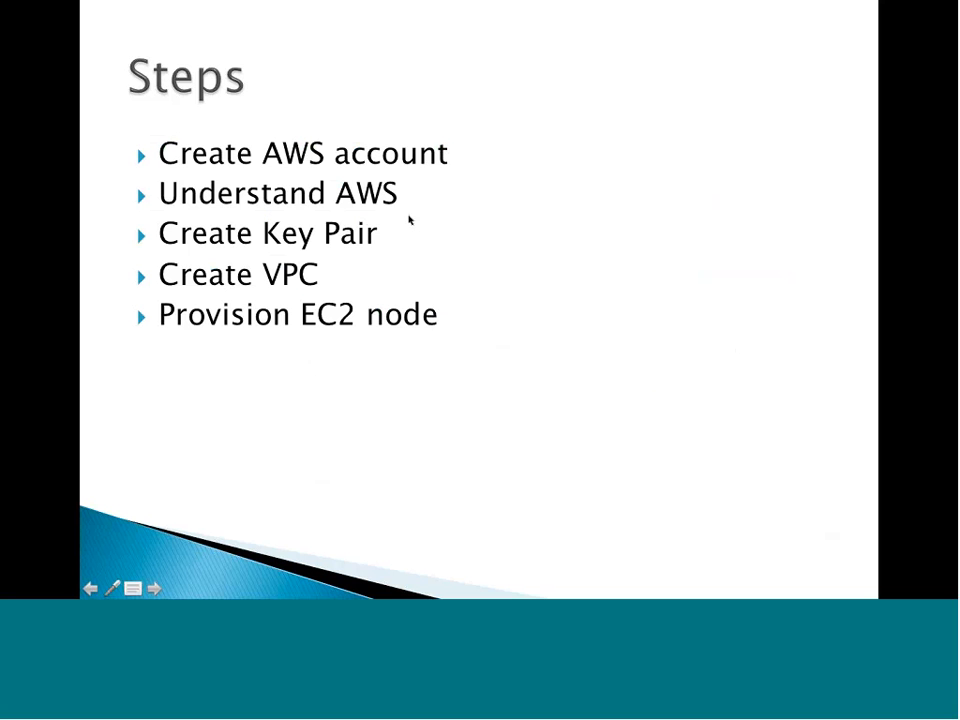
{"action": "left_click", "coordinate": [401, 217]}
{"action": "left_click", "coordinate": [400, 217]}
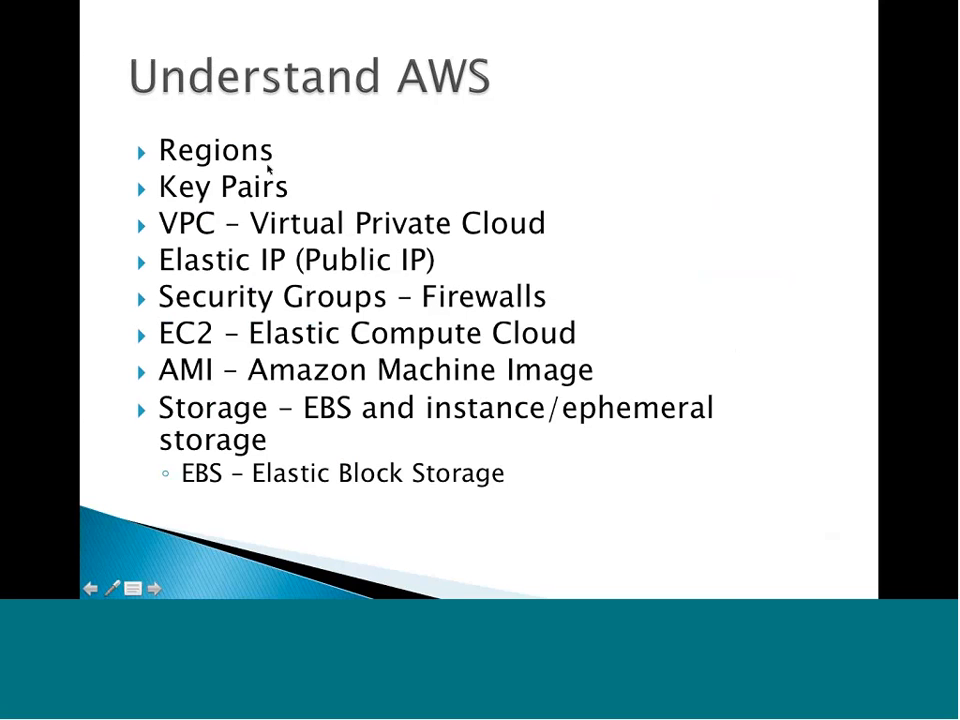
{"action": "key", "text": "super+Tab"}
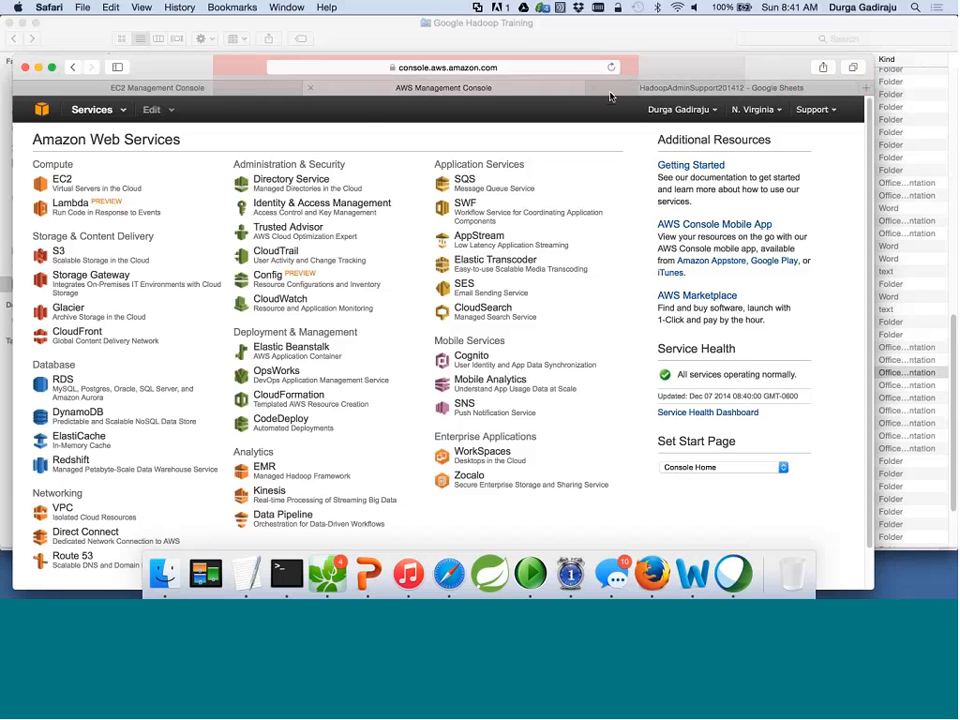
Show the AWS region list from the N. Virginia selector, check the Understand AWS slide, and return.
{"action": "left_click", "coordinate": [777, 110]}
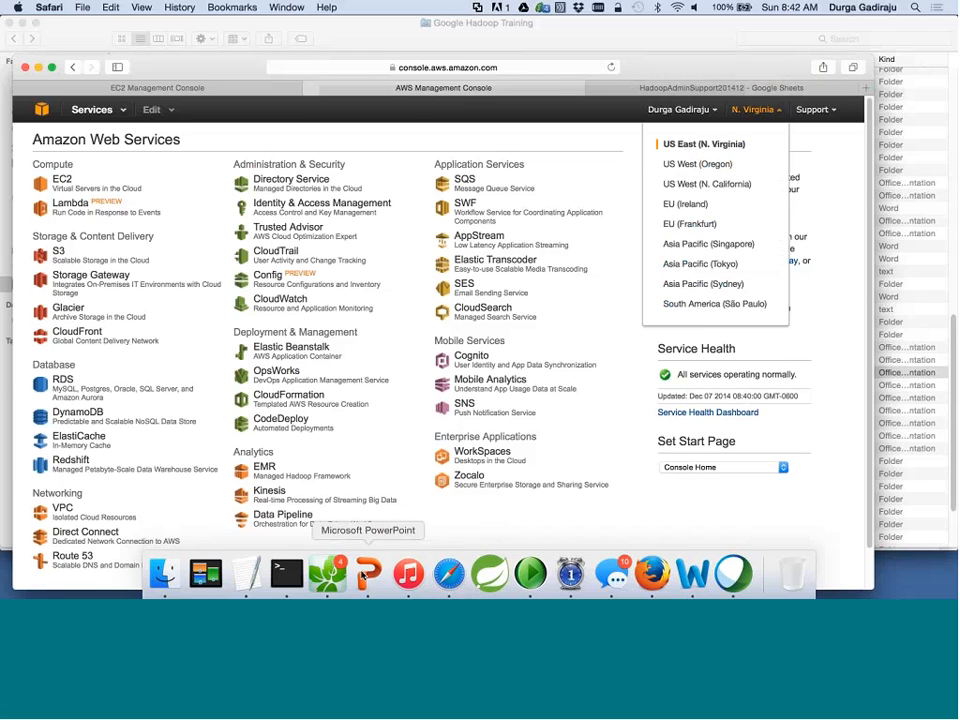
{"action": "left_click", "coordinate": [363, 576]}
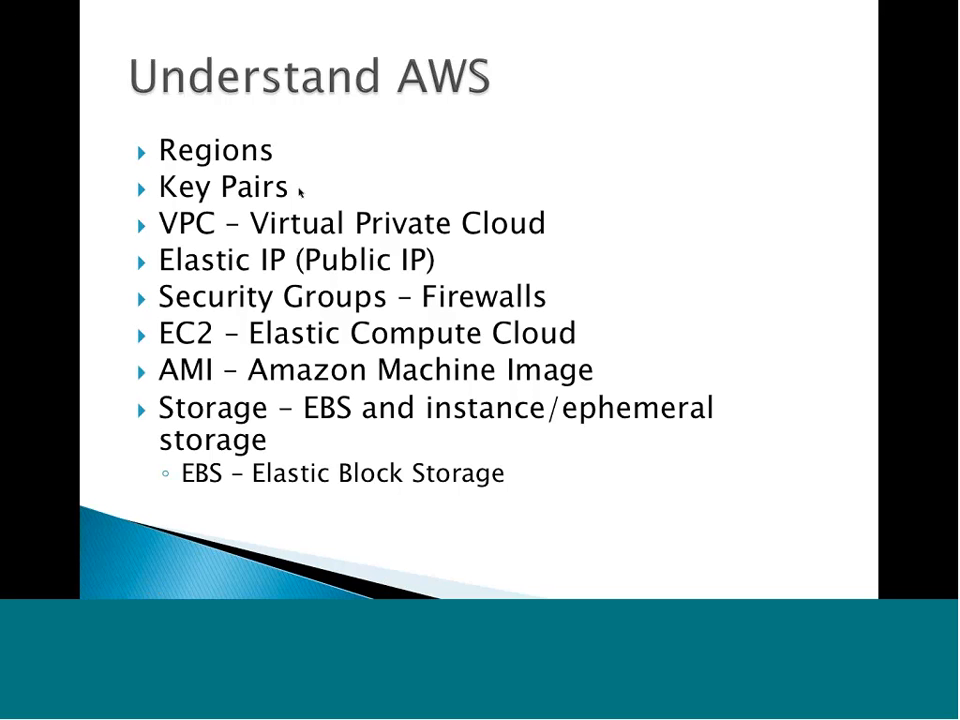
{"action": "key", "text": "super+Tab"}
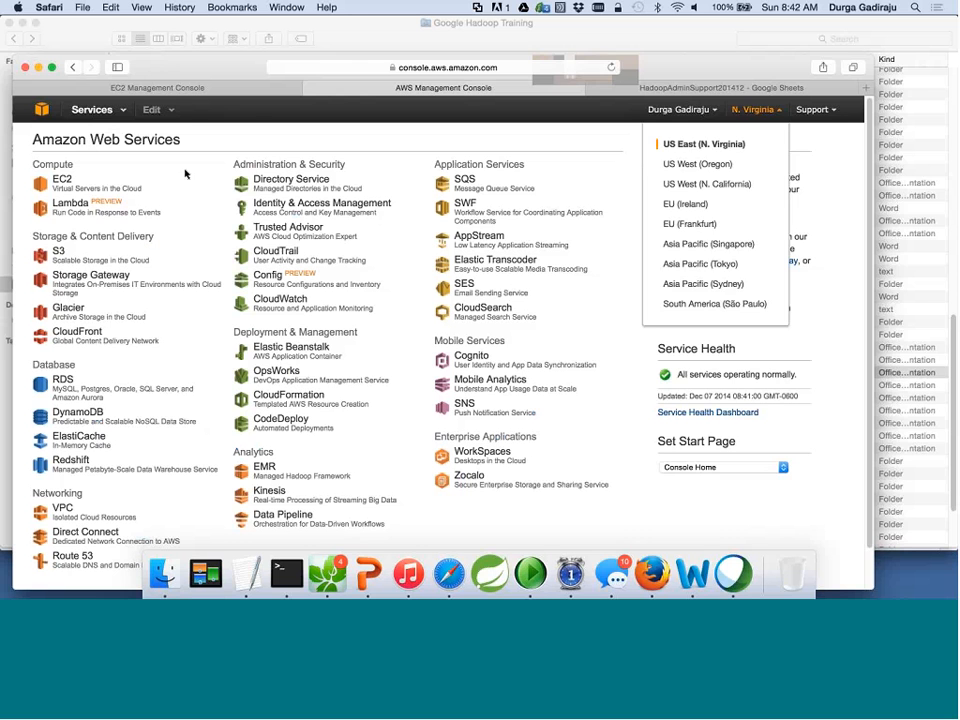
Open the EC2 dashboard for N. Virginia, going back once to the console home via Services.
{"action": "left_click", "coordinate": [64, 182]}
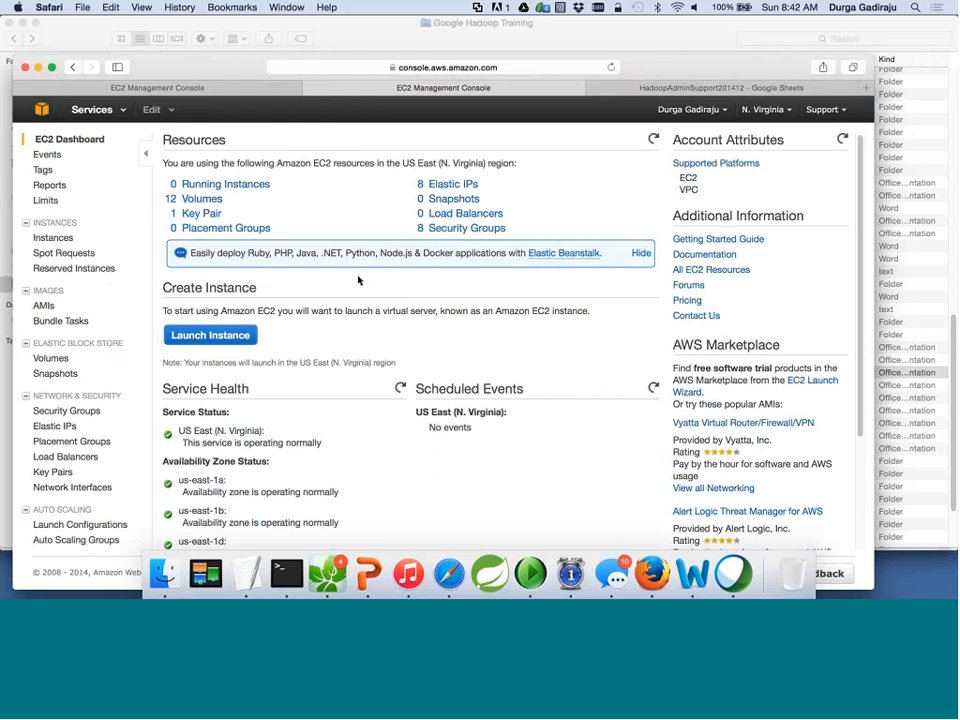
{"action": "left_click", "coordinate": [91, 109]}
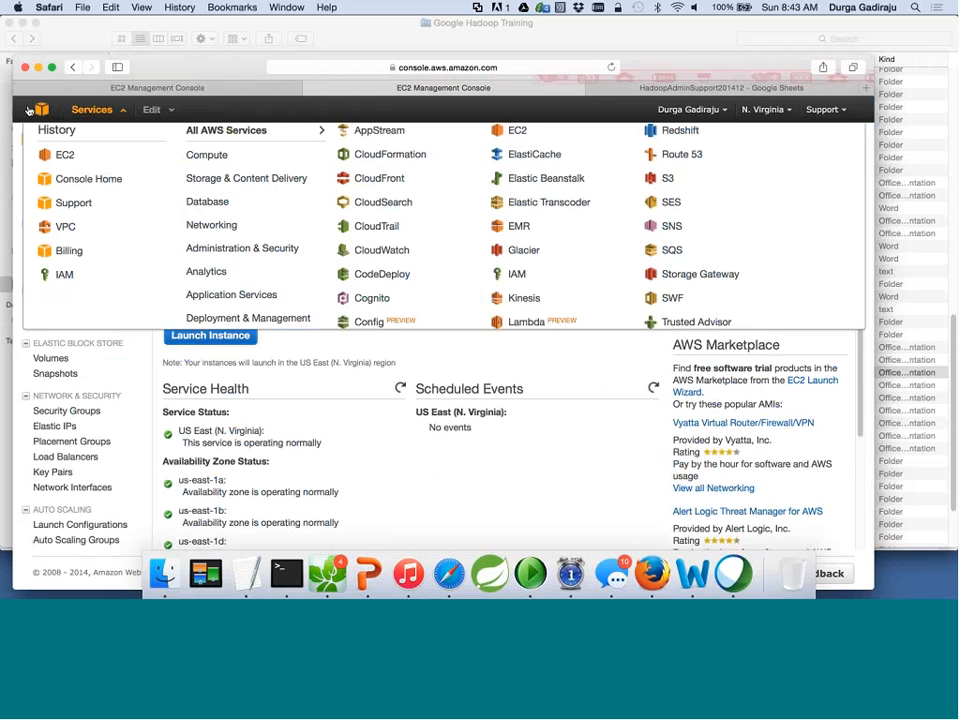
{"action": "left_click", "coordinate": [73, 68]}
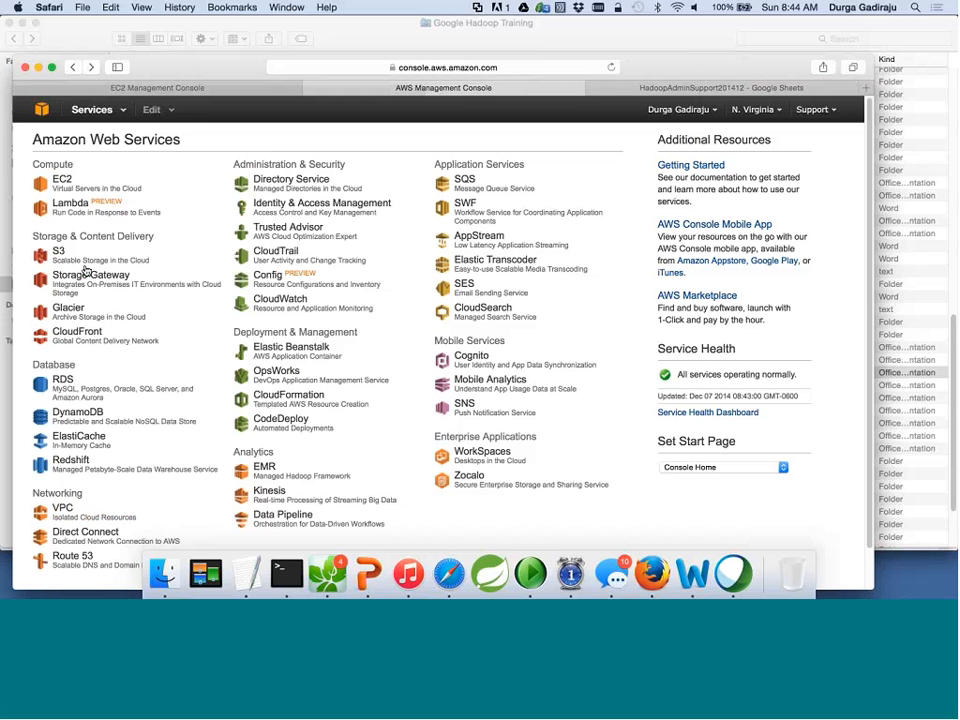
{"action": "left_click", "coordinate": [66, 180]}
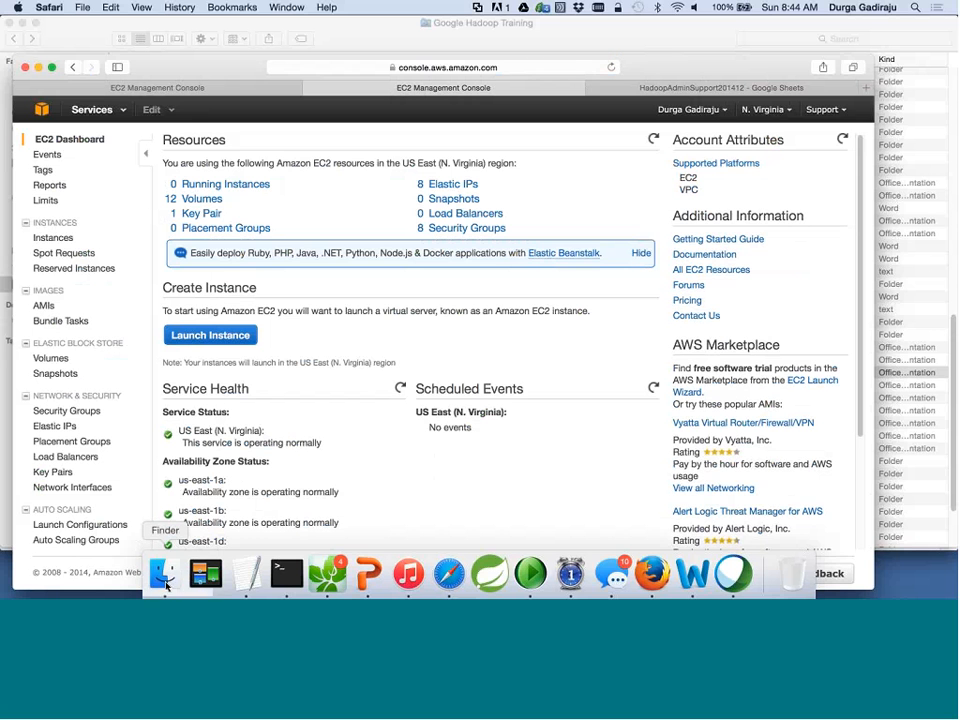
Launch Corel Painter Lite from the Applications folder in Finder.
{"action": "left_click", "coordinate": [165, 587]}
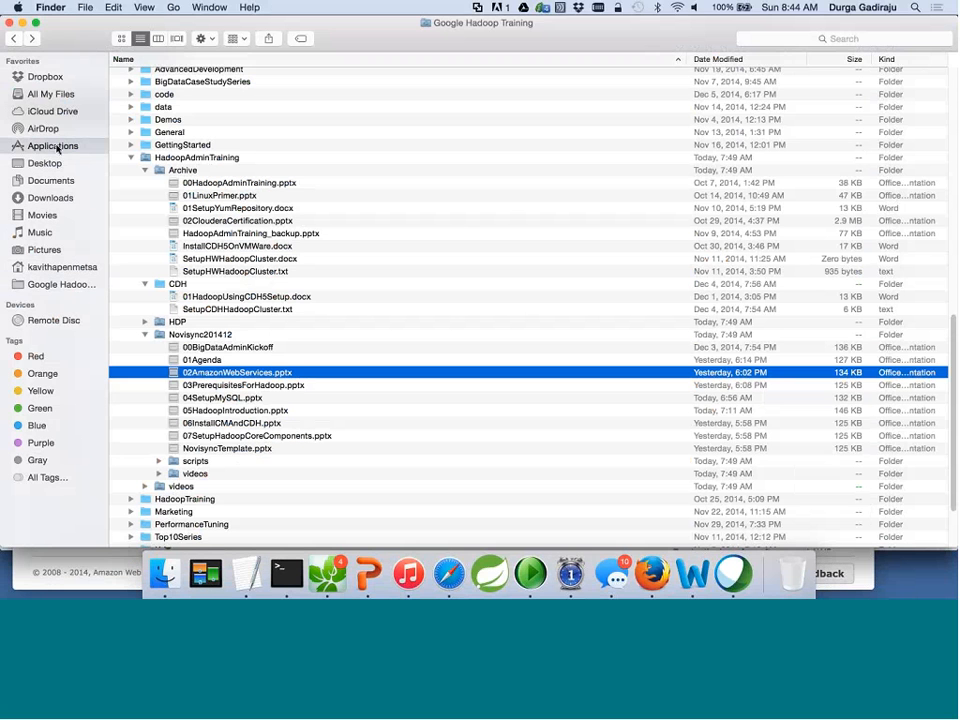
{"action": "left_click", "coordinate": [57, 147]}
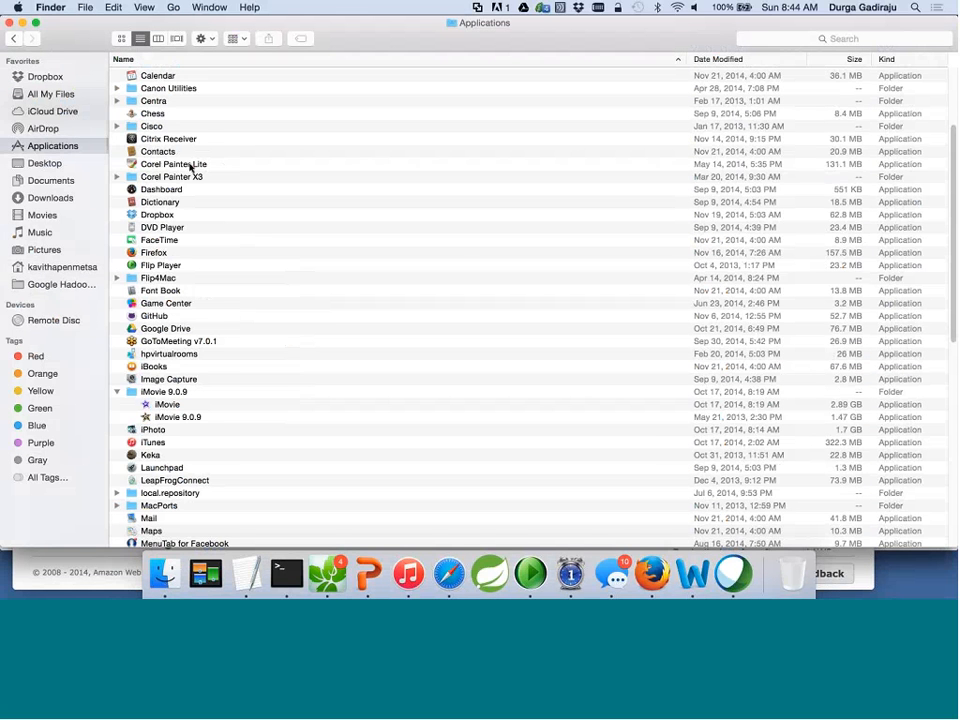
{"action": "double_click", "coordinate": [190, 168]}
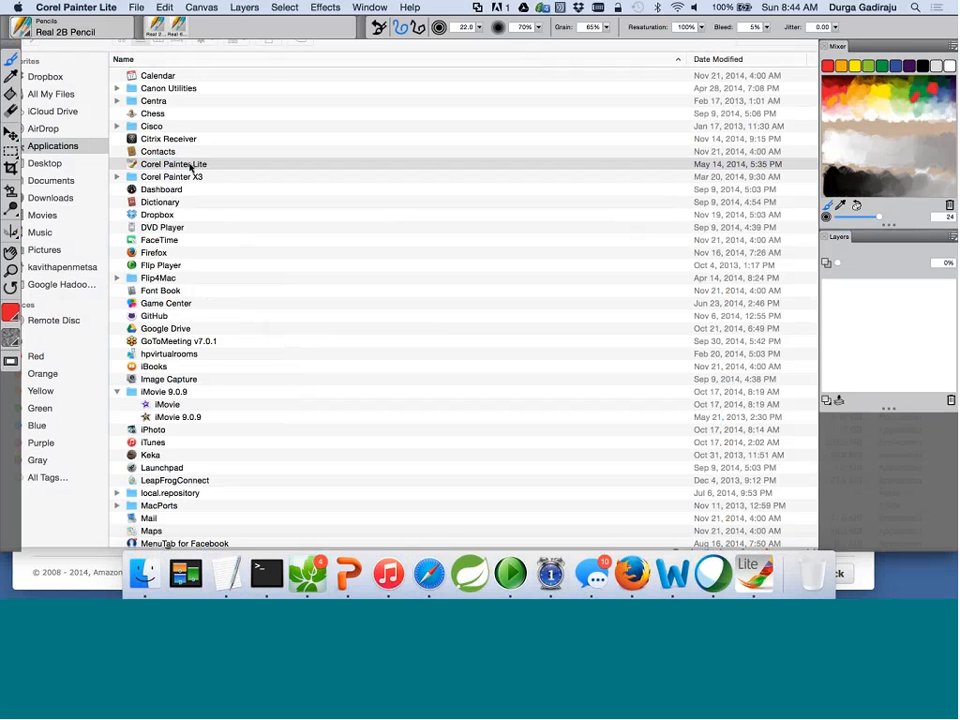
Create a new blank 1600 by 900 image.
{"action": "left_click", "coordinate": [136, 10]}
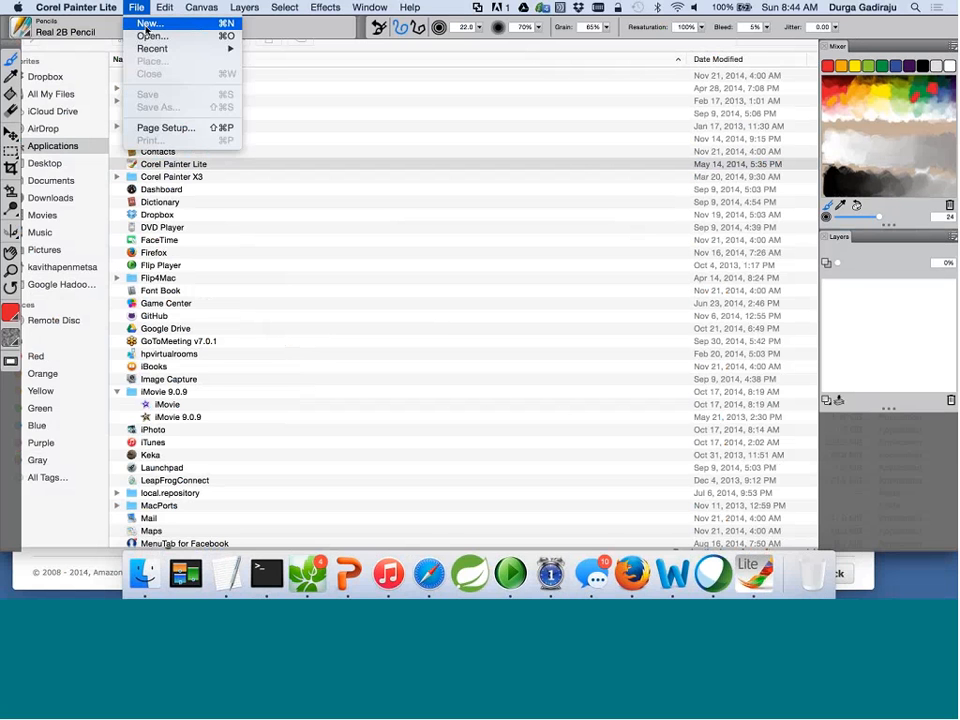
{"action": "left_click", "coordinate": [147, 26]}
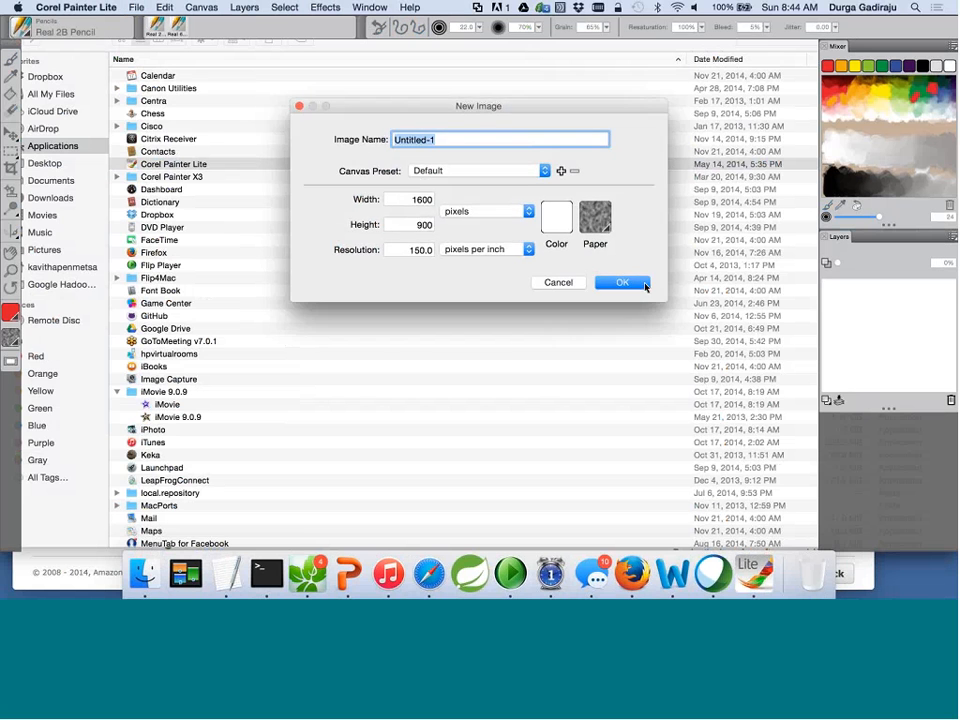
{"action": "left_click", "coordinate": [636, 283]}
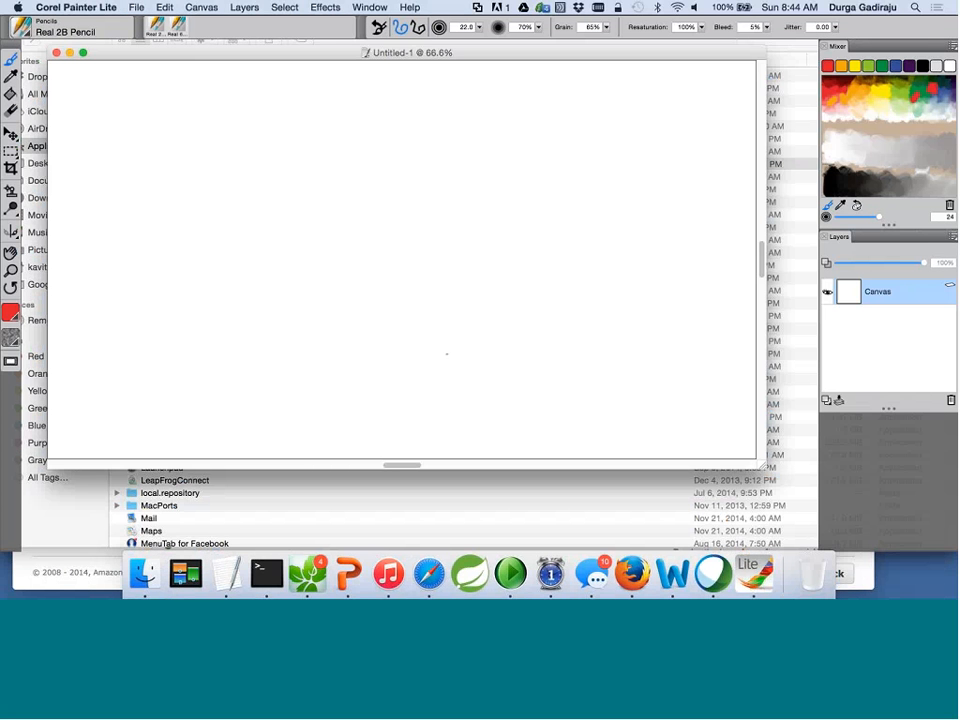
Sketch small red boxes, a middle box and a large labelled box, linking the upper boxes.
{"action": "left_click_drag", "start_coordinate": [402, 128], "coordinate": [414, 134]}
{"action": "mouse_move", "coordinate": [283, 191]}
{"action": "left_mouse_down"}
{"action": "mouse_move", "coordinate": [285, 242]}
{"action": "mouse_move", "coordinate": [328, 238]}
{"action": "mouse_move", "coordinate": [283, 245]}
{"action": "left_mouse_up"}
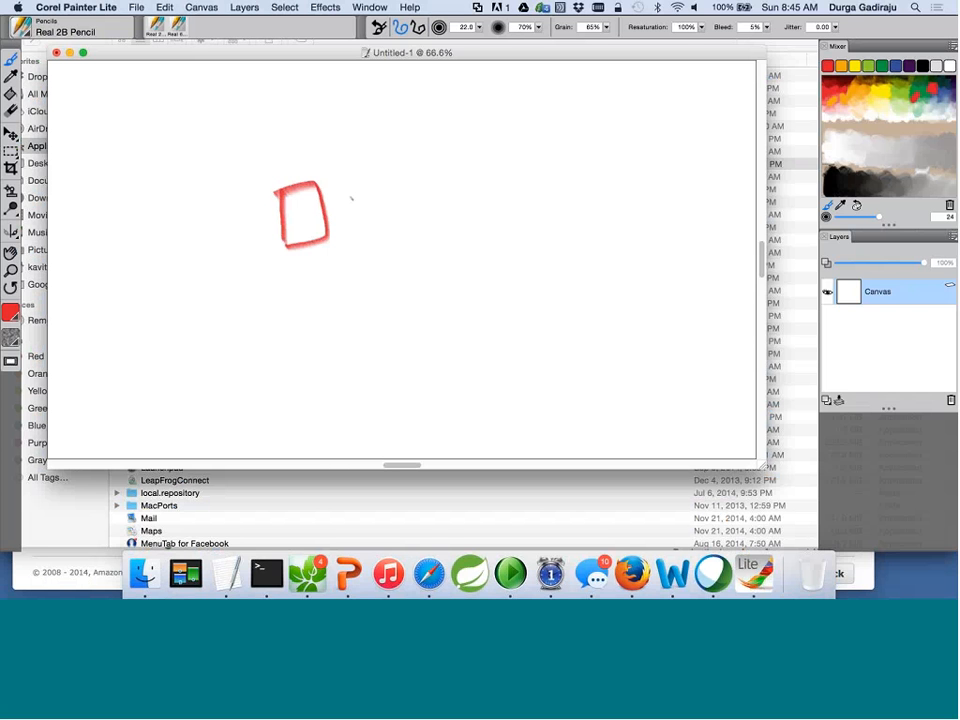
{"action": "left_click_drag", "start_coordinate": [484, 122], "coordinate": [497, 315]}
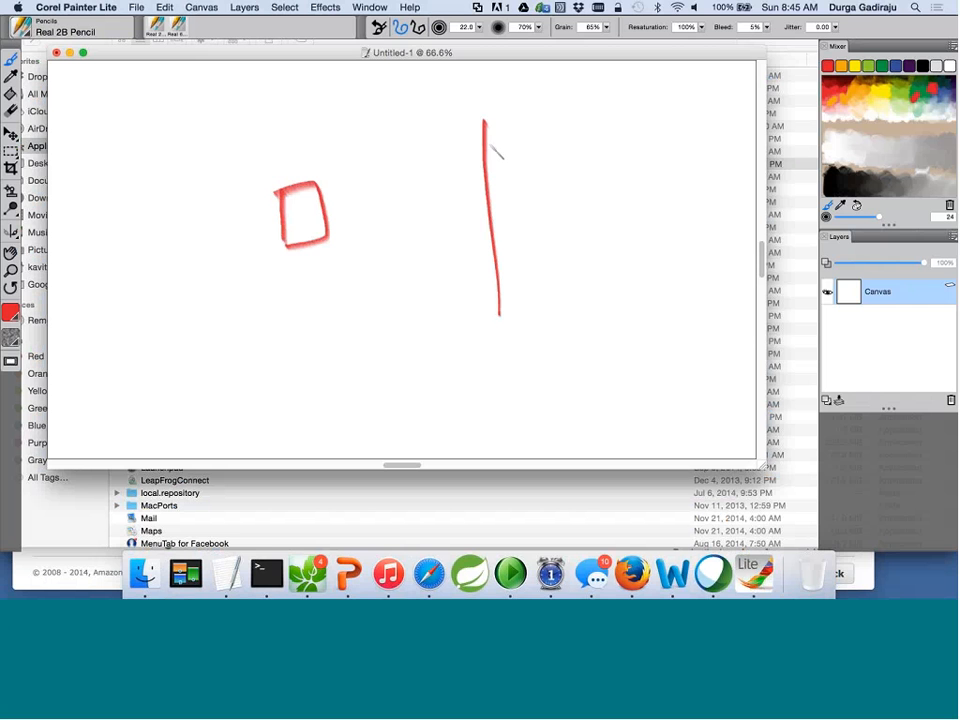
{"action": "mouse_move", "coordinate": [476, 128]}
{"action": "left_mouse_down"}
{"action": "mouse_move", "coordinate": [507, 308]}
{"action": "mouse_move", "coordinate": [478, 311]}
{"action": "left_mouse_up"}
{"action": "mouse_move", "coordinate": [503, 85]}
{"action": "left_mouse_down"}
{"action": "mouse_move", "coordinate": [496, 108]}
{"action": "mouse_move", "coordinate": [571, 78]}
{"action": "mouse_move", "coordinate": [587, 82]}
{"action": "left_mouse_up"}
{"action": "mouse_move", "coordinate": [265, 104]}
{"action": "left_mouse_down"}
{"action": "mouse_move", "coordinate": [268, 148]}
{"action": "mouse_move", "coordinate": [266, 106]}
{"action": "left_mouse_up"}
{"action": "mouse_move", "coordinate": [305, 297]}
{"action": "left_mouse_down"}
{"action": "mouse_move", "coordinate": [319, 345]}
{"action": "mouse_move", "coordinate": [312, 290]}
{"action": "left_mouse_up"}
{"action": "mouse_move", "coordinate": [386, 192]}
{"action": "left_mouse_down"}
{"action": "mouse_move", "coordinate": [388, 238]}
{"action": "mouse_move", "coordinate": [455, 230]}
{"action": "mouse_move", "coordinate": [388, 246]}
{"action": "left_mouse_up"}
{"action": "left_click_drag", "start_coordinate": [300, 130], "coordinate": [378, 208]}
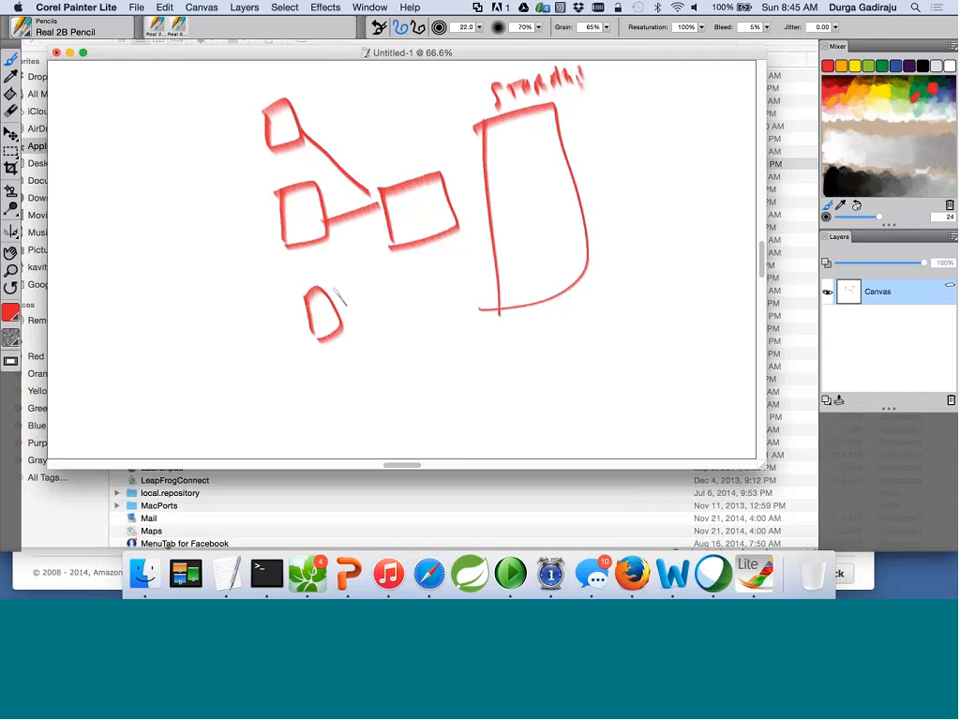
Connect the bottom and middle boxes into the large box, and add left-side figures and a linked box.
{"action": "left_click_drag", "start_coordinate": [335, 302], "coordinate": [390, 234]}
{"action": "left_click_drag", "start_coordinate": [452, 203], "coordinate": [486, 193]}
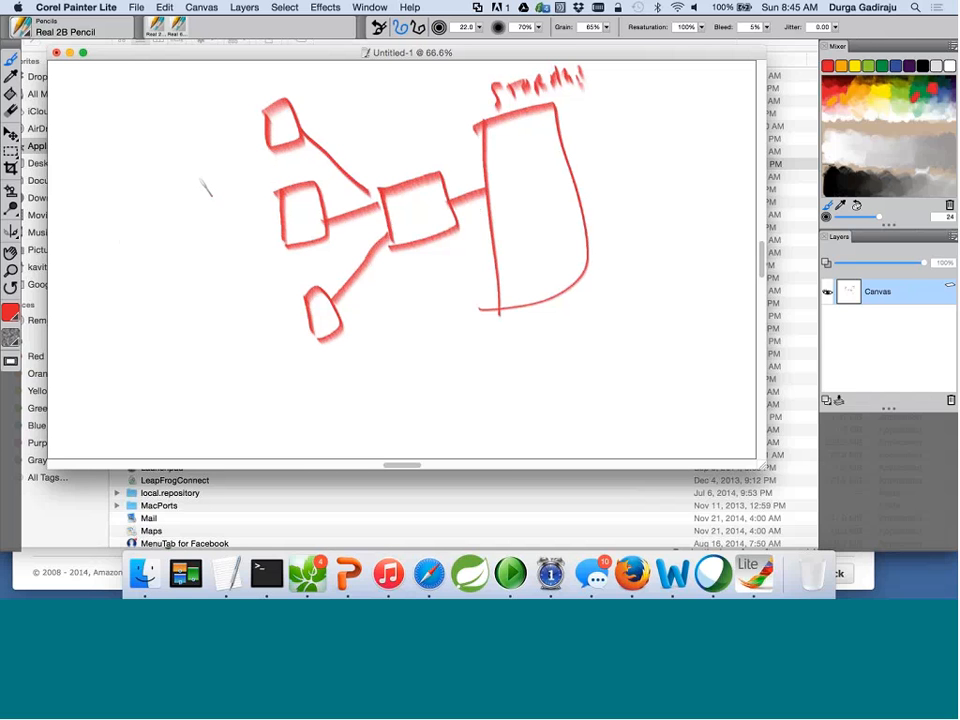
{"action": "mouse_move", "coordinate": [106, 162]}
{"action": "left_mouse_down"}
{"action": "mouse_move", "coordinate": [110, 214]}
{"action": "mouse_move", "coordinate": [133, 206]}
{"action": "mouse_move", "coordinate": [131, 225]}
{"action": "mouse_move", "coordinate": [142, 212]}
{"action": "mouse_move", "coordinate": [146, 236]}
{"action": "left_mouse_up"}
{"action": "left_click_drag", "start_coordinate": [140, 184], "coordinate": [143, 240]}
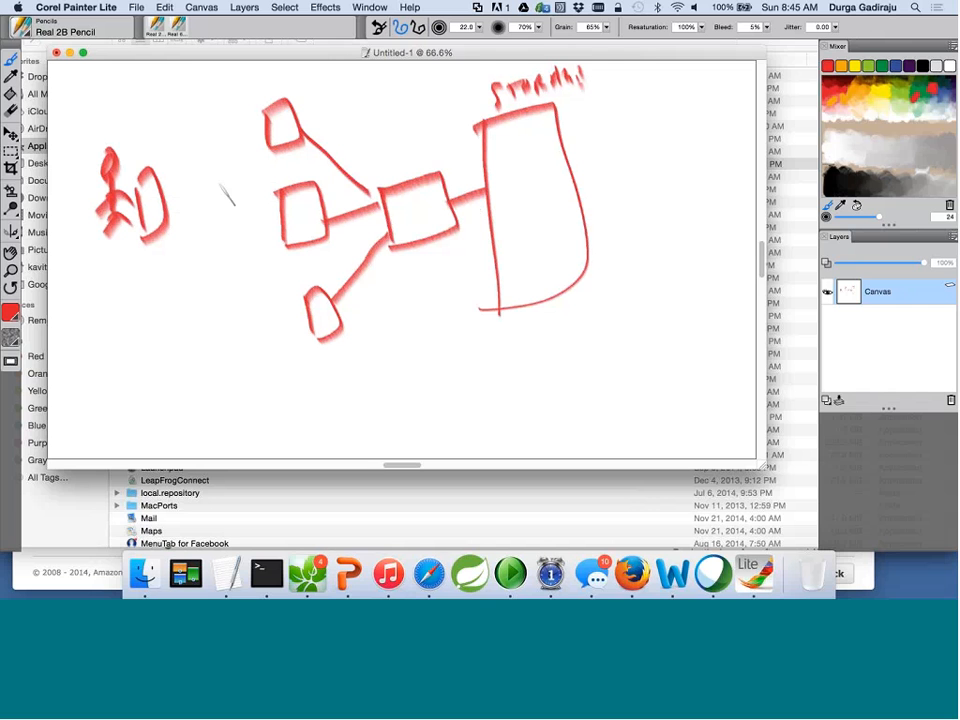
{"action": "mouse_move", "coordinate": [203, 200]}
{"action": "left_mouse_down"}
{"action": "mouse_move", "coordinate": [212, 240]}
{"action": "mouse_move", "coordinate": [273, 151]}
{"action": "left_mouse_up"}
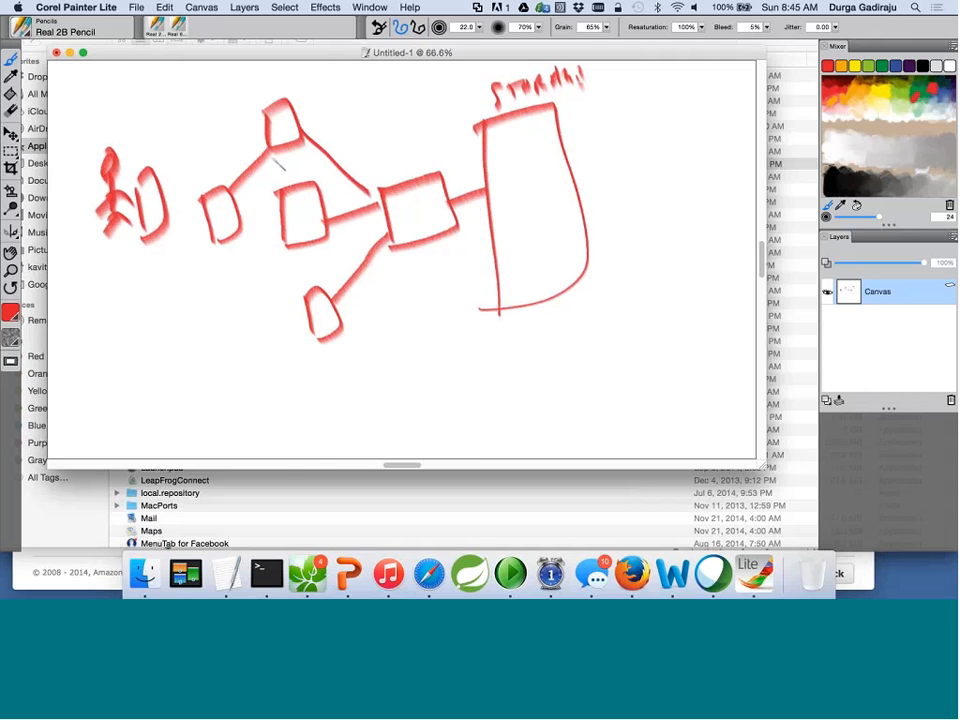
{"action": "mouse_move", "coordinate": [238, 213]}
{"action": "left_mouse_down"}
{"action": "mouse_move", "coordinate": [281, 218]}
{"action": "mouse_move", "coordinate": [279, 287]}
{"action": "mouse_move", "coordinate": [295, 297]}
{"action": "left_mouse_up"}
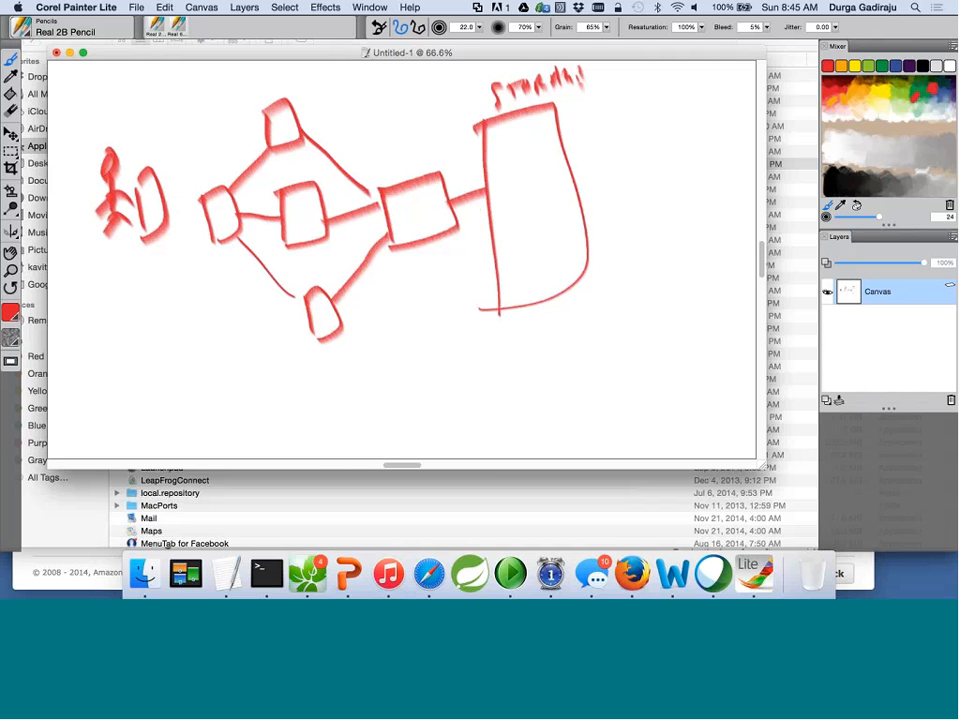
Label the boxes, including the top box, with NS.
{"action": "left_click_drag", "start_coordinate": [192, 186], "coordinate": [203, 171]}
{"action": "left_click_drag", "start_coordinate": [213, 163], "coordinate": [207, 185]}
{"action": "mouse_move", "coordinate": [397, 176]}
{"action": "left_mouse_down"}
{"action": "mouse_move", "coordinate": [408, 162]}
{"action": "mouse_move", "coordinate": [415, 174]}
{"action": "left_mouse_up"}
{"action": "left_click_drag", "start_coordinate": [254, 98], "coordinate": [266, 84]}
{"action": "left_click_drag", "start_coordinate": [276, 82], "coordinate": [314, 74]}
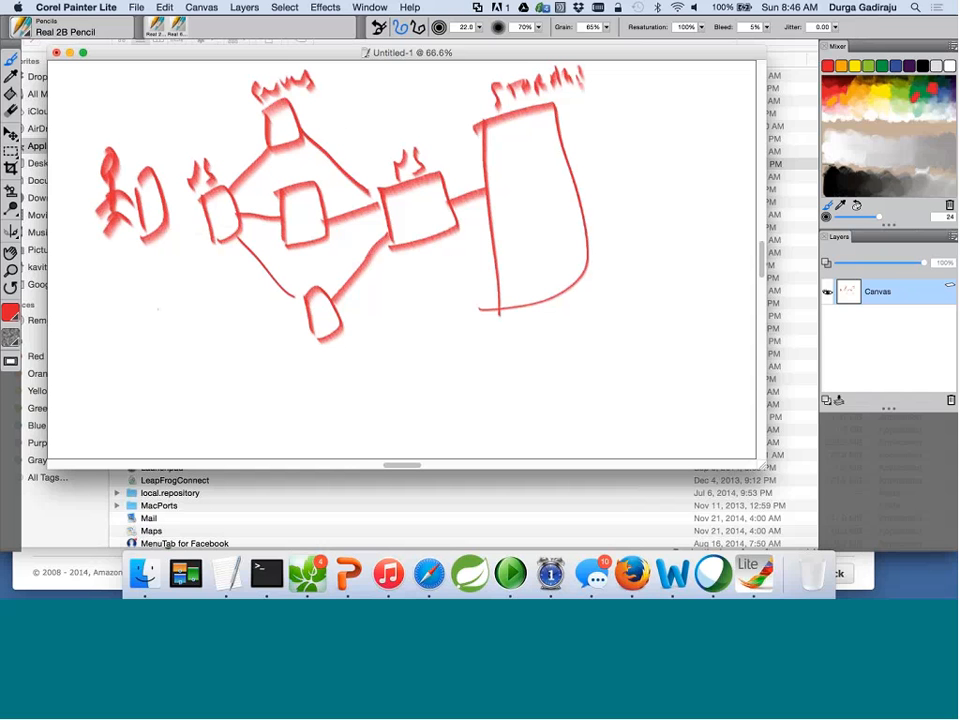
{"action": "left_click", "coordinate": [431, 577]}
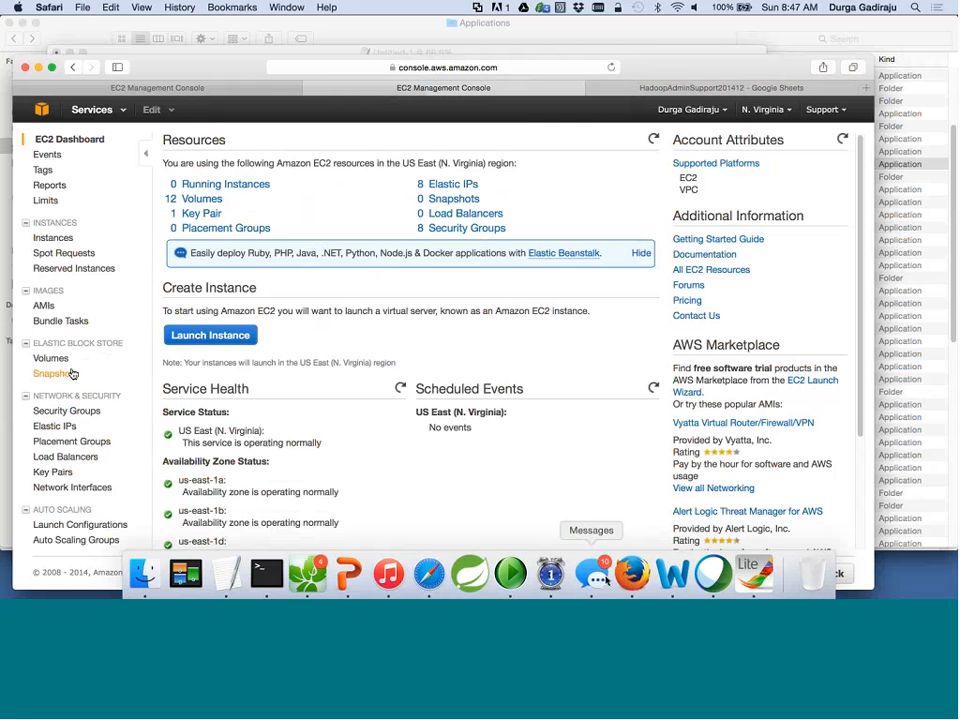
{"action": "left_click", "coordinate": [752, 574]}
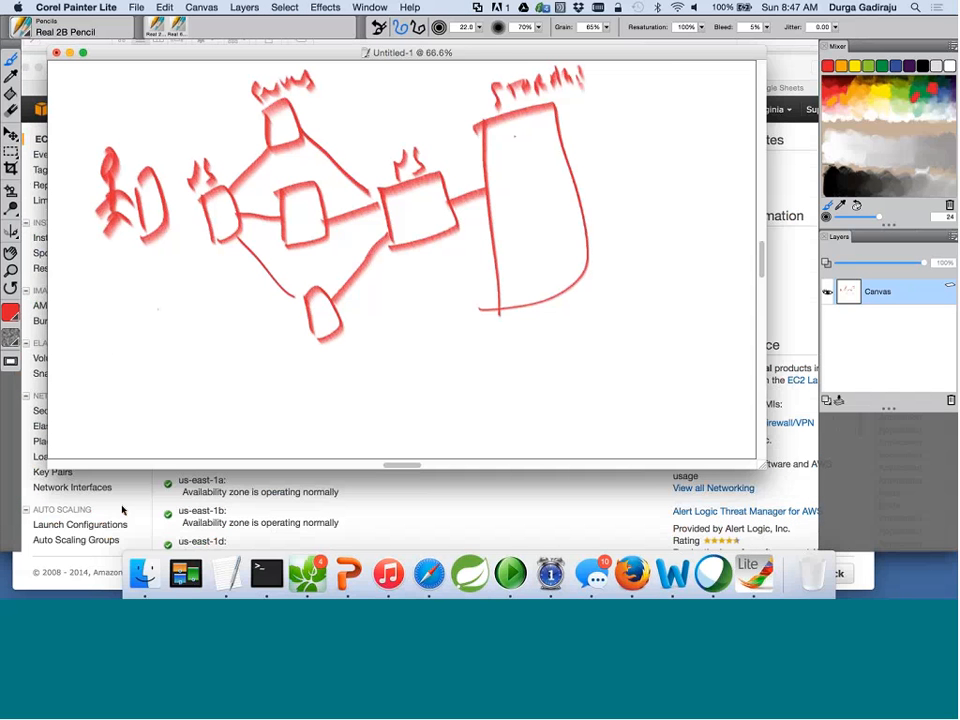
Bring the EC2 Dashboard window back in front of the Painter sketch.
{"action": "left_click", "coordinate": [122, 510]}
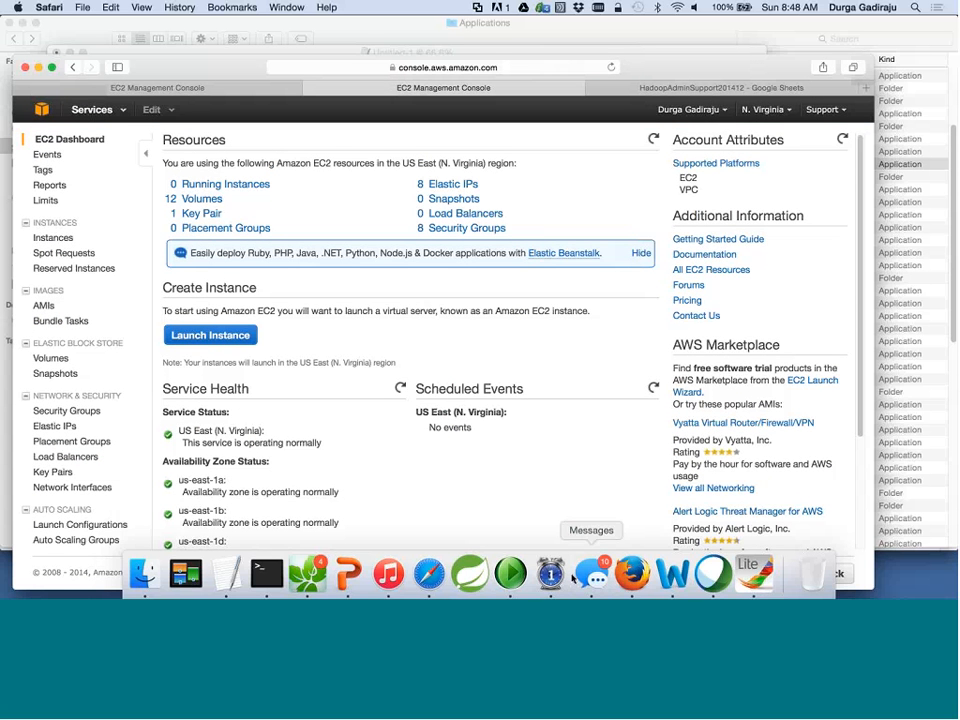
{"action": "left_click", "coordinate": [744, 592]}
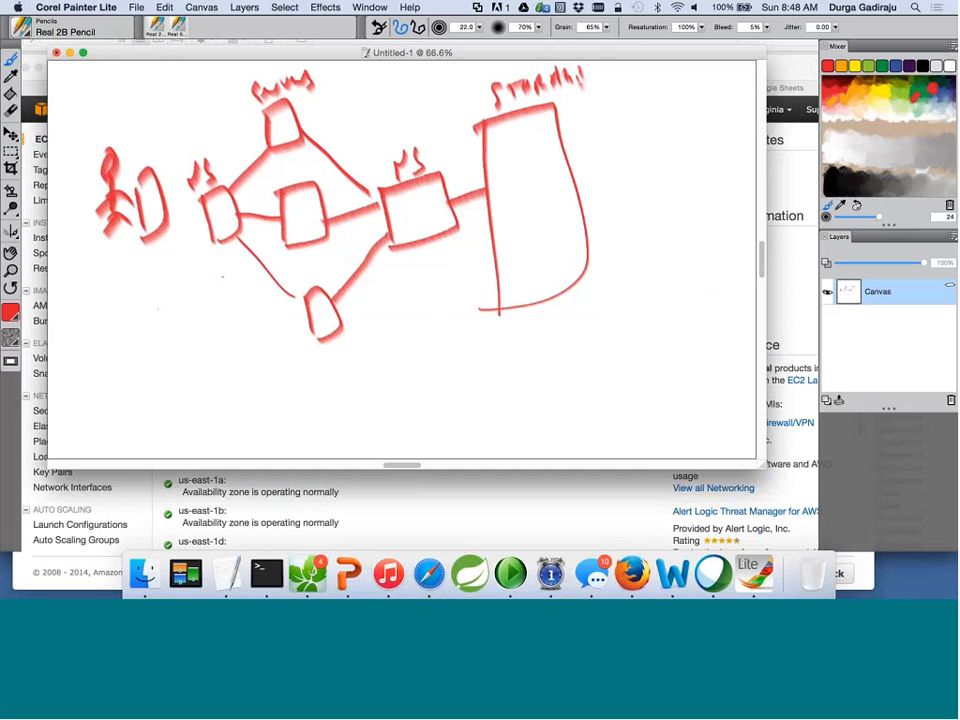
{"action": "left_click", "coordinate": [116, 484]}
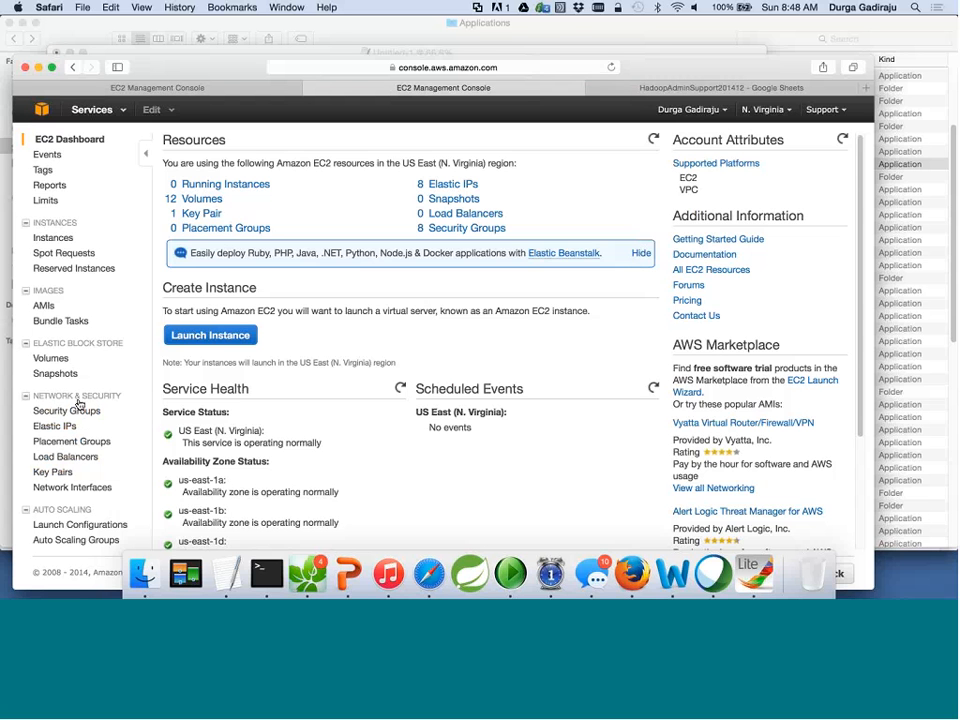
Open the EC2 Key Pairs list, briefly switching to the drawing and back.
{"action": "left_click", "coordinate": [60, 474]}
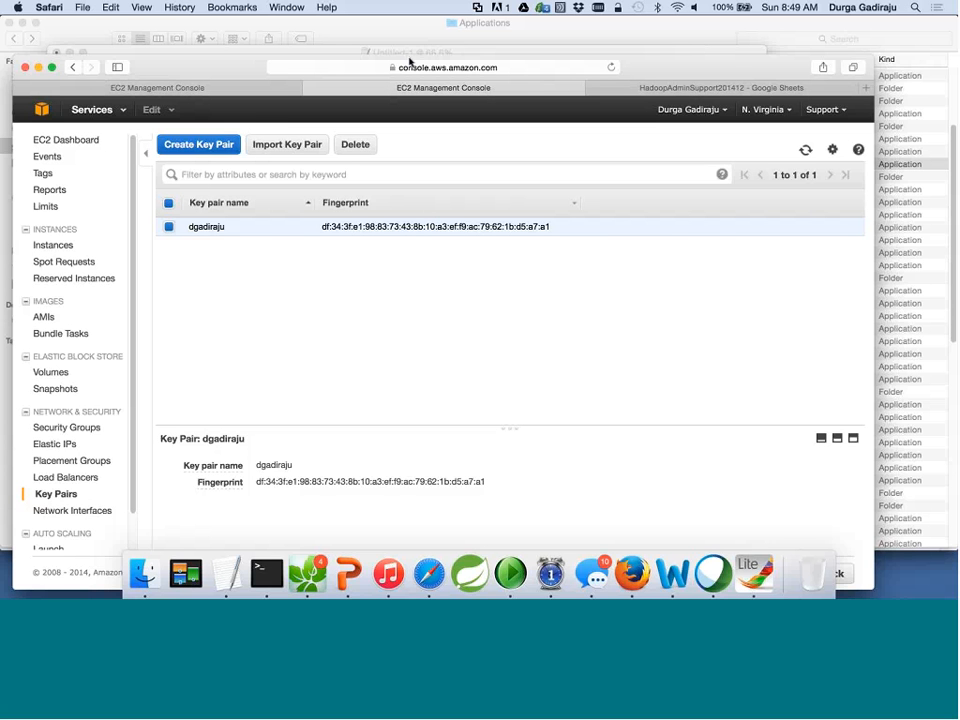
{"action": "scroll", "coordinate": [75, 400], "scroll_direction": "down", "scroll_amount": 2}
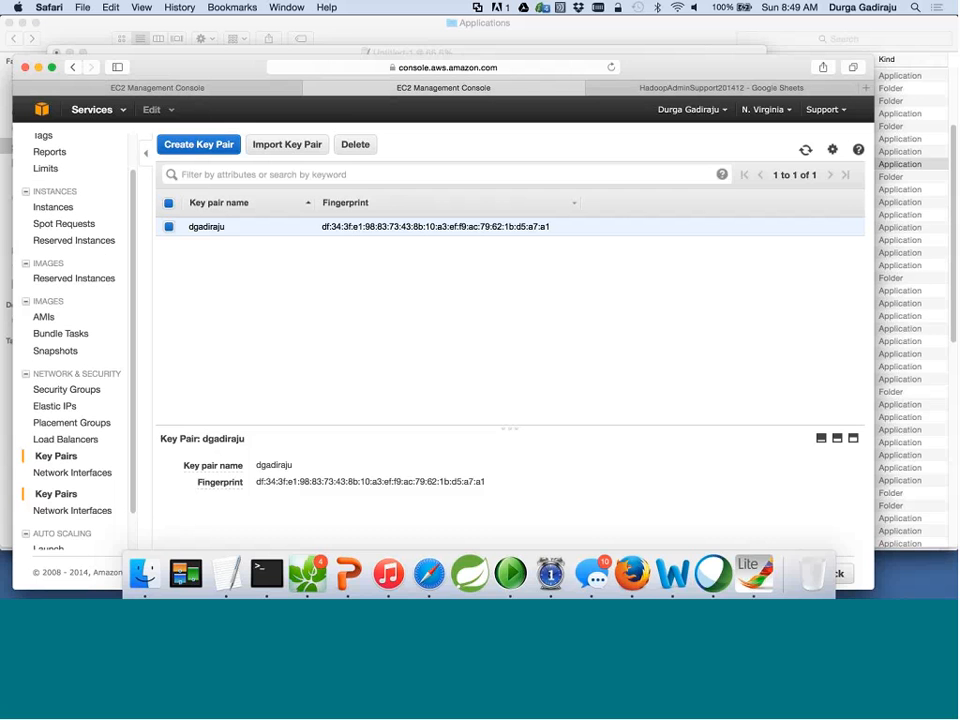
{"action": "left_click", "coordinate": [752, 574]}
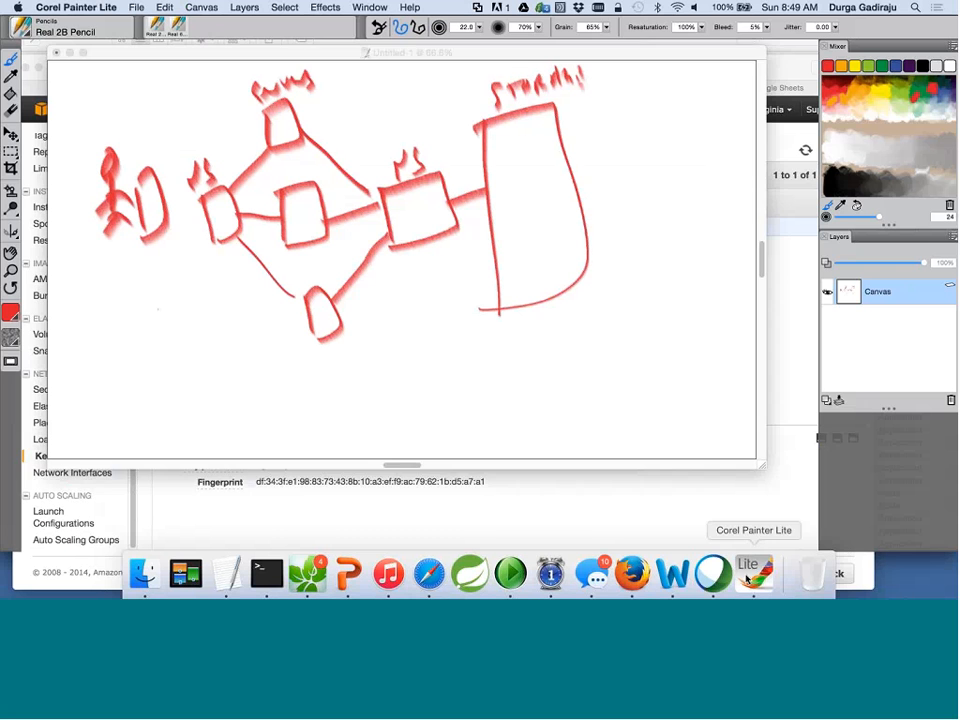
{"action": "left_click", "coordinate": [95, 508]}
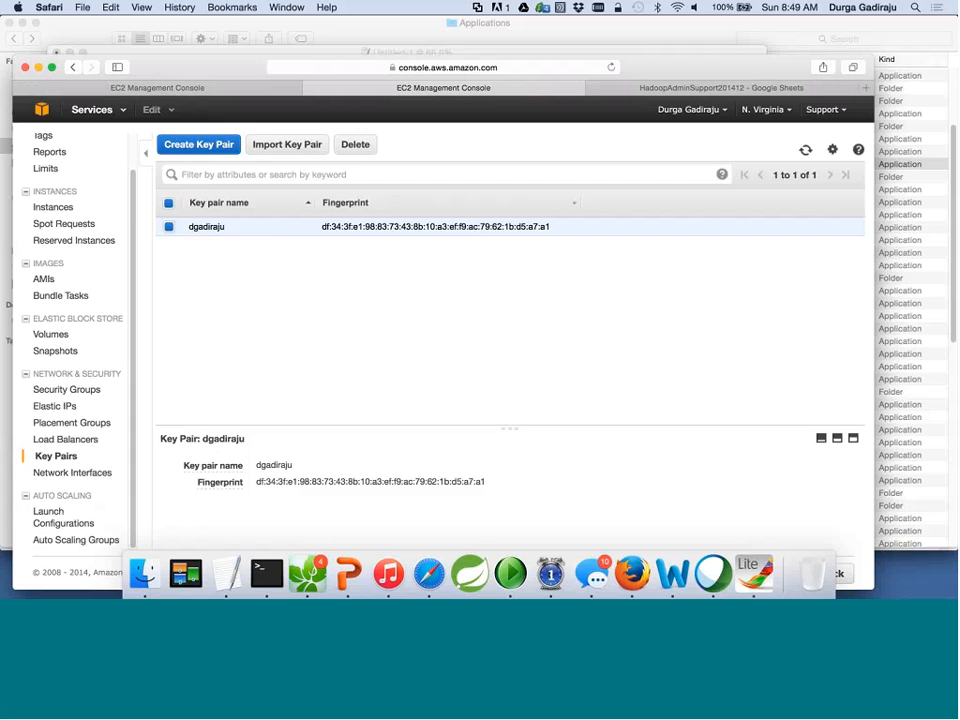
Open EC2 Instances, select CDH5-ControlNode and CDH5-Node01–03, and view their Actions menu.
{"action": "left_click", "coordinate": [56, 207]}
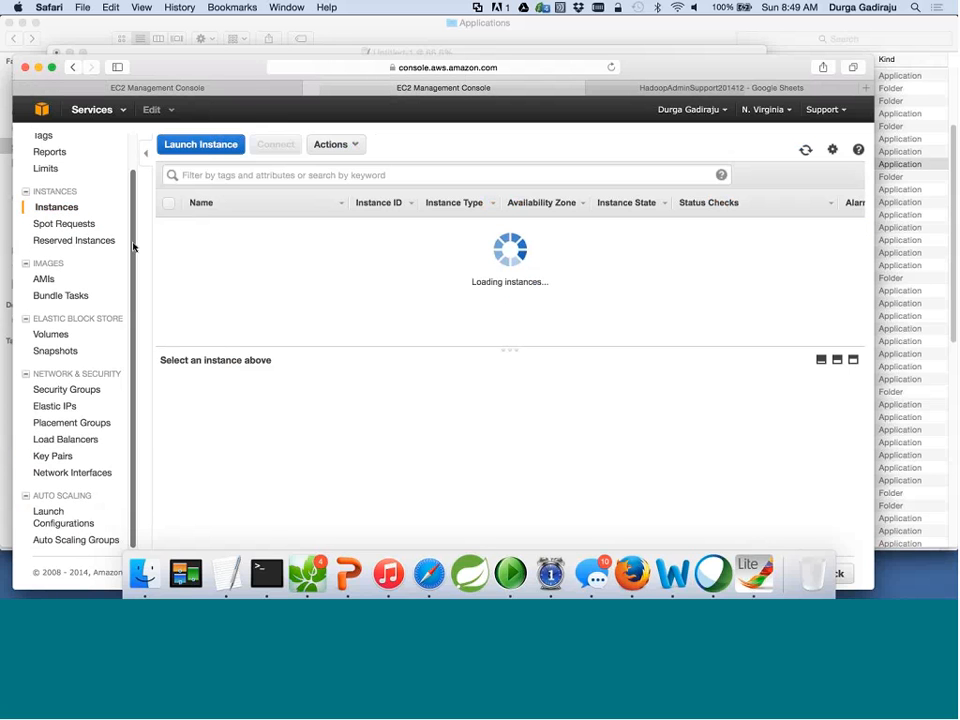
{"action": "scroll", "coordinate": [133, 247], "scroll_direction": "up", "scroll_amount": 2}
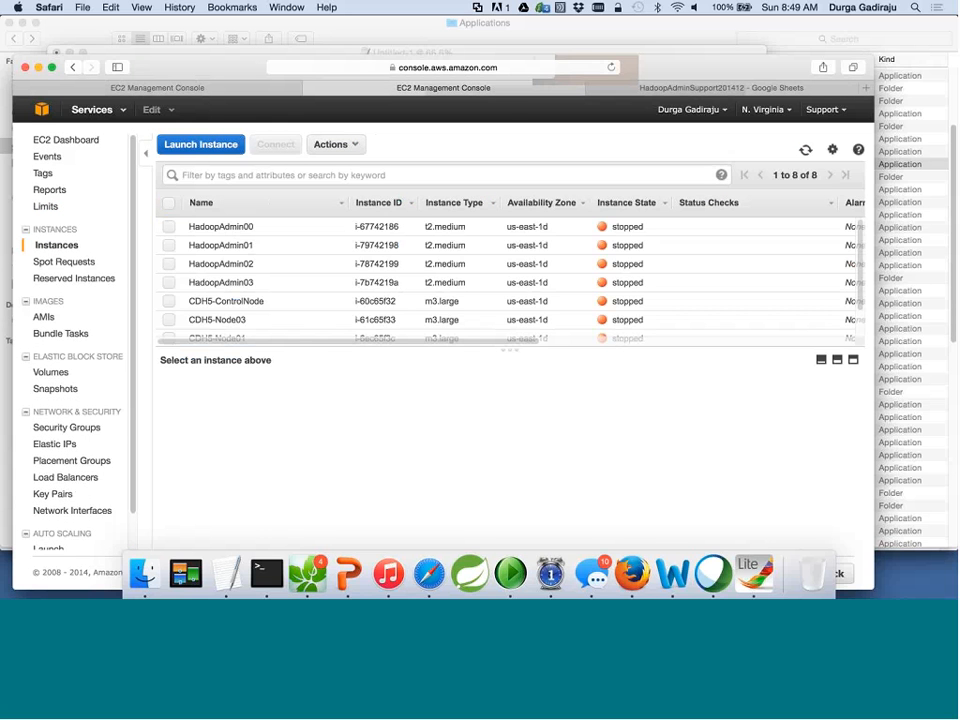
{"action": "scroll", "coordinate": [212, 278], "scroll_direction": "down", "scroll_amount": 3}
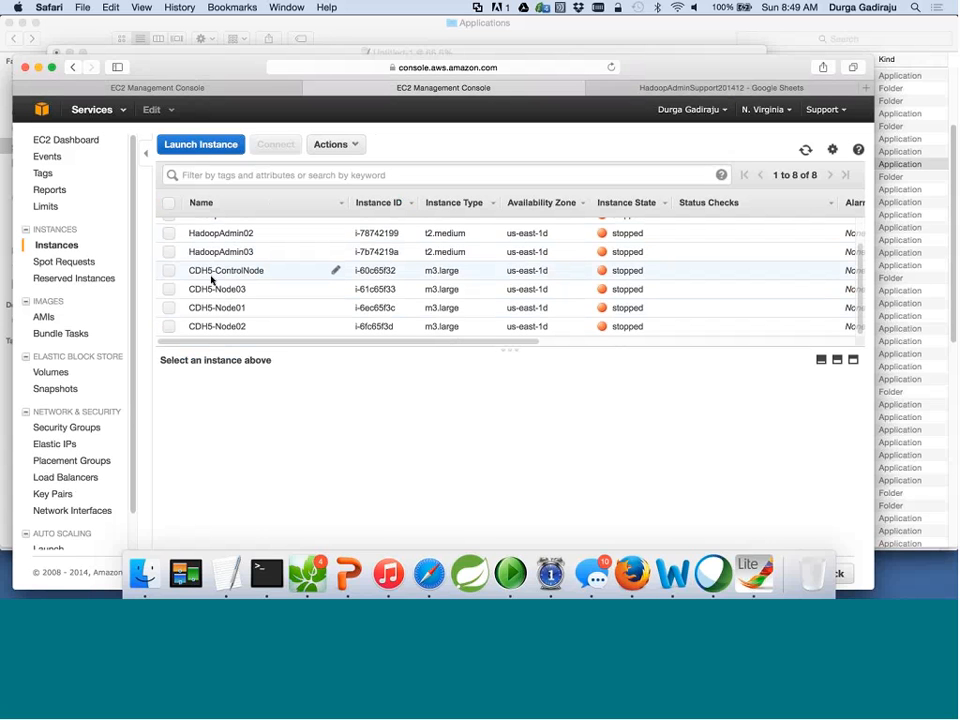
{"action": "left_click", "coordinate": [169, 270]}
{"action": "left_click", "coordinate": [169, 289]}
{"action": "left_click", "coordinate": [169, 308]}
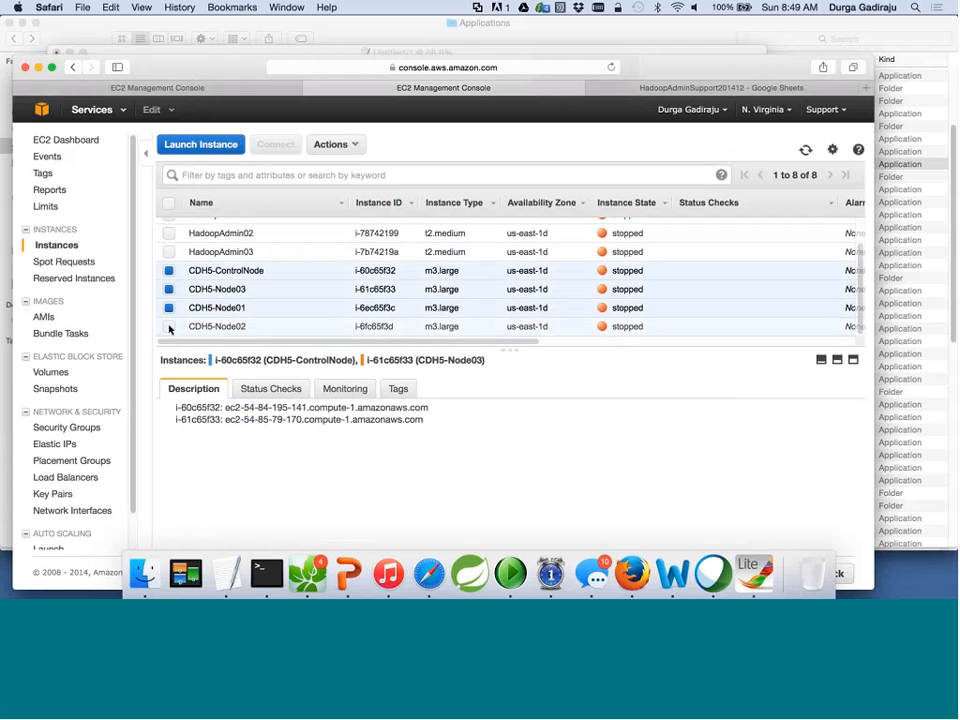
{"action": "left_click", "coordinate": [169, 327]}
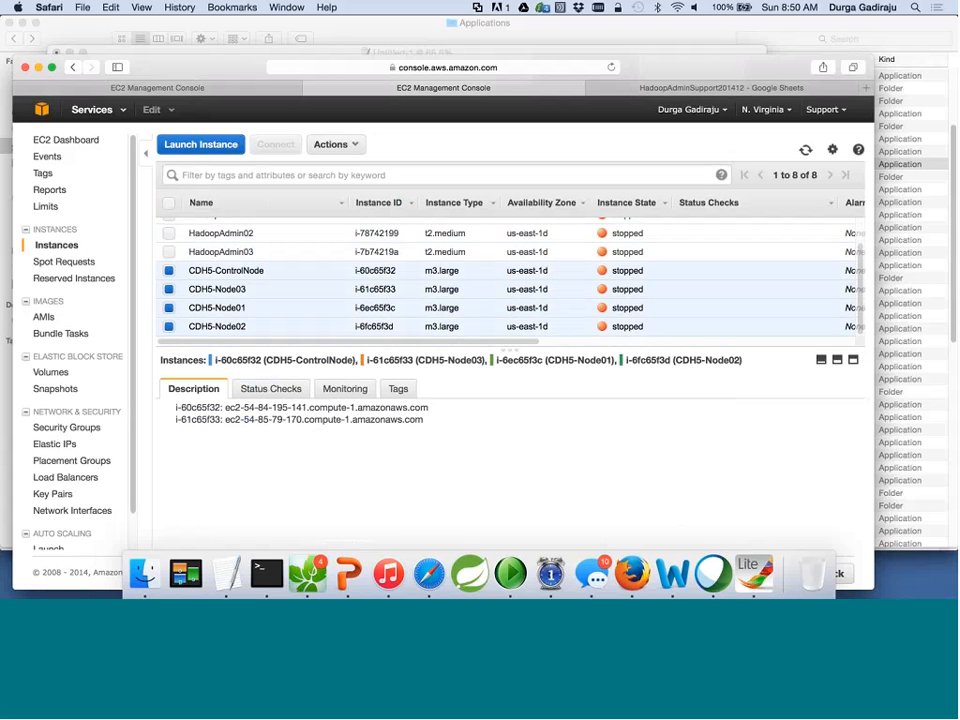
{"action": "left_click", "coordinate": [352, 145]}
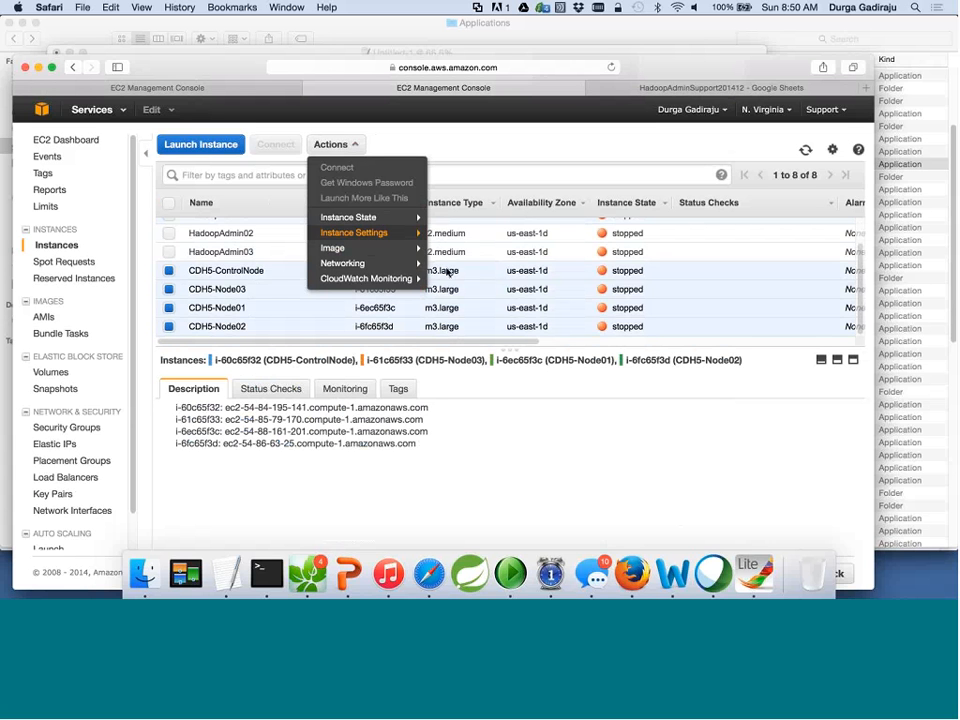
{"action": "mouse_move", "coordinate": [413, 222]}
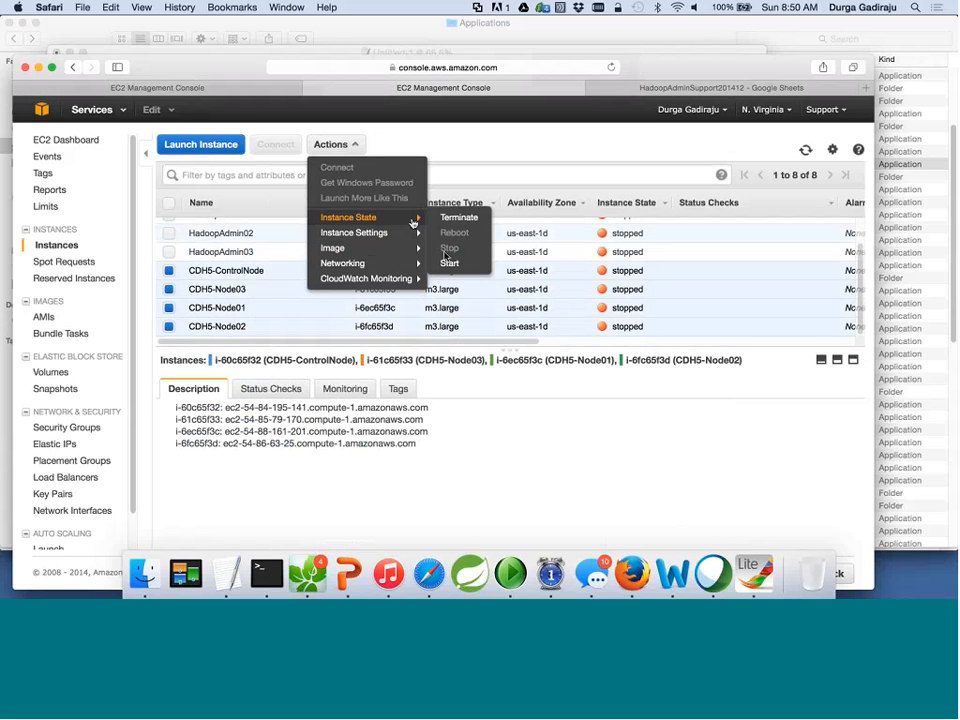
Deselect CDH5-Node01, Node02 and Node03 so only CDH5-ControlNode stays selected.
{"action": "left_click", "coordinate": [170, 289]}
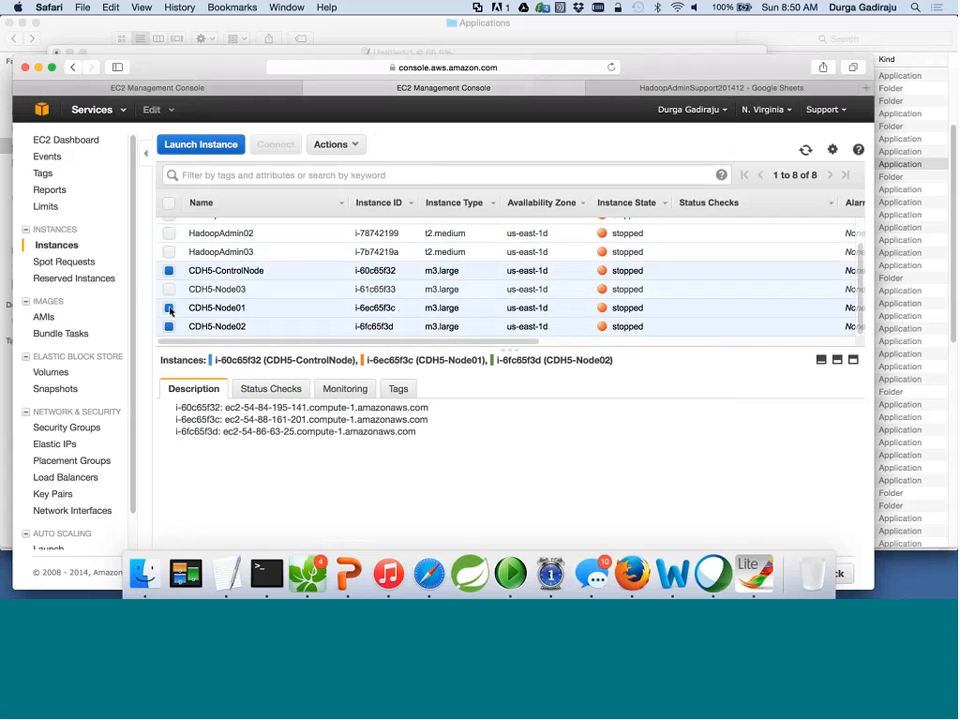
{"action": "left_click", "coordinate": [169, 308]}
{"action": "left_click", "coordinate": [169, 326]}
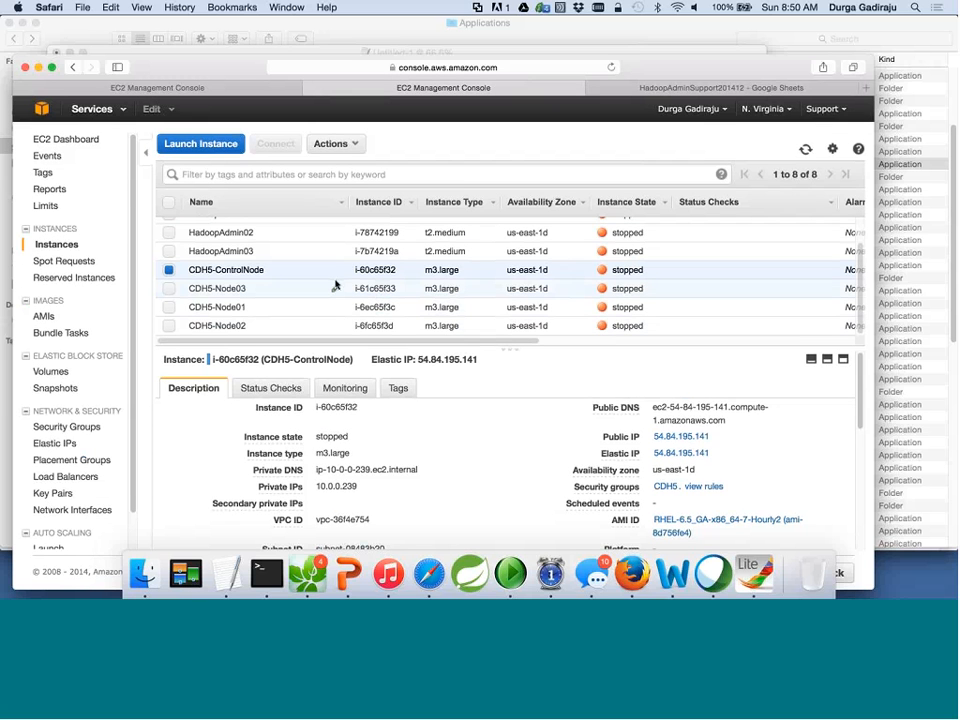
Start CDH5-ControlNode via Actions > Instance State > Start and confirm with Yes, Start.
{"action": "left_click", "coordinate": [350, 147]}
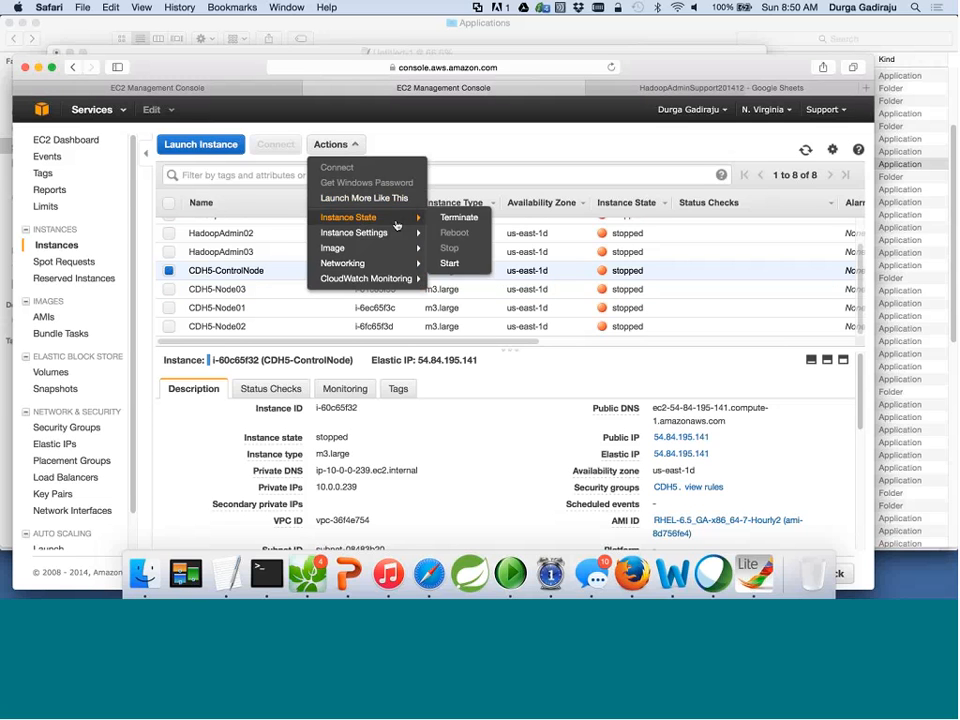
{"action": "mouse_move", "coordinate": [380, 217]}
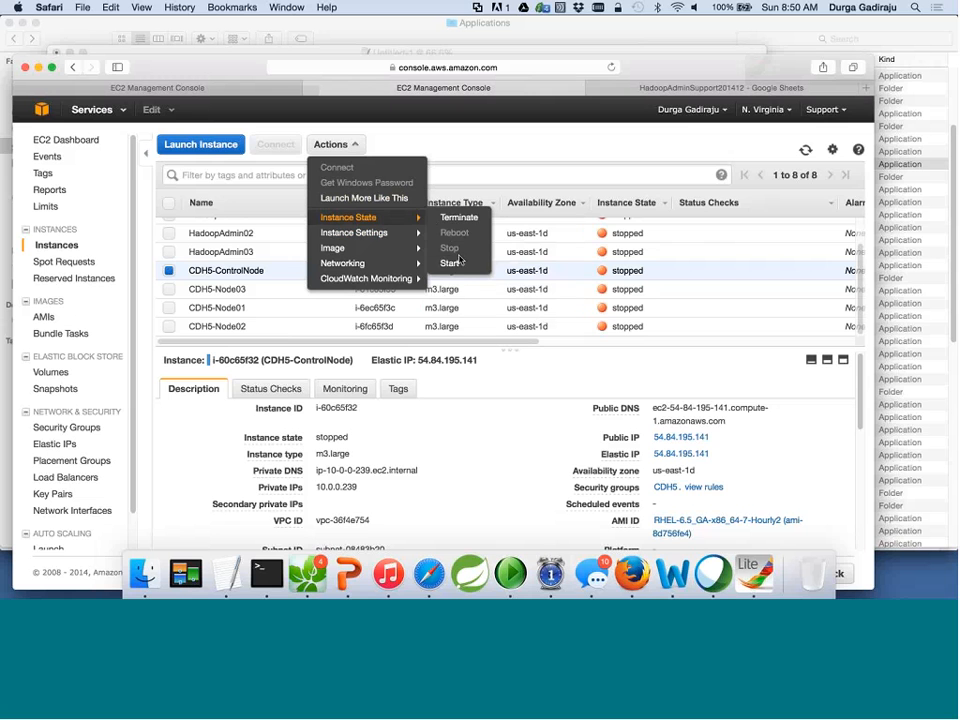
{"action": "left_click", "coordinate": [449, 264]}
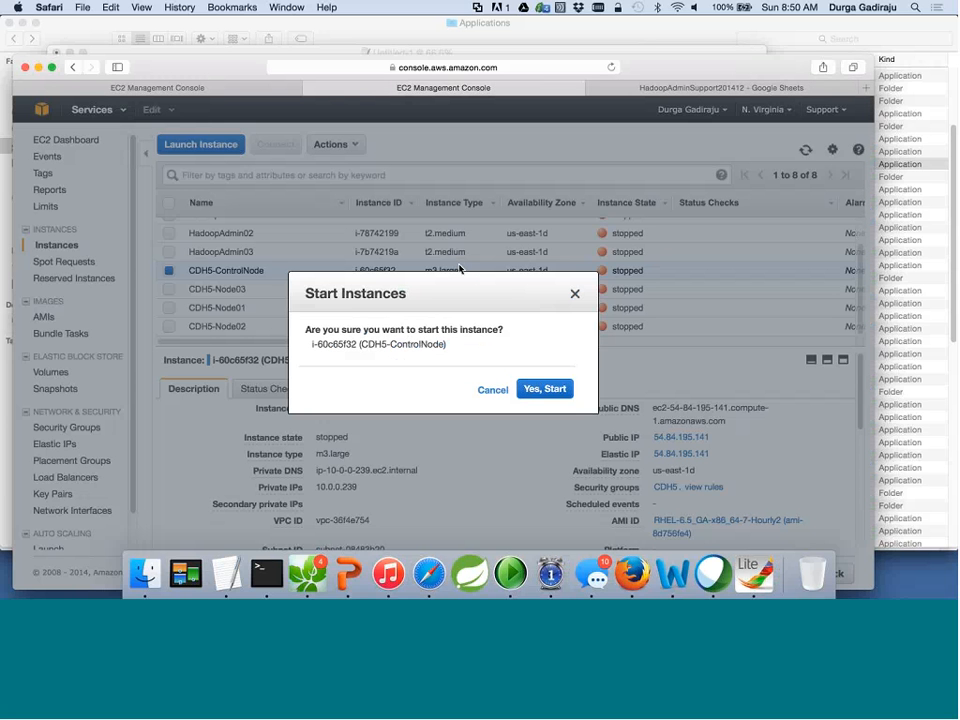
{"action": "left_click", "coordinate": [531, 399]}
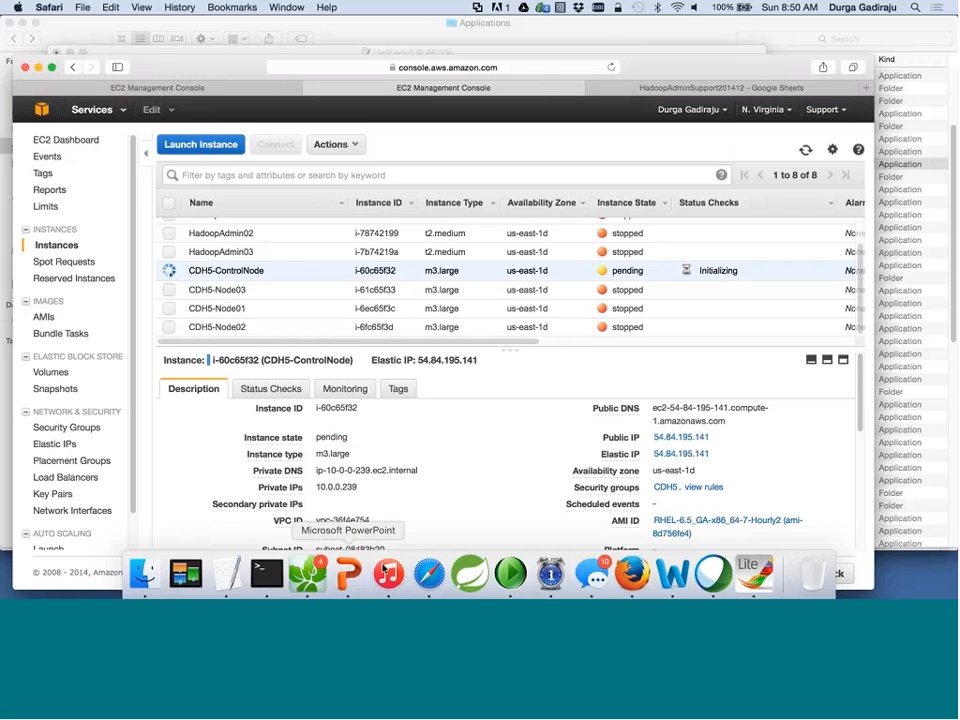
{"action": "left_click", "coordinate": [347, 574]}
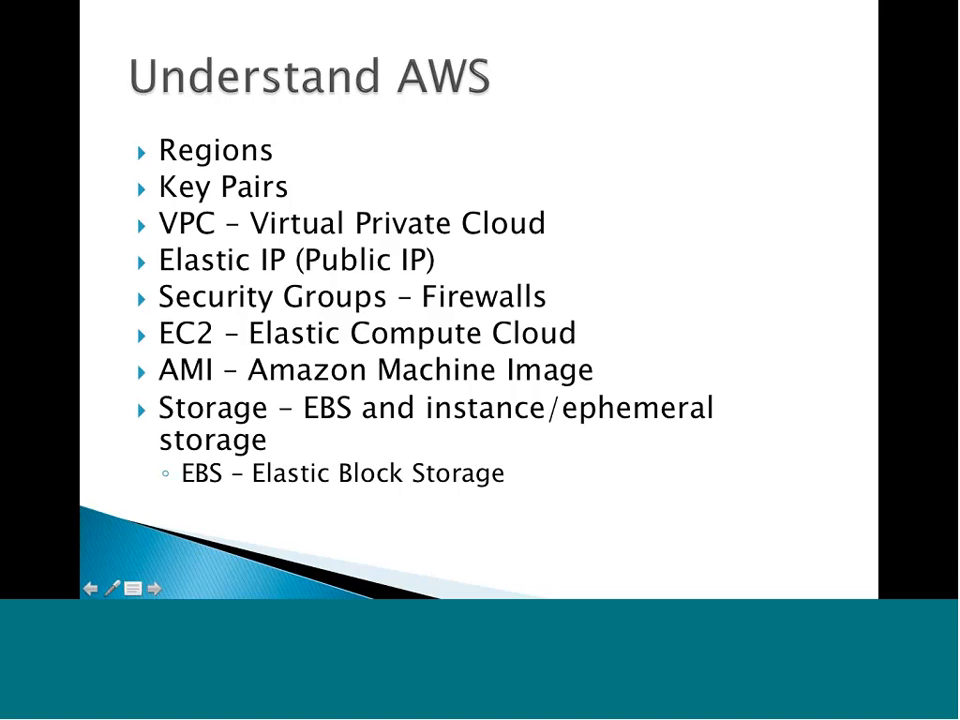
Exit the Understand AWS slideshow and return to the EC2 Instances list showing CDH5-ControlNode.
{"action": "key", "text": "super+Tab"}
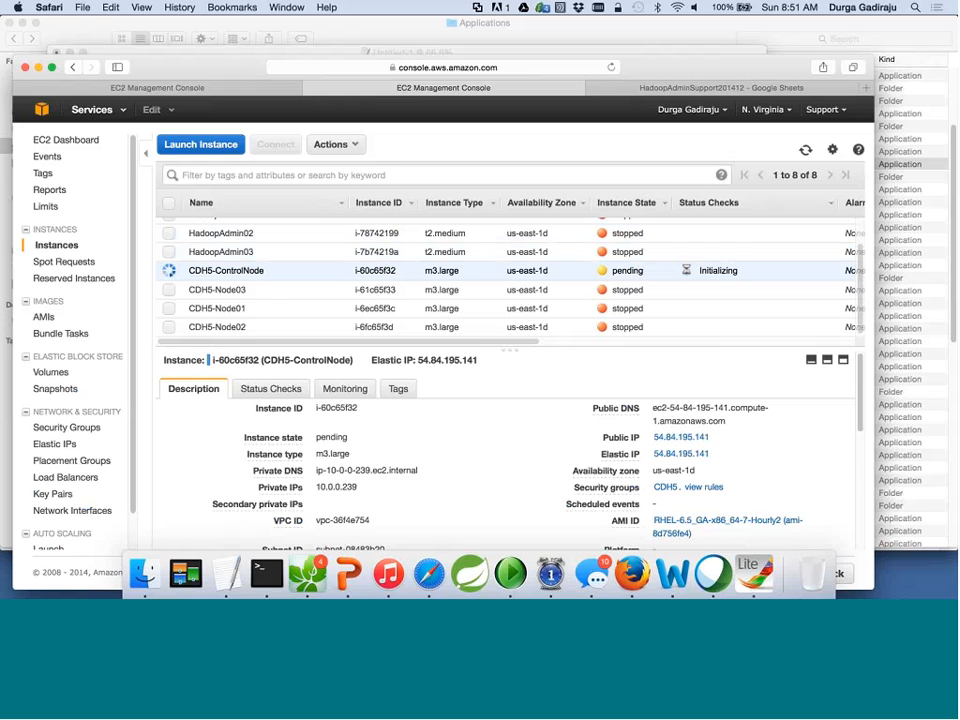
Highlight CDH5-ControlNode's Public IP and Private IPs labels, then bring the Corel Painter Lite sketch forward.
{"action": "scroll", "coordinate": [439, 467], "scroll_direction": "down", "scroll_amount": 4}
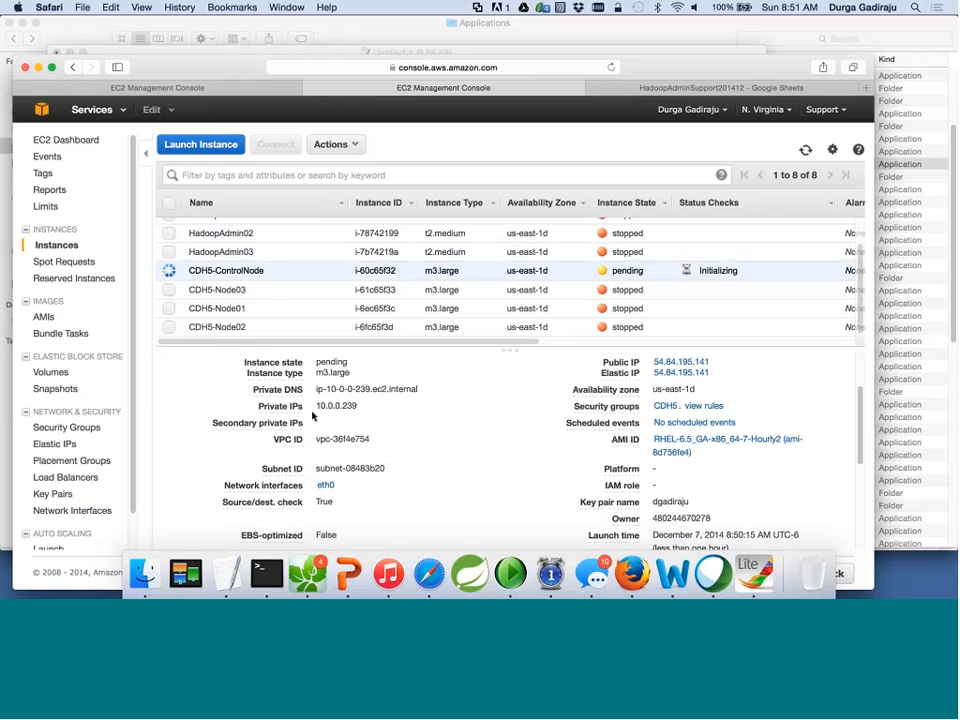
{"action": "scroll", "coordinate": [359, 417], "scroll_direction": "up", "scroll_amount": 4}
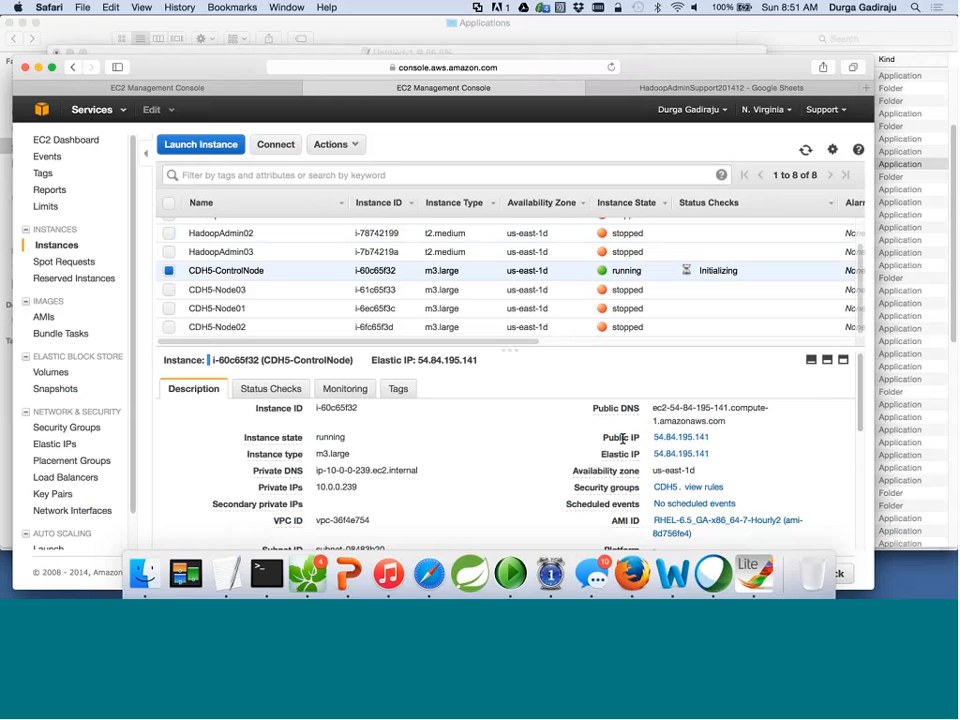
{"action": "triple_click", "coordinate": [622, 438]}
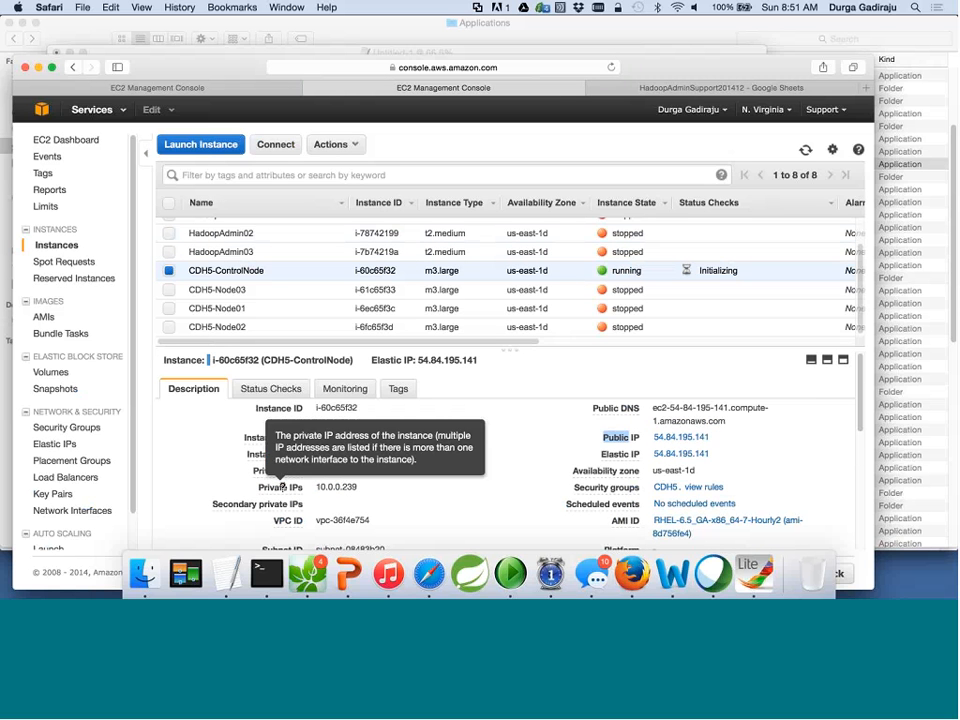
{"action": "double_click", "coordinate": [282, 487]}
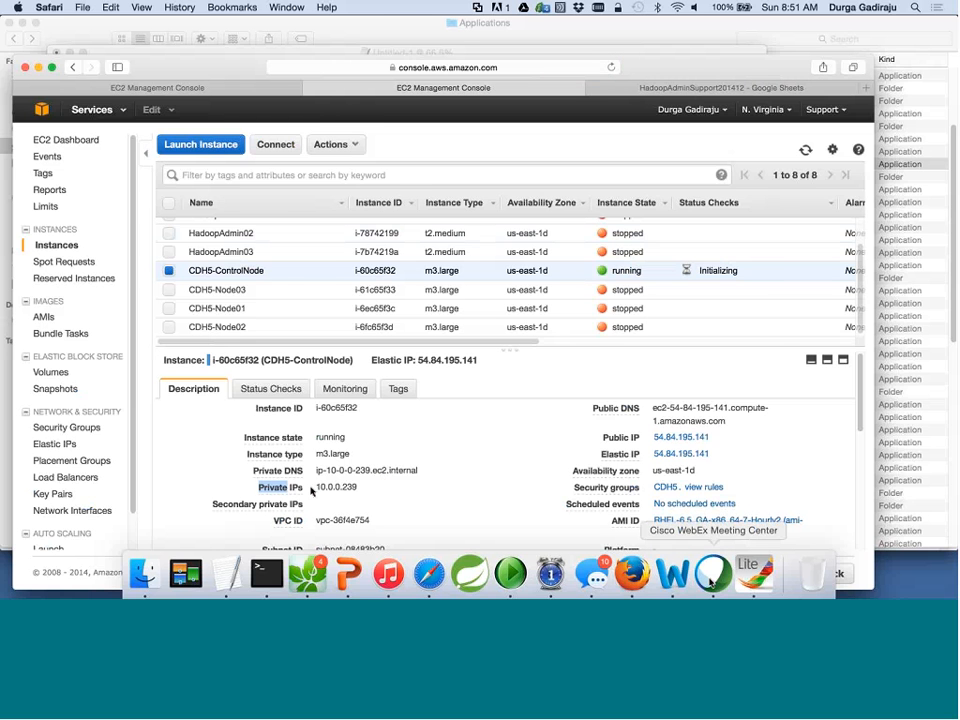
{"action": "left_click", "coordinate": [752, 576]}
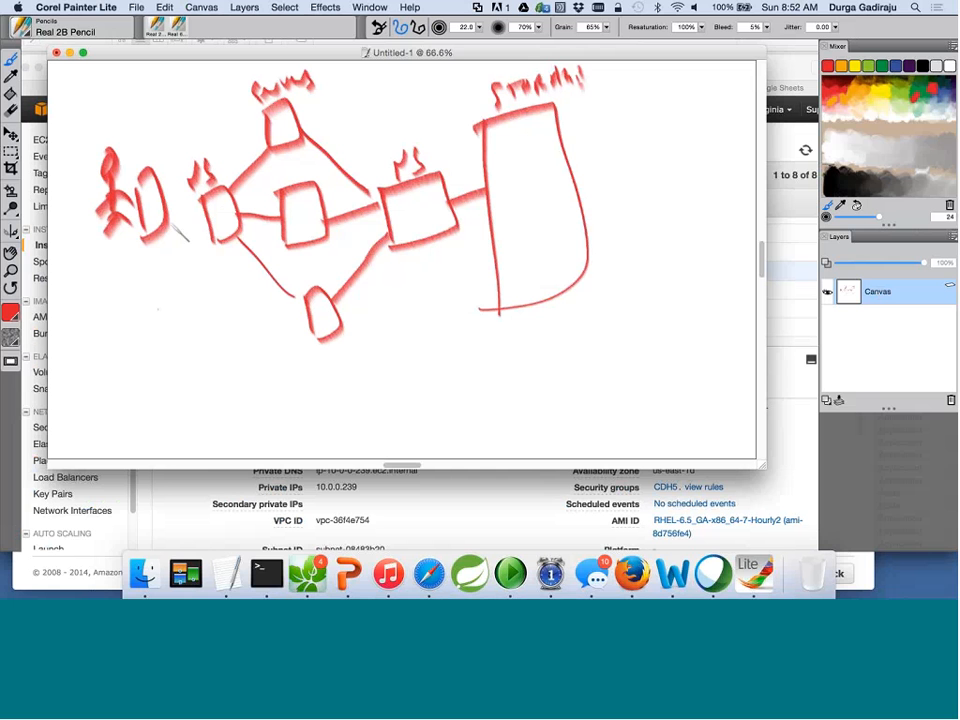
Draw a line from the stick figure to the first box and write 'Public IP' beneath it.
{"action": "left_click_drag", "start_coordinate": [145, 241], "coordinate": [205, 213]}
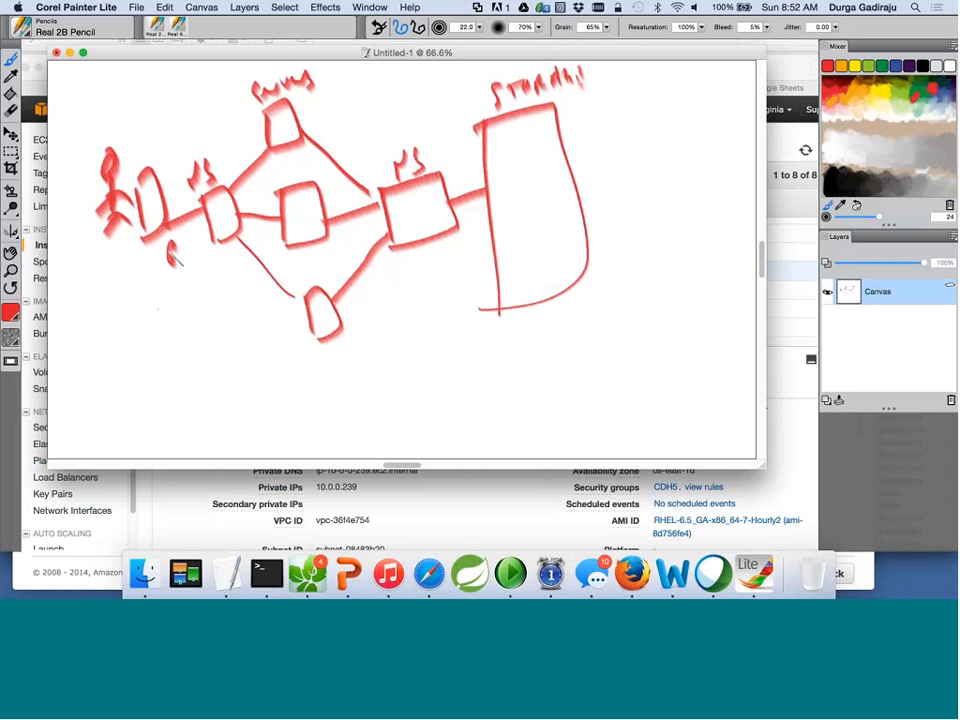
{"action": "mouse_move", "coordinate": [176, 258]}
{"action": "left_mouse_down"}
{"action": "mouse_move", "coordinate": [214, 236]}
{"action": "mouse_move", "coordinate": [198, 275]}
{"action": "left_mouse_up"}
{"action": "left_click_drag", "start_coordinate": [204, 263], "coordinate": [206, 270]}
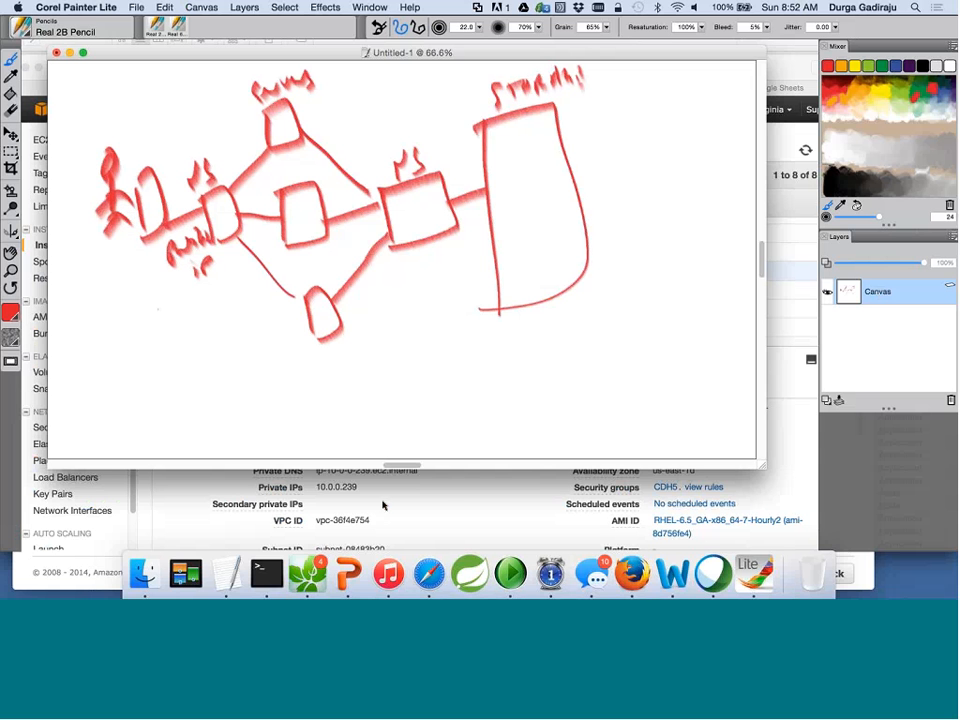
{"action": "left_click", "coordinate": [443, 512]}
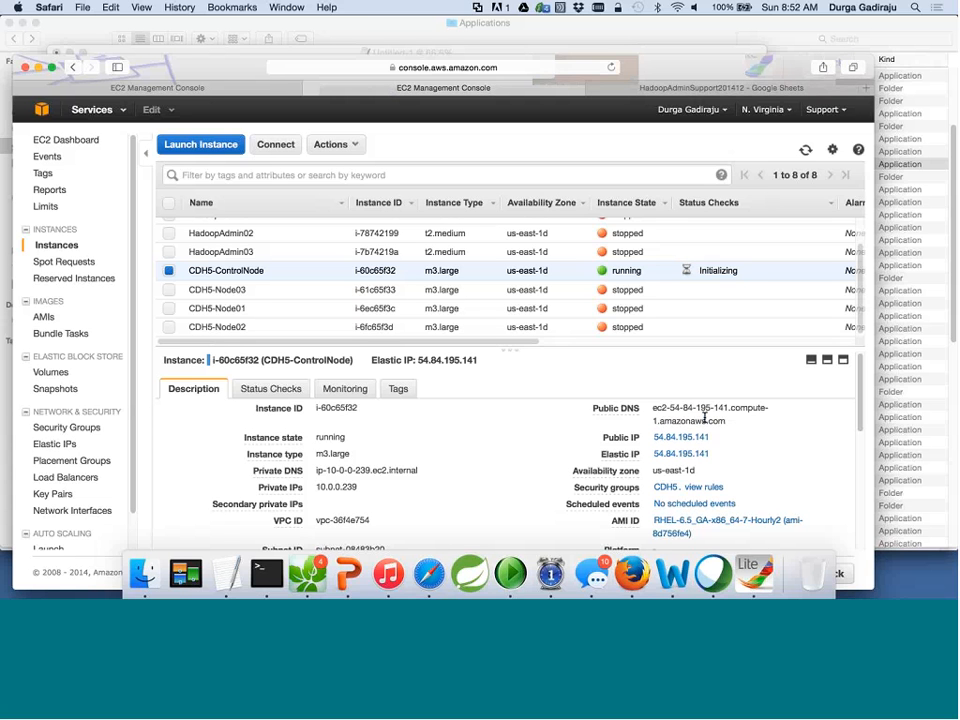
Read the control node's public address and handwrite the IP, ending in 141, under the Public IP note.
{"action": "triple_click", "coordinate": [704, 418]}
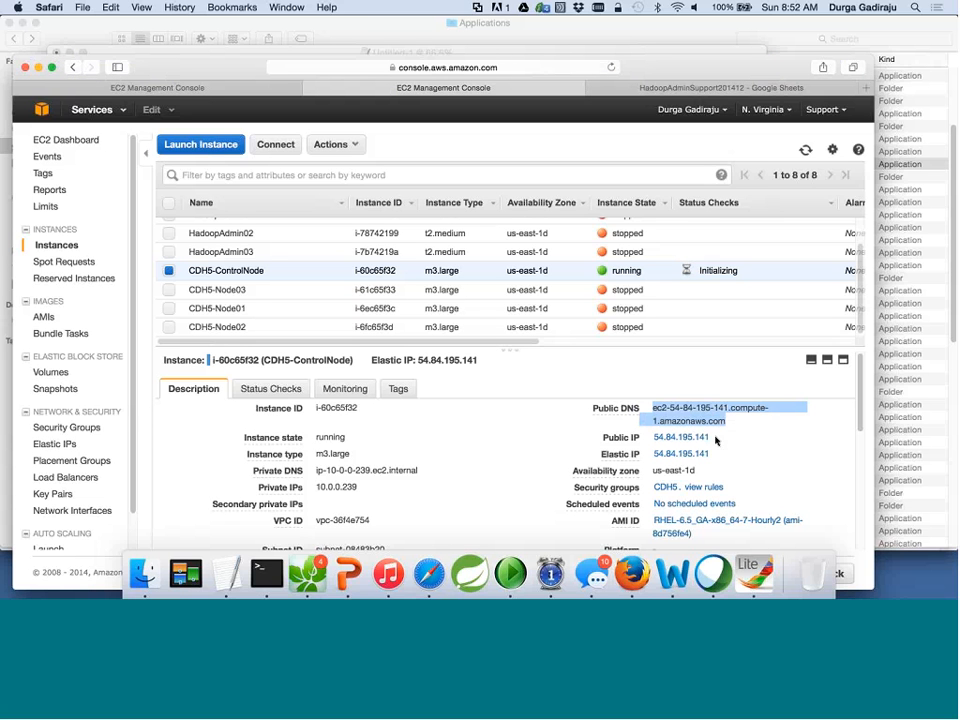
{"action": "left_click", "coordinate": [714, 440]}
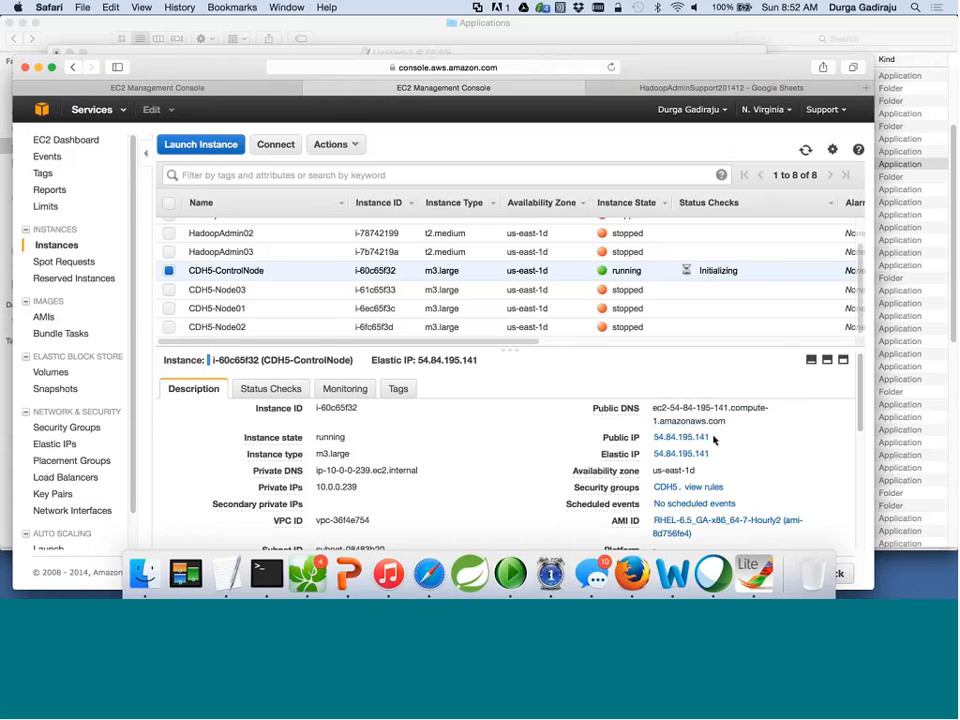
{"action": "key", "text": "super+Tab"}
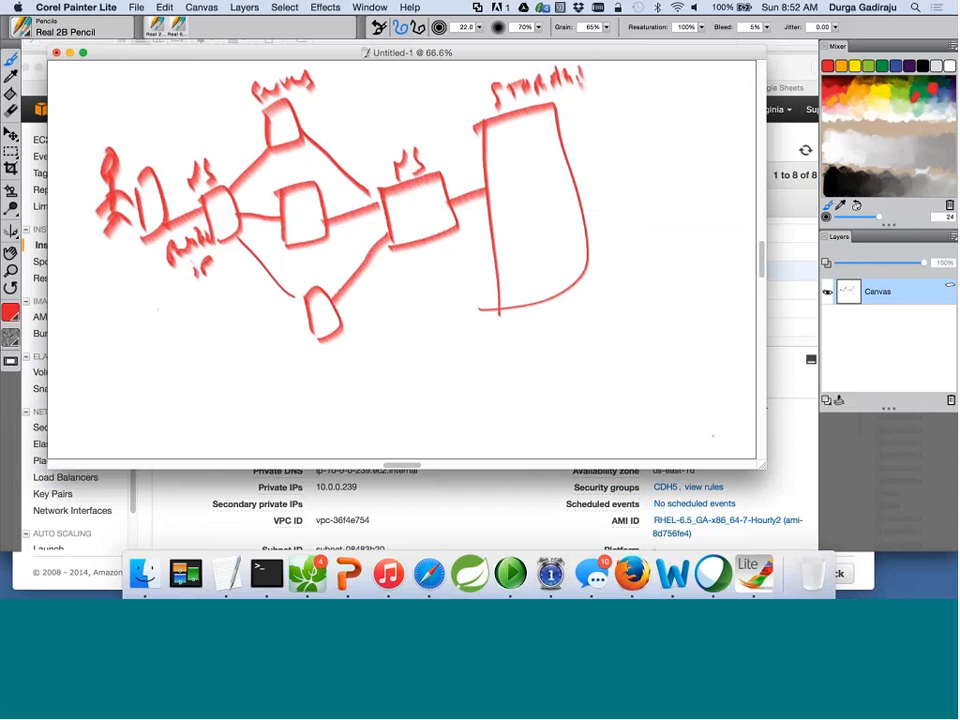
{"action": "left_click_drag", "start_coordinate": [183, 52], "coordinate": [109, 24]}
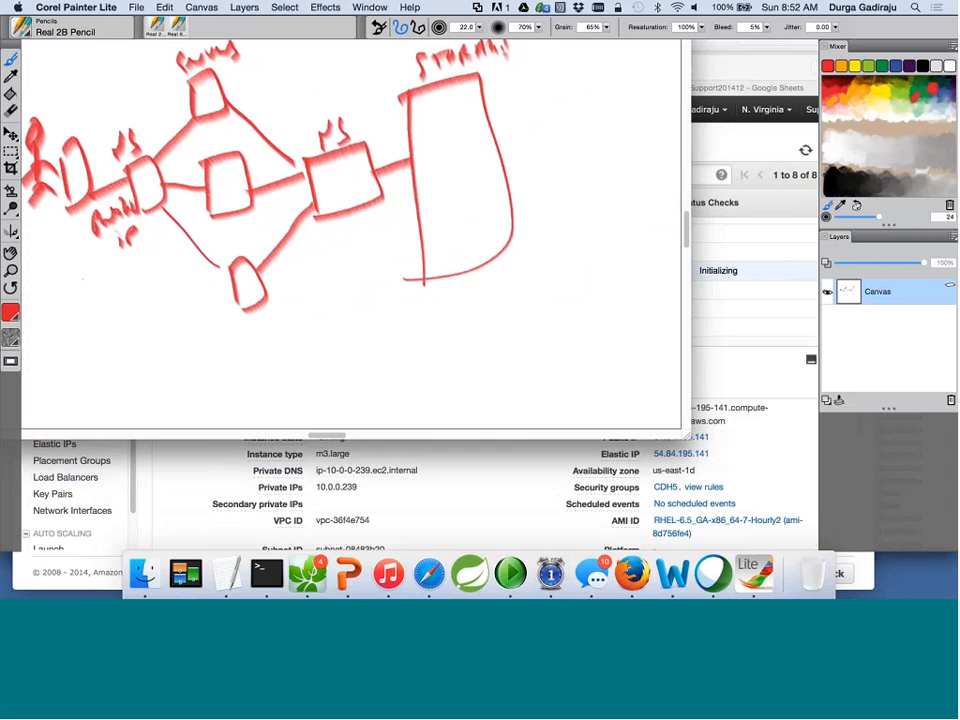
{"action": "mouse_move", "coordinate": [46, 279]}
{"action": "left_mouse_down"}
{"action": "mouse_move", "coordinate": [52, 301]}
{"action": "mouse_move", "coordinate": [114, 282]}
{"action": "mouse_move", "coordinate": [140, 256]}
{"action": "mouse_move", "coordinate": [164, 260]}
{"action": "left_mouse_up"}
{"action": "left_click_drag", "start_coordinate": [170, 241], "coordinate": [173, 258]}
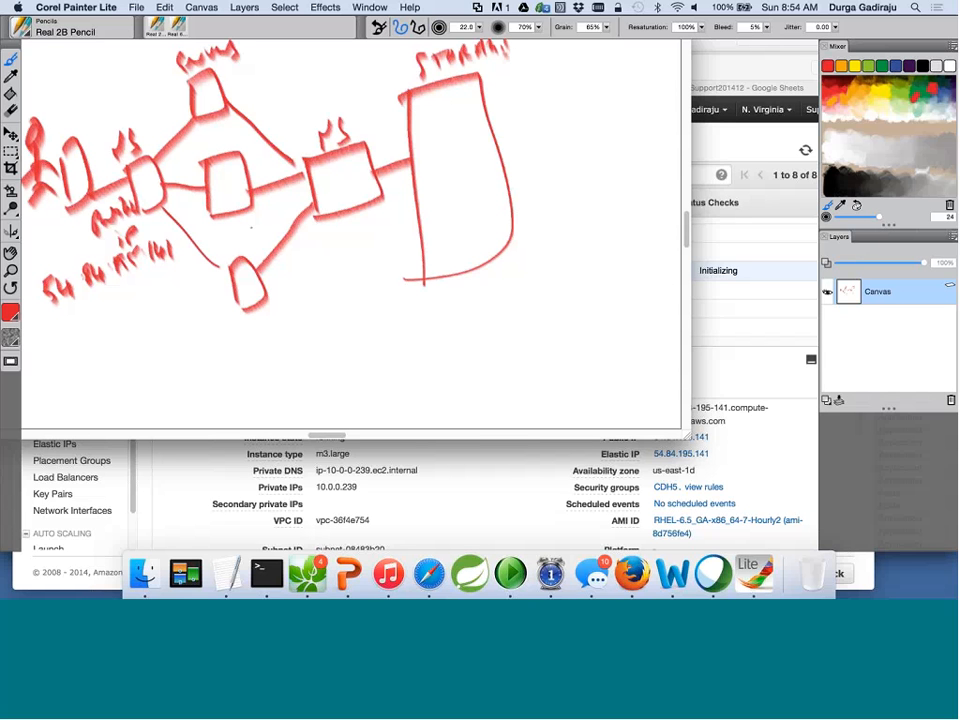
On the EC2 Instances page, show the control node's Instance State options: terminate, reboot, stop, start.
{"action": "left_click", "coordinate": [486, 480]}
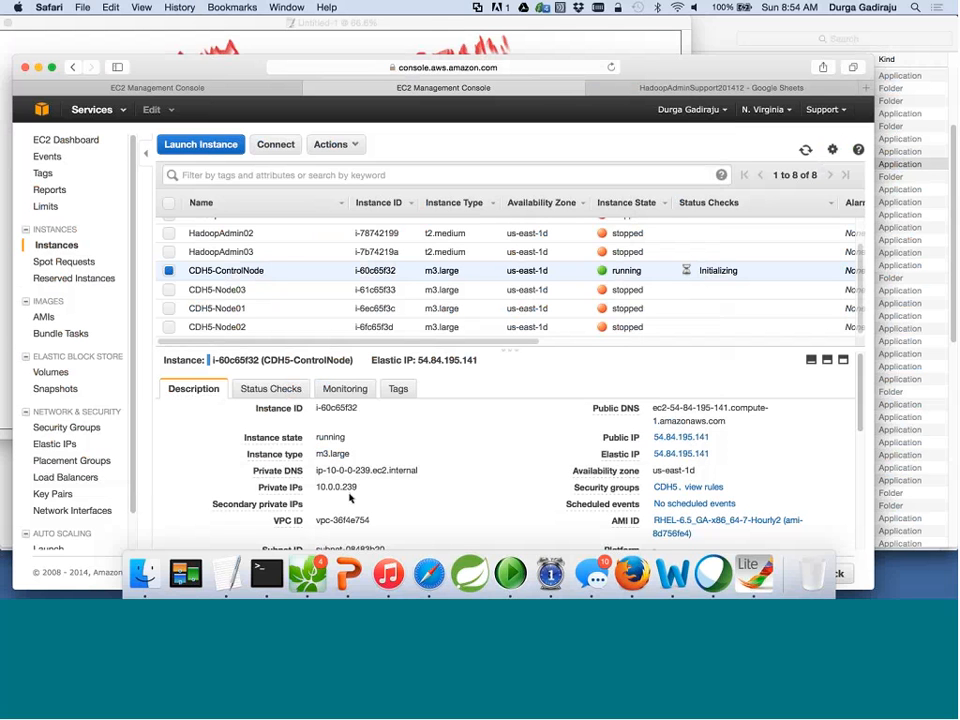
{"action": "left_click", "coordinate": [356, 148]}
{"action": "mouse_move", "coordinate": [351, 222]}
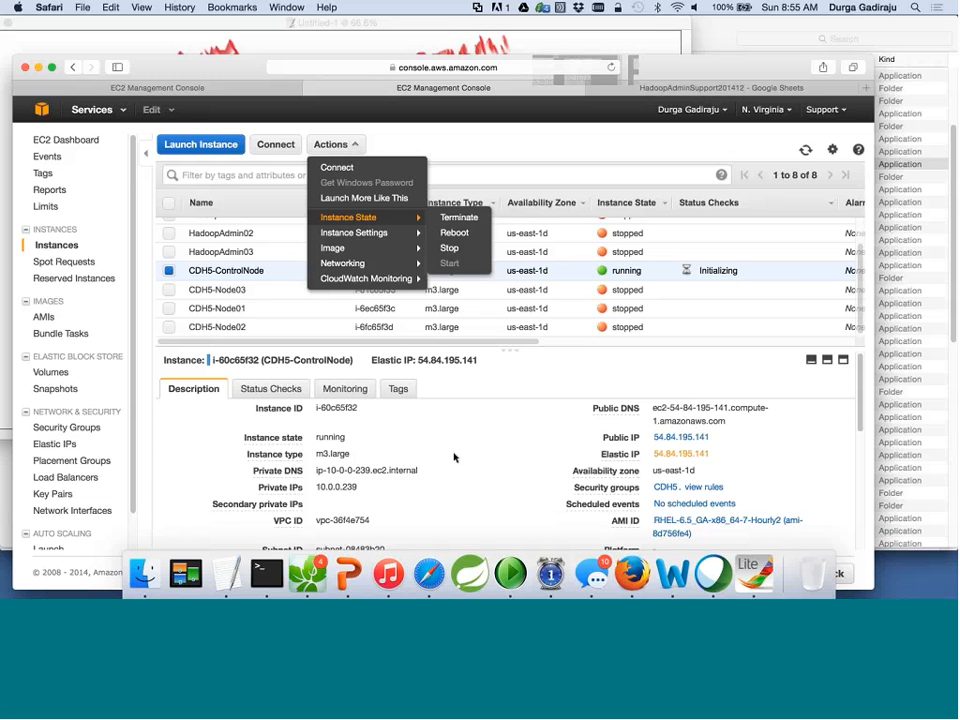
{"action": "scroll", "coordinate": [103, 447], "scroll_direction": "down", "scroll_amount": 2}
{"action": "scroll", "coordinate": [103, 447], "scroll_direction": "up", "scroll_amount": 2}
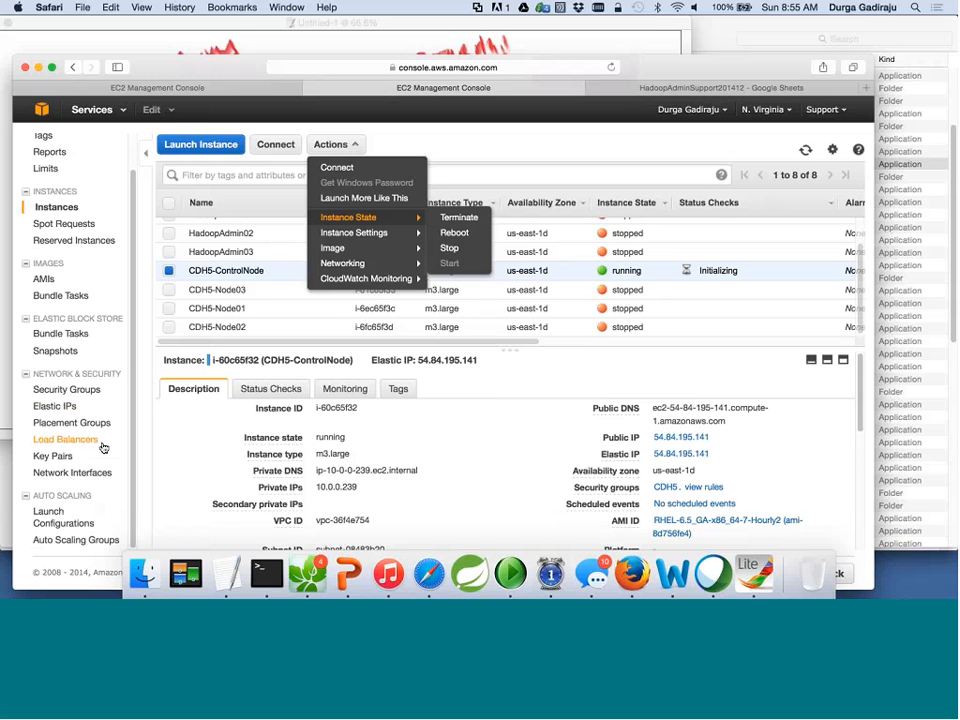
{"action": "scroll", "coordinate": [103, 447], "scroll_direction": "up", "scroll_amount": 1}
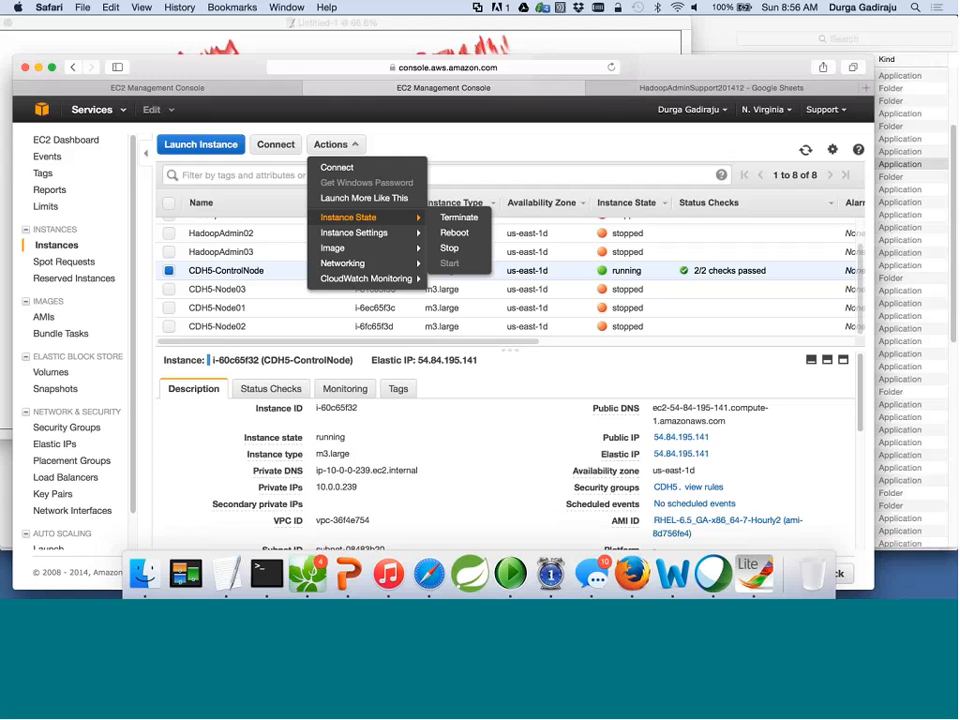
{"action": "scroll", "coordinate": [80, 330], "scroll_direction": "down", "scroll_amount": 2}
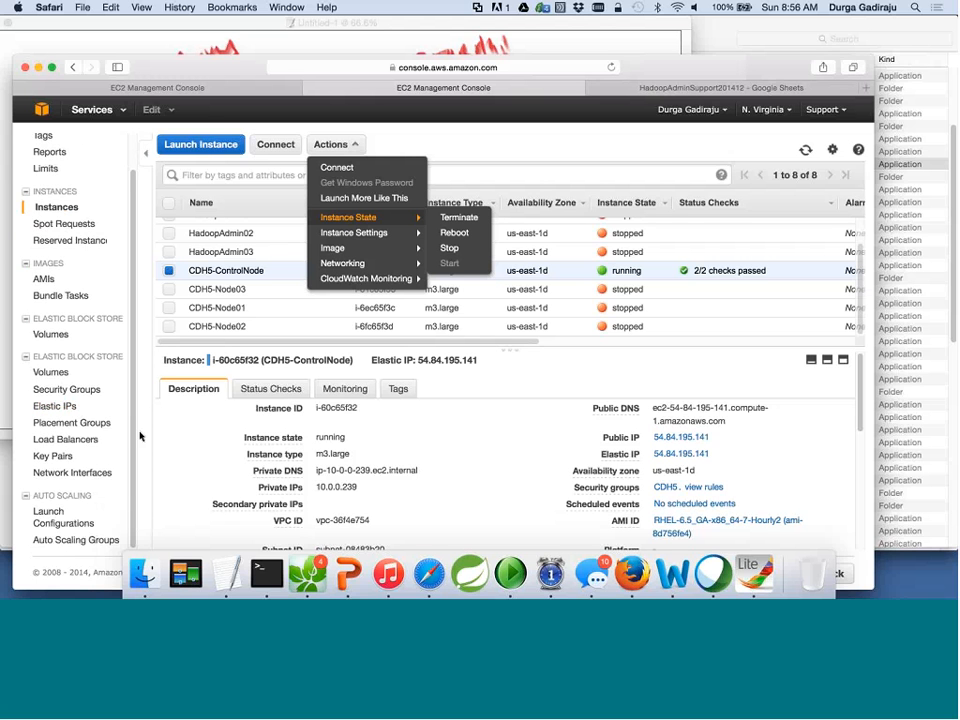
Go to the VPC dashboard from the Services list.
{"action": "left_click", "coordinate": [98, 112]}
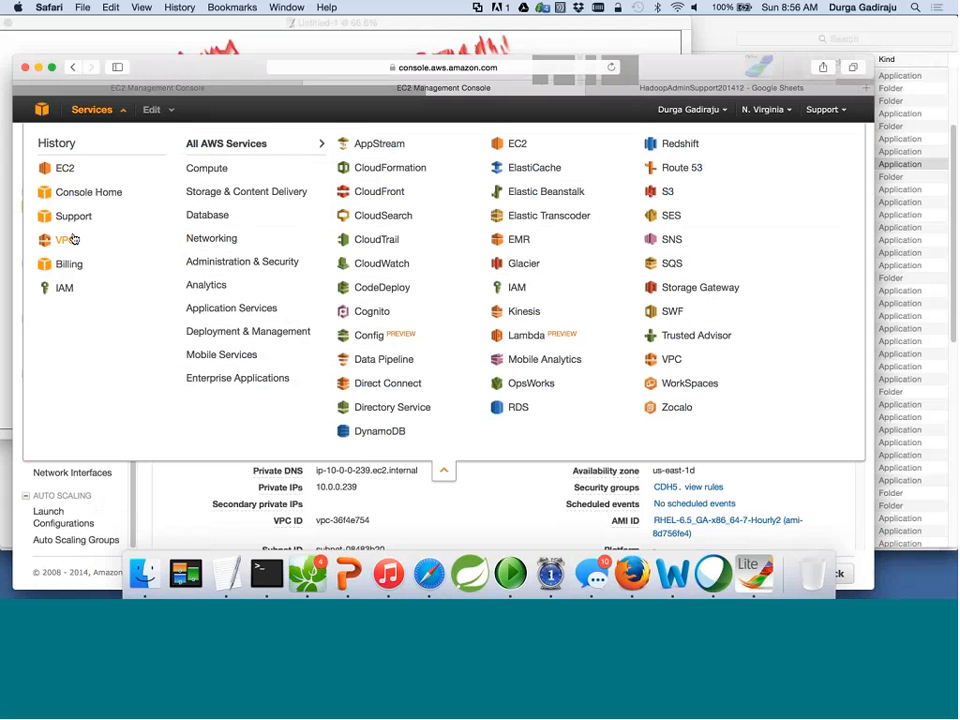
{"action": "left_click", "coordinate": [41, 112]}
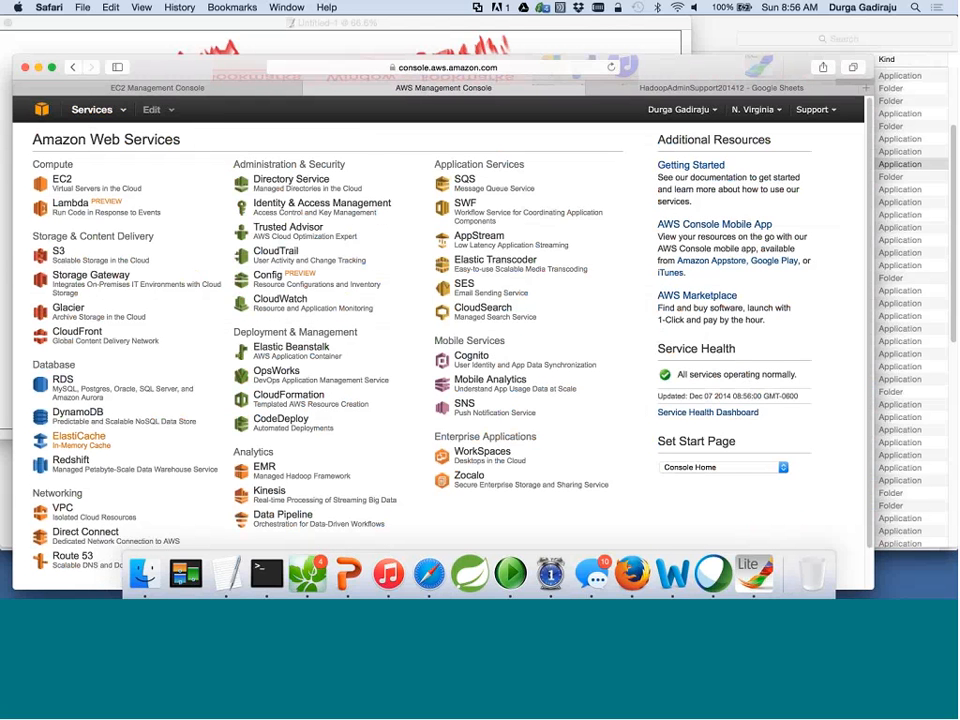
{"action": "left_click", "coordinate": [108, 112]}
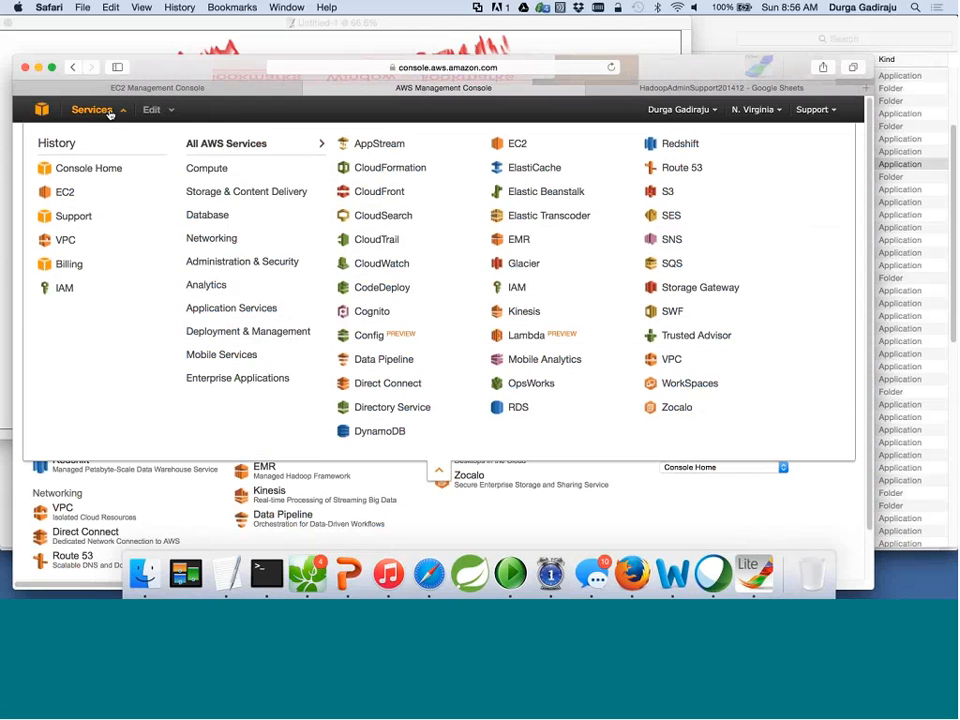
{"action": "left_click", "coordinate": [73, 243]}
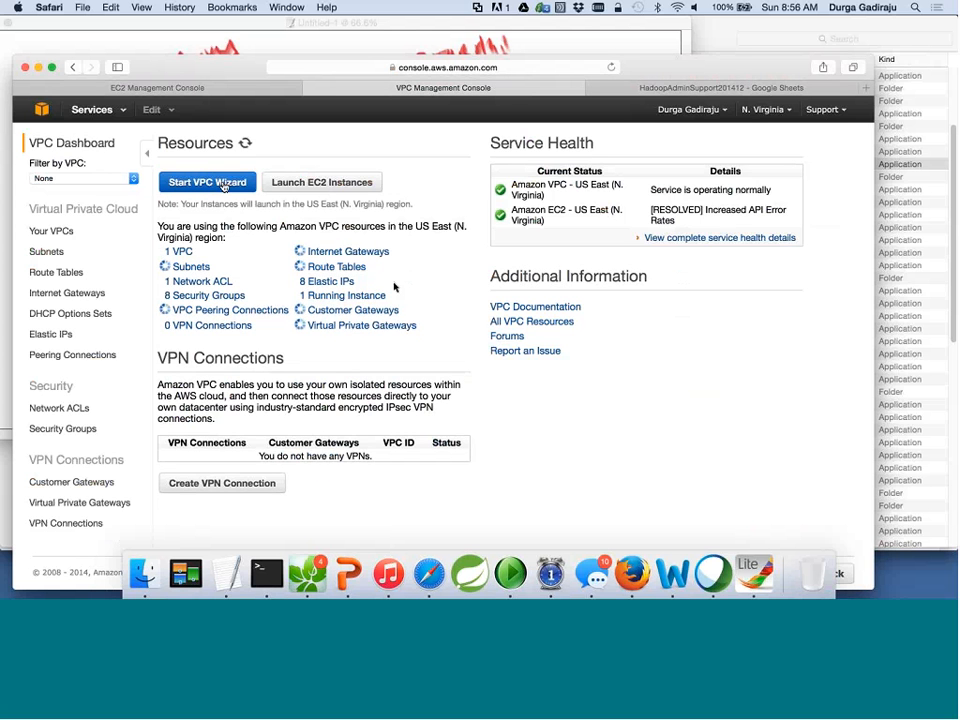
Create a VPC with a Single Public Subnet using the wizard's default settings.
{"action": "left_click", "coordinate": [223, 187]}
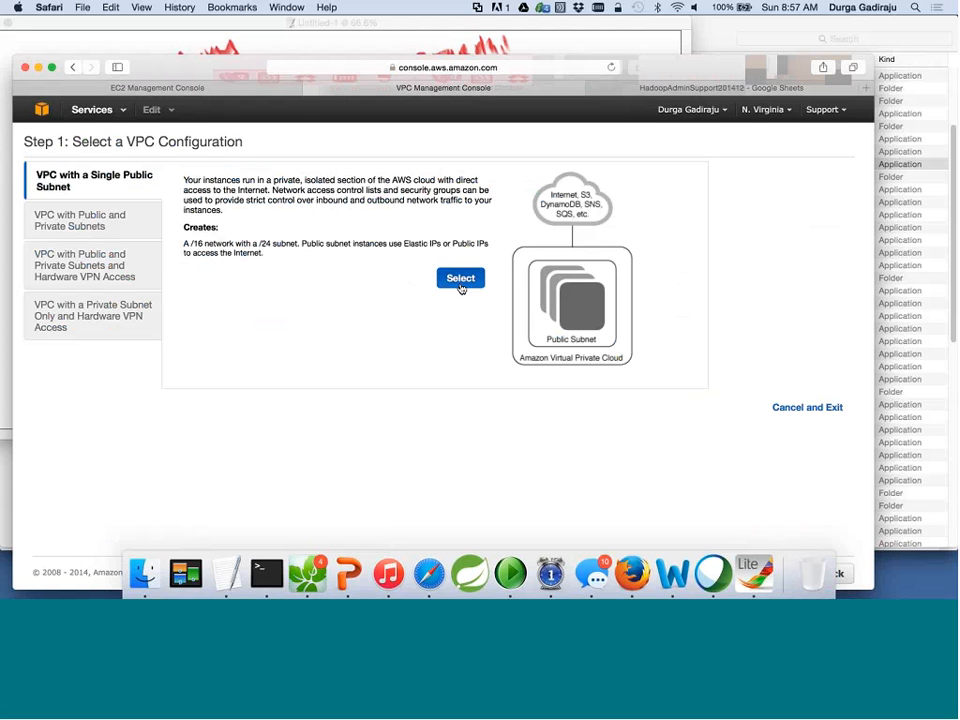
{"action": "left_click", "coordinate": [459, 278]}
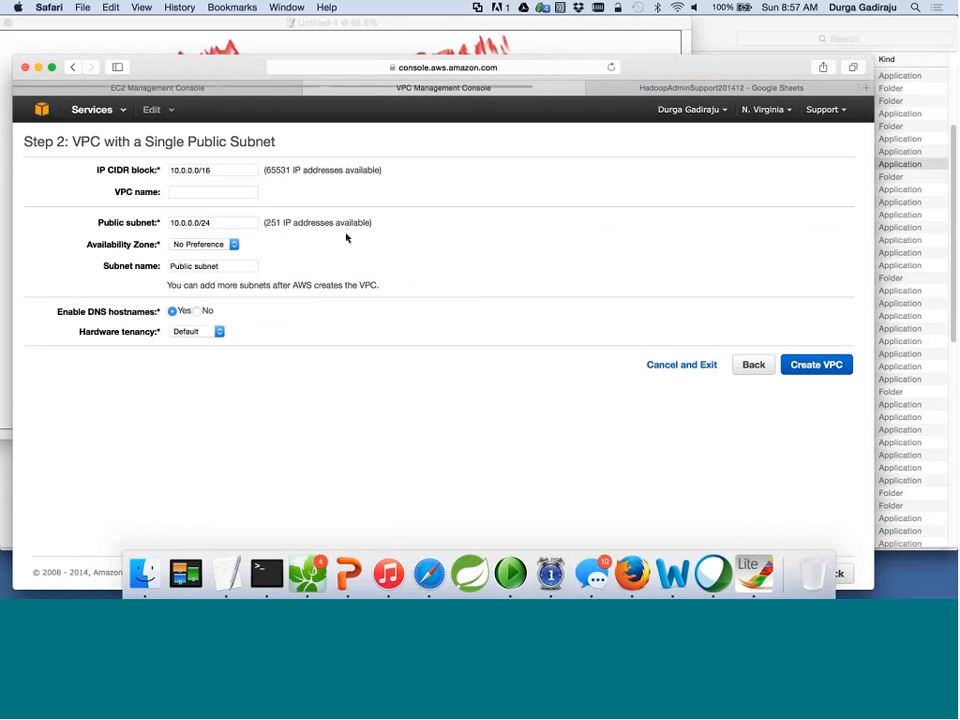
{"action": "left_click", "coordinate": [816, 365]}
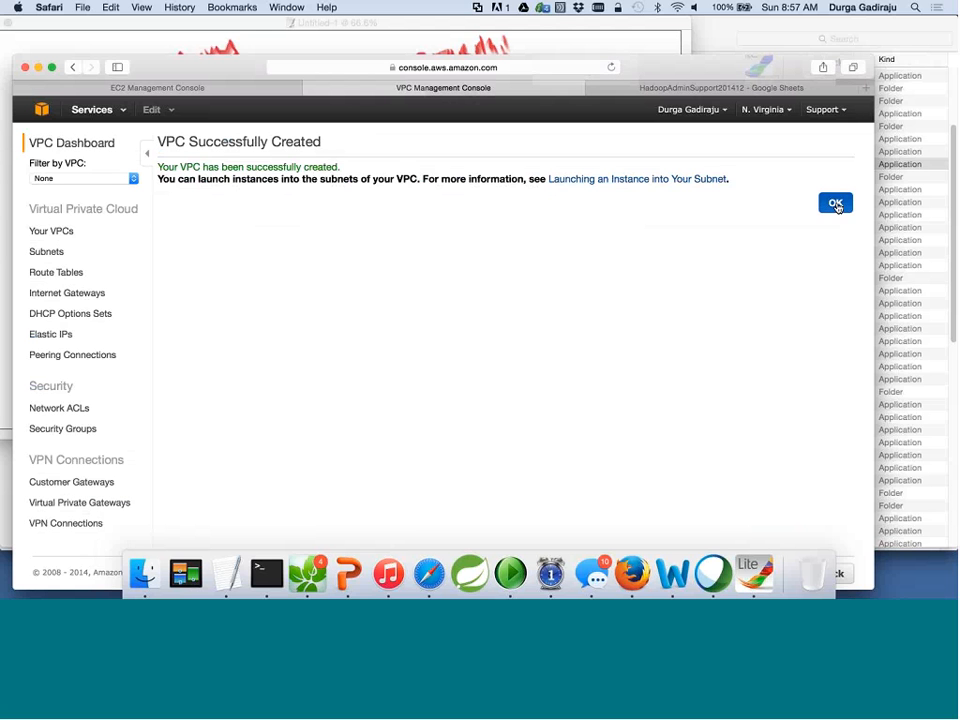
{"action": "left_click", "coordinate": [836, 204]}
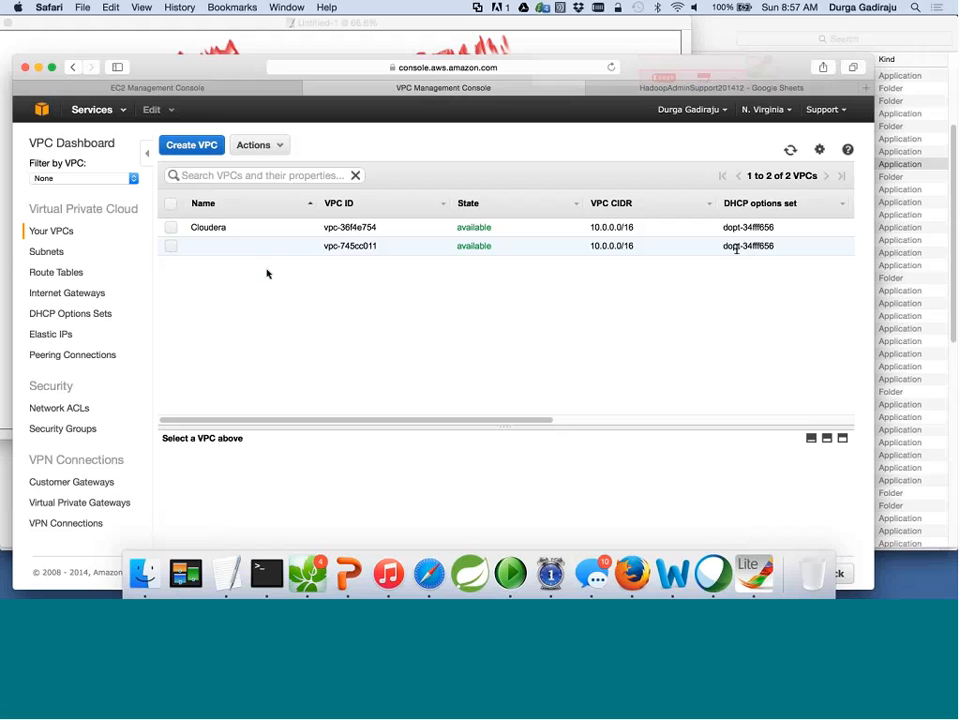
Delete the unnamed 10.0.0.0/16 VPC with Actions > Delete VPC and confirm Yes, Delete.
{"action": "left_click", "coordinate": [171, 248]}
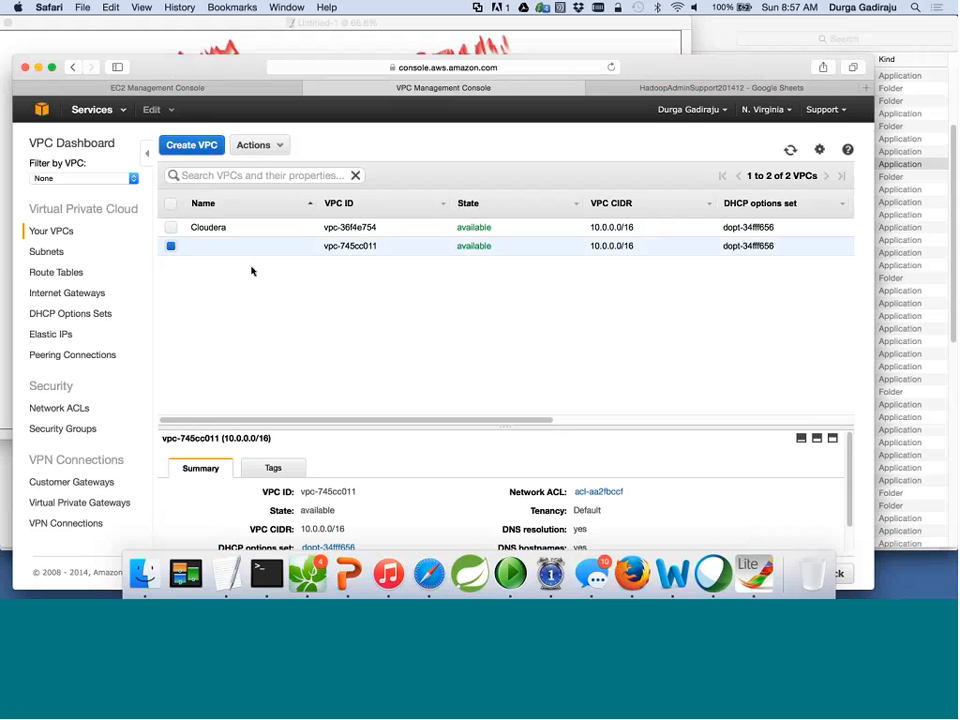
{"action": "left_click", "coordinate": [280, 148]}
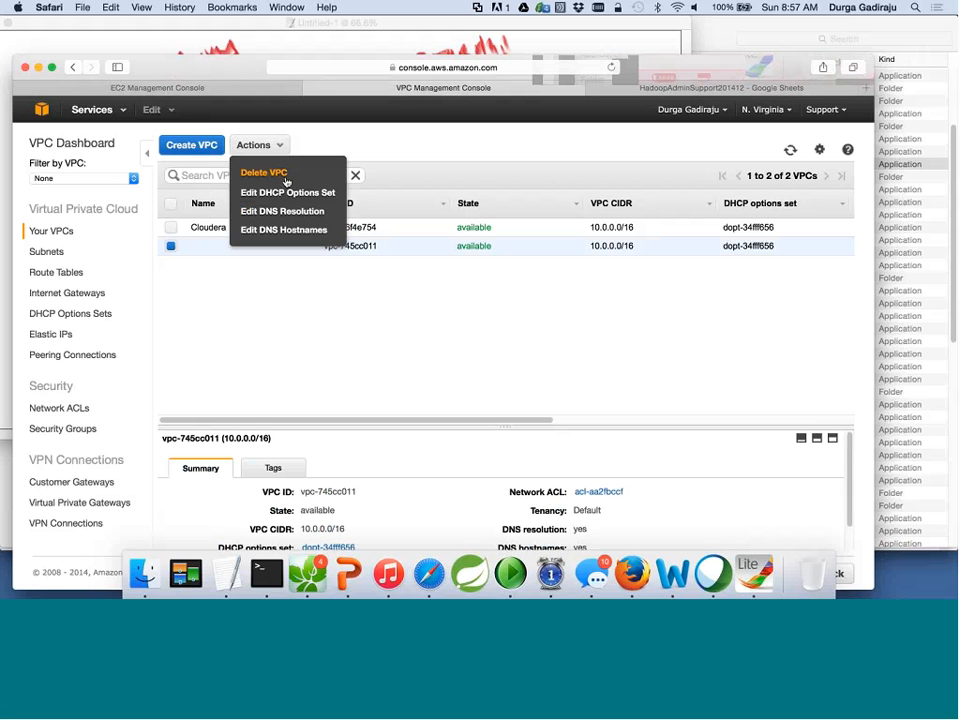
{"action": "left_click", "coordinate": [285, 177]}
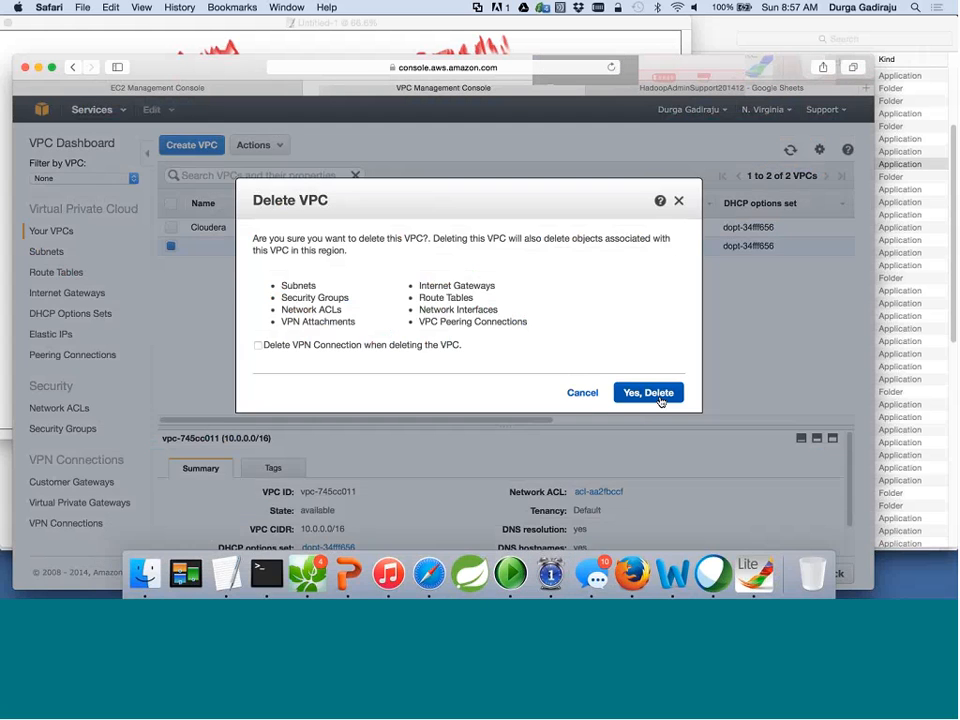
{"action": "left_click", "coordinate": [660, 399]}
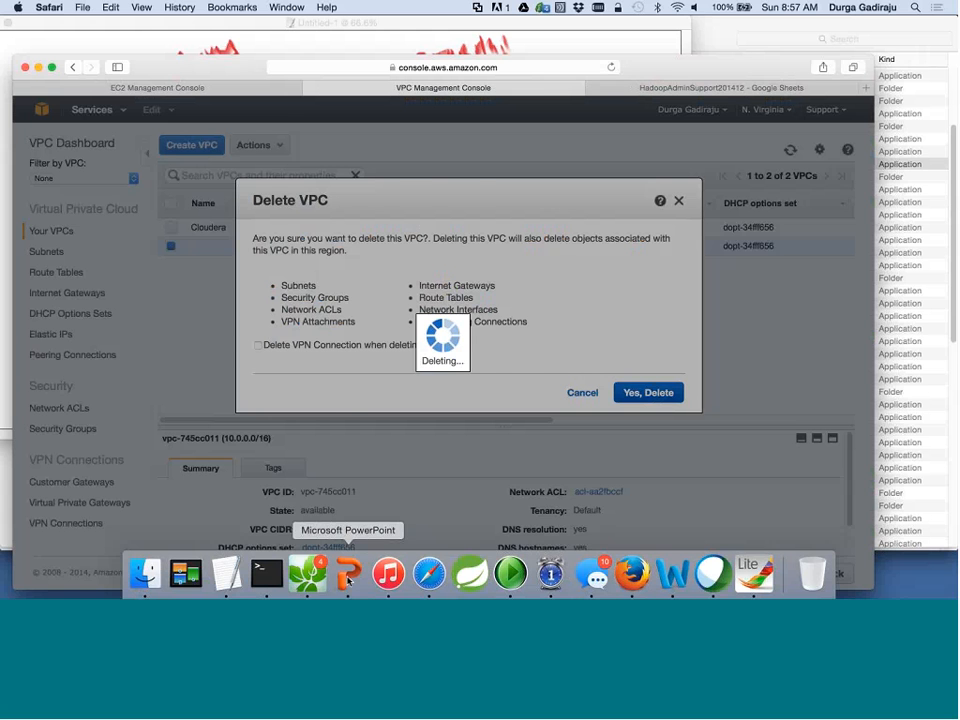
{"action": "left_click", "coordinate": [348, 573]}
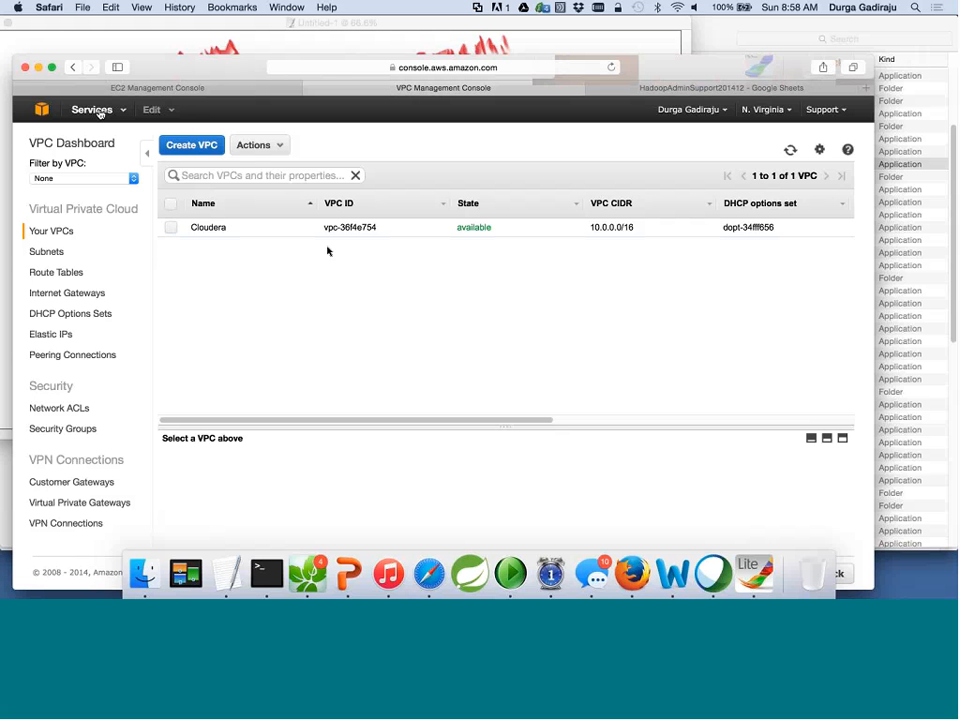
Visit the VPC dashboard from Services history, then switch to the EC2 dashboard.
{"action": "left_click", "coordinate": [100, 112]}
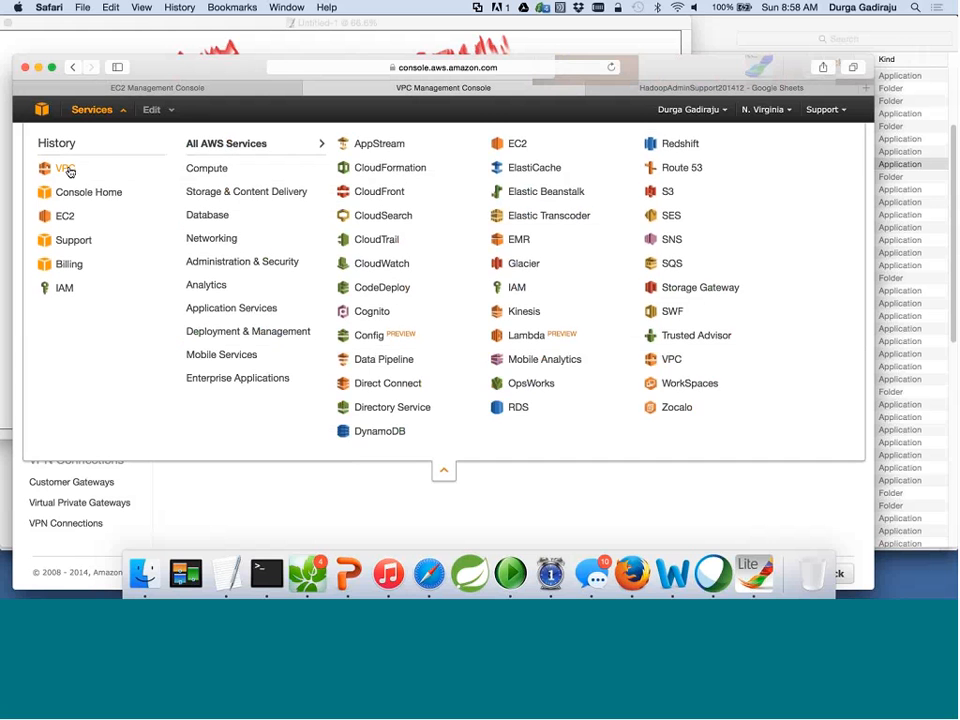
{"action": "left_click", "coordinate": [66, 169]}
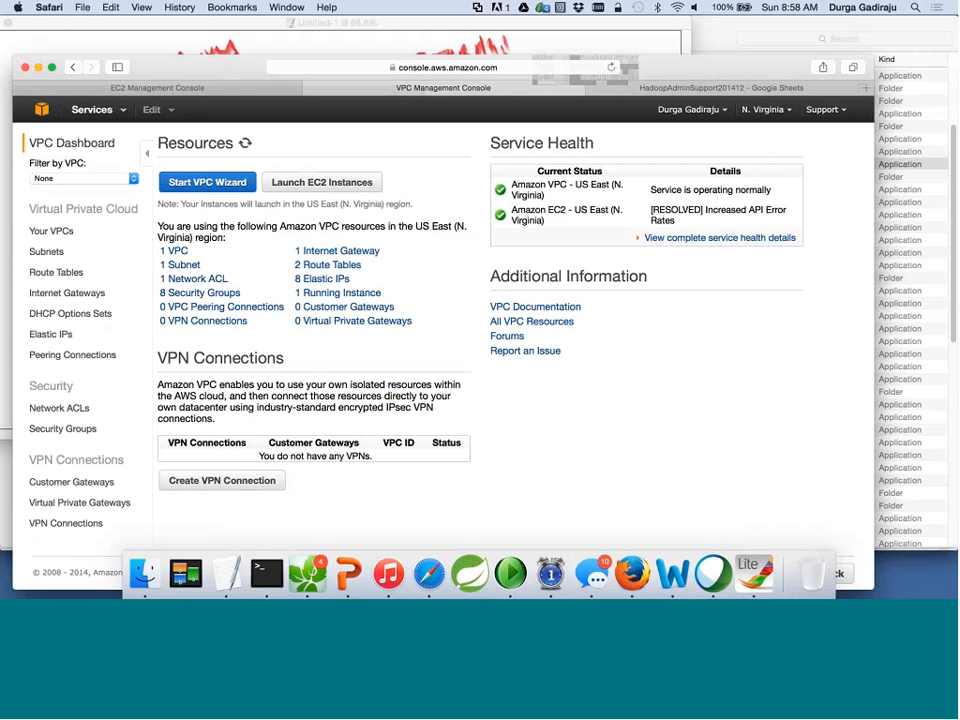
{"action": "left_click", "coordinate": [91, 109]}
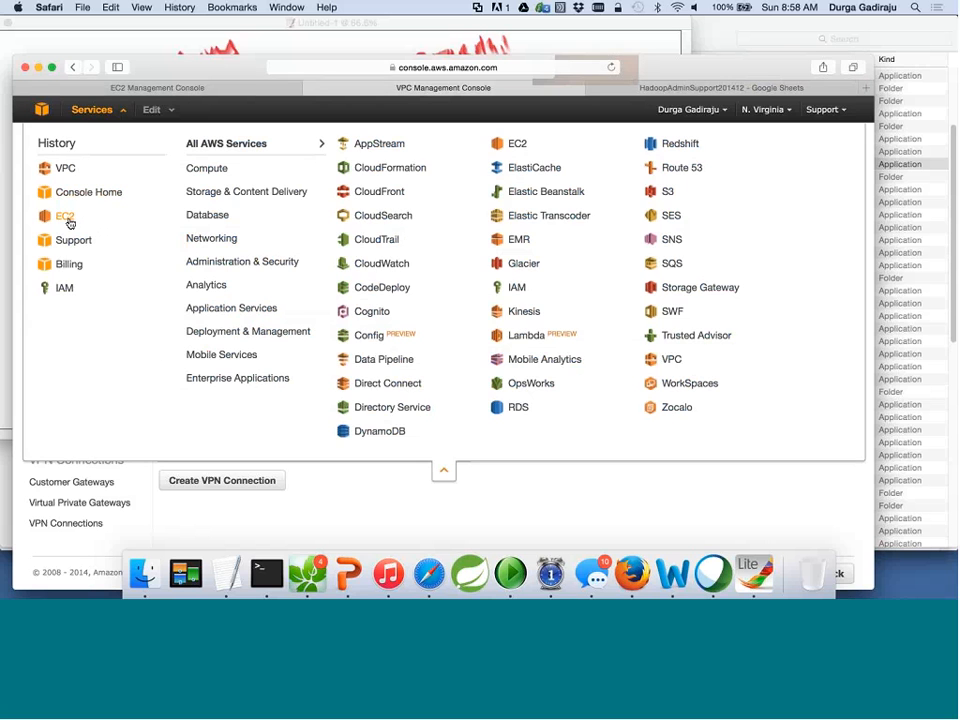
{"action": "left_click", "coordinate": [68, 220]}
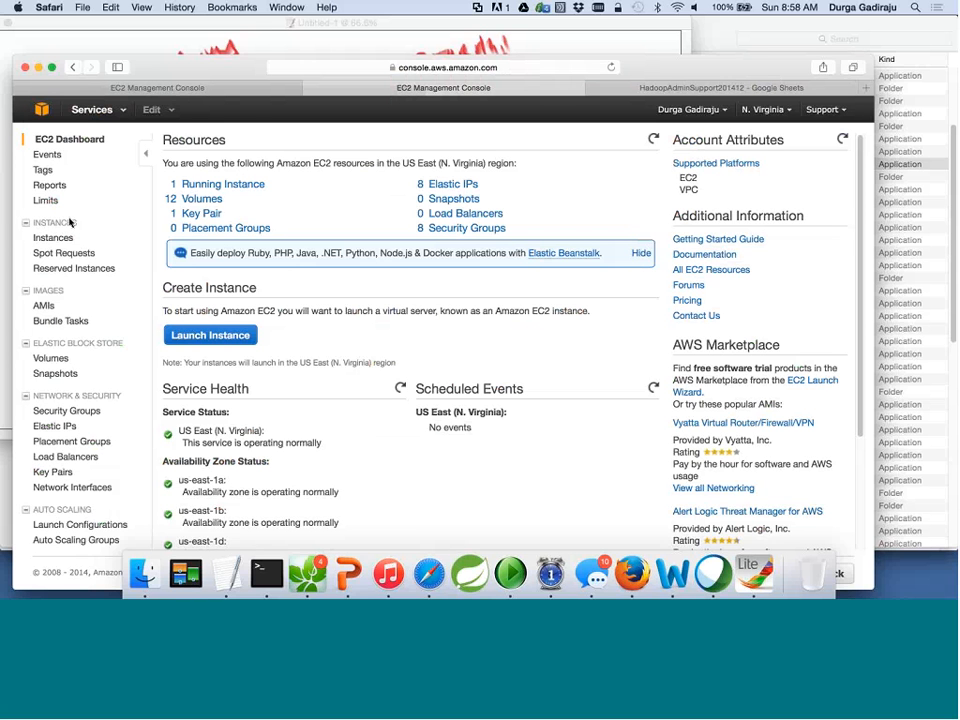
Open the running instances list and inspect CDH5-ControlNode's details, marking its VPC ID.
{"action": "left_click", "coordinate": [211, 192]}
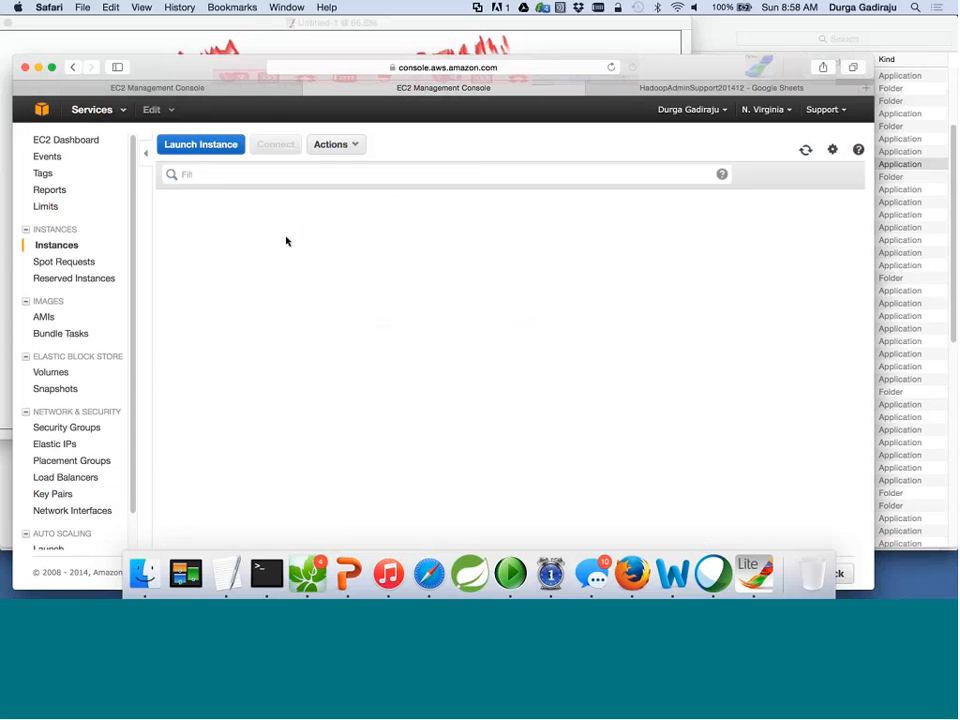
{"action": "scroll", "coordinate": [268, 286], "scroll_direction": "down", "scroll_amount": 2}
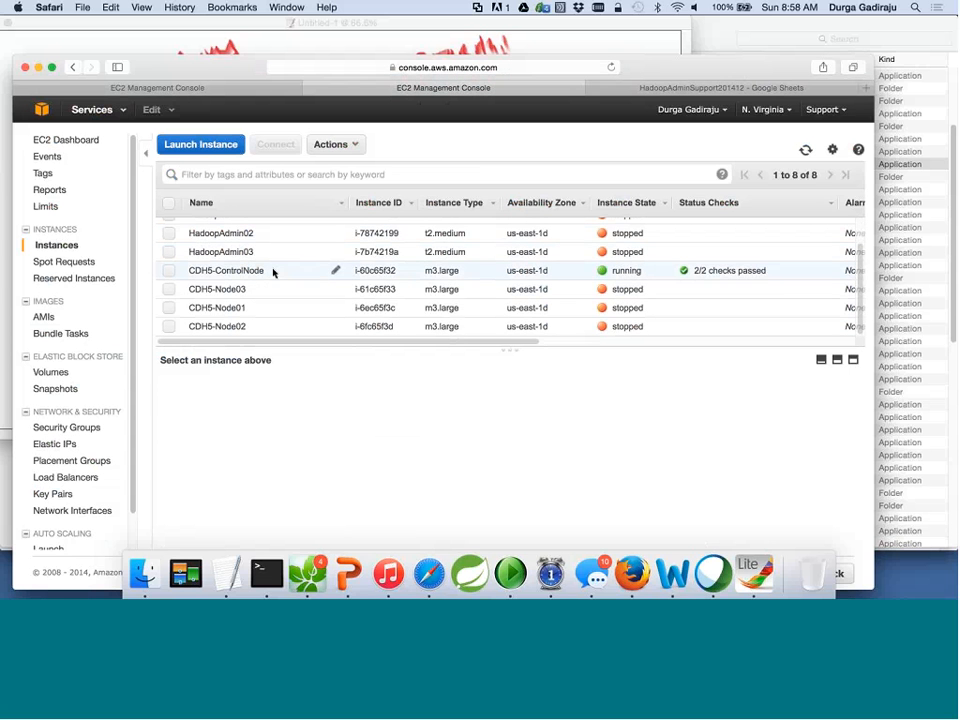
{"action": "scroll", "coordinate": [315, 296], "scroll_direction": "up", "scroll_amount": 2}
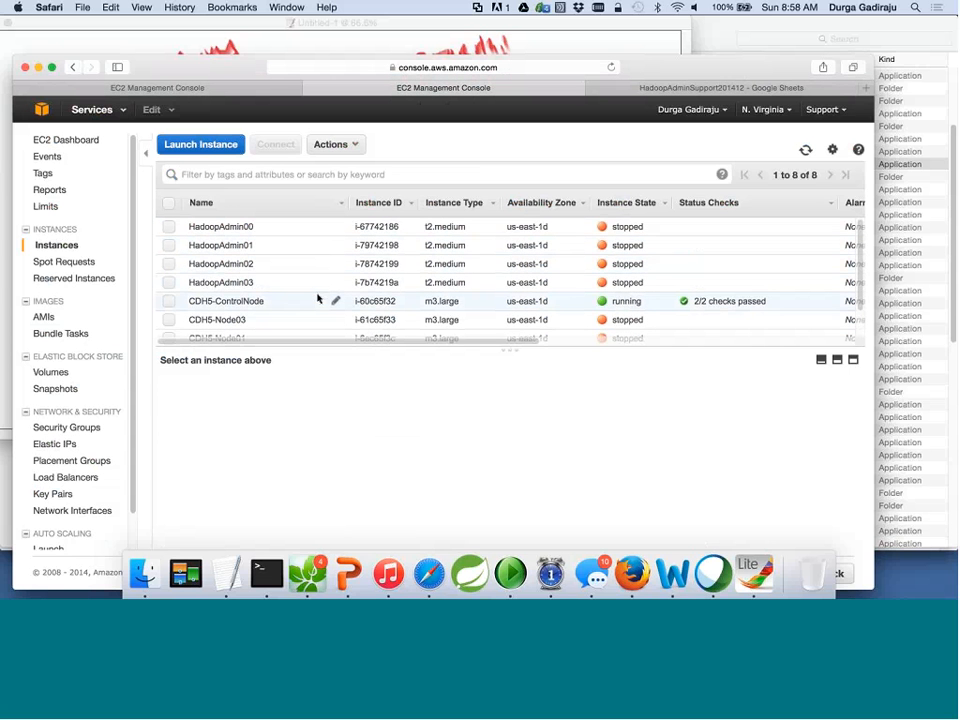
{"action": "left_click", "coordinate": [170, 302]}
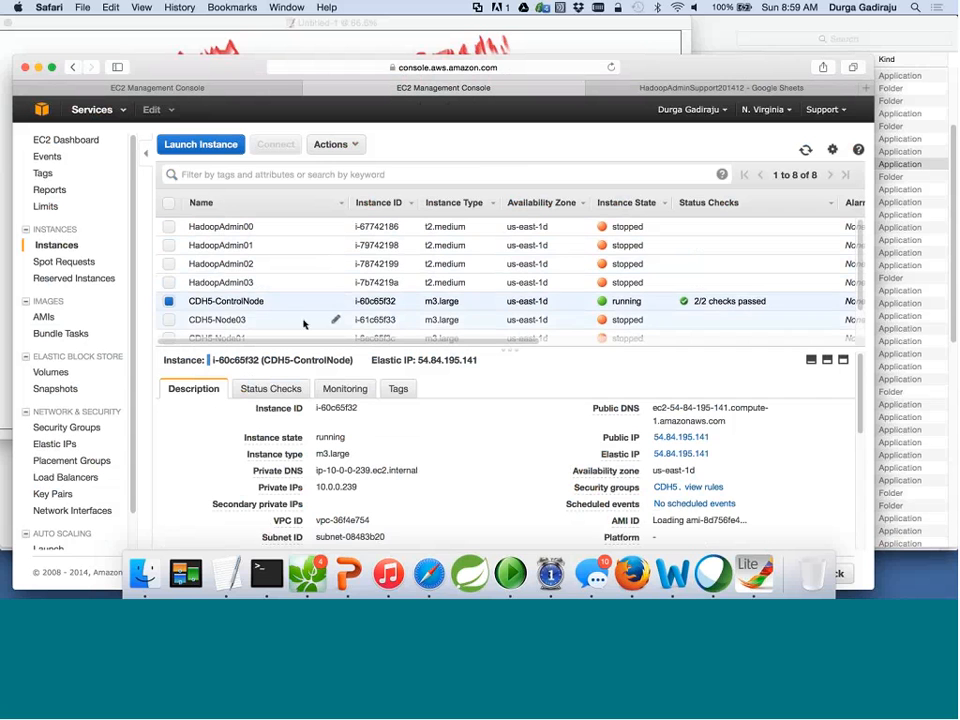
{"action": "scroll", "coordinate": [304, 323], "scroll_direction": "down", "scroll_amount": 2}
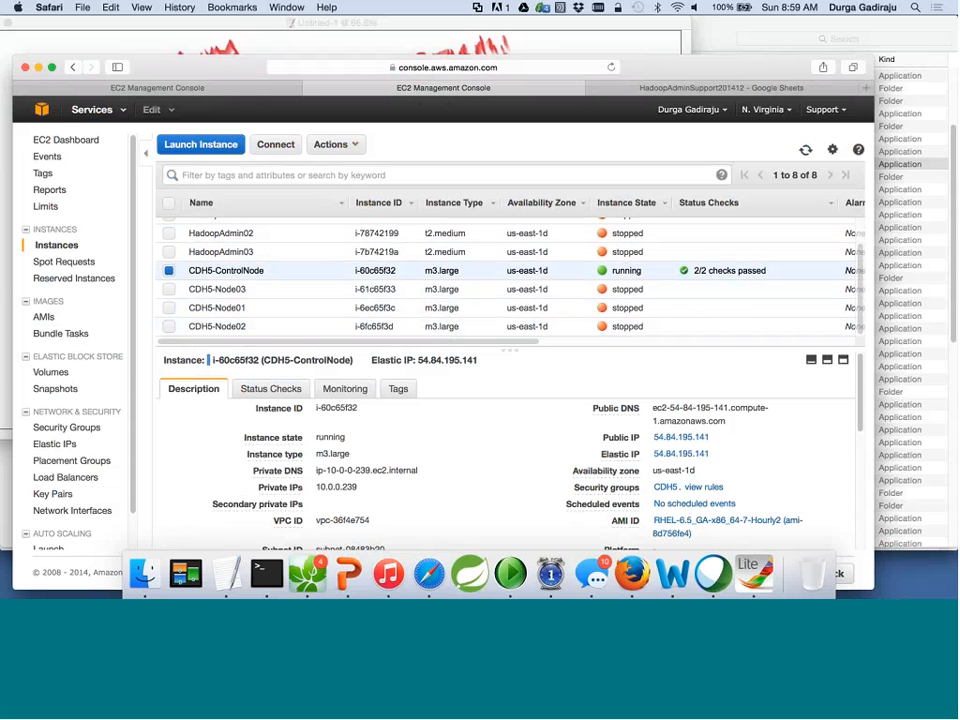
{"action": "double_click", "coordinate": [352, 520]}
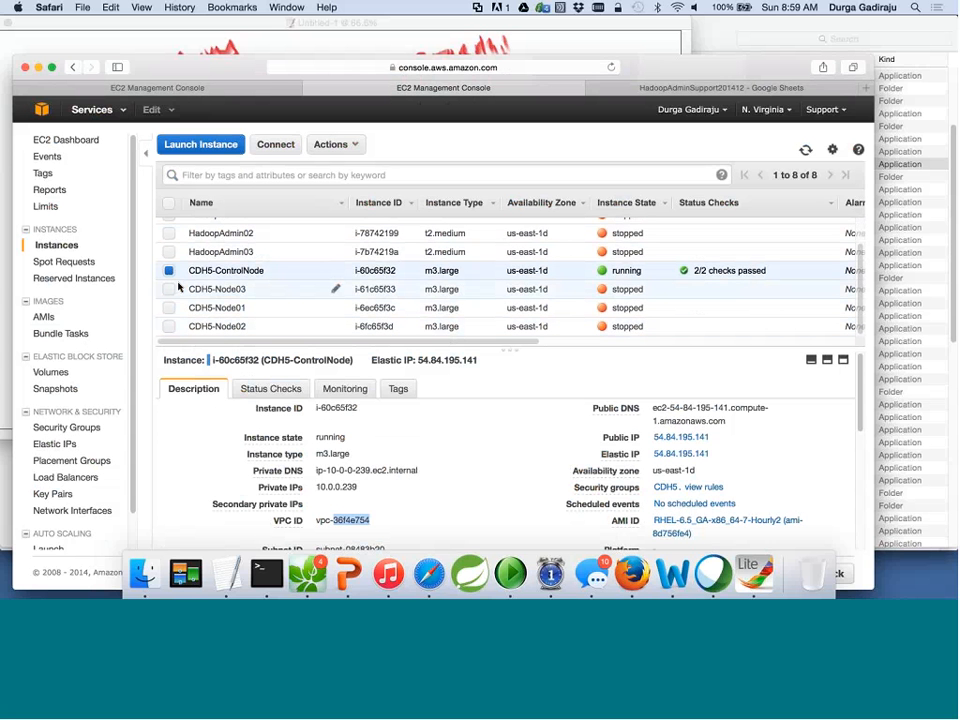
View the details of CDH5-Node03 and CDH5-Node01, which sits in VPC vpc-36f4e754.
{"action": "left_click", "coordinate": [179, 288]}
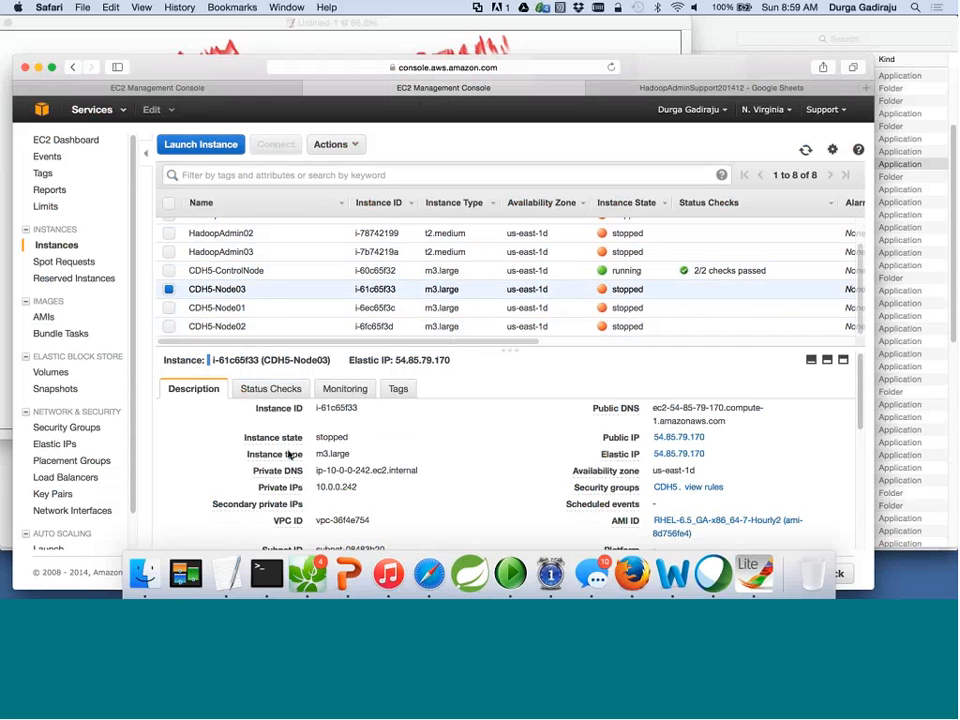
{"action": "left_click", "coordinate": [169, 290]}
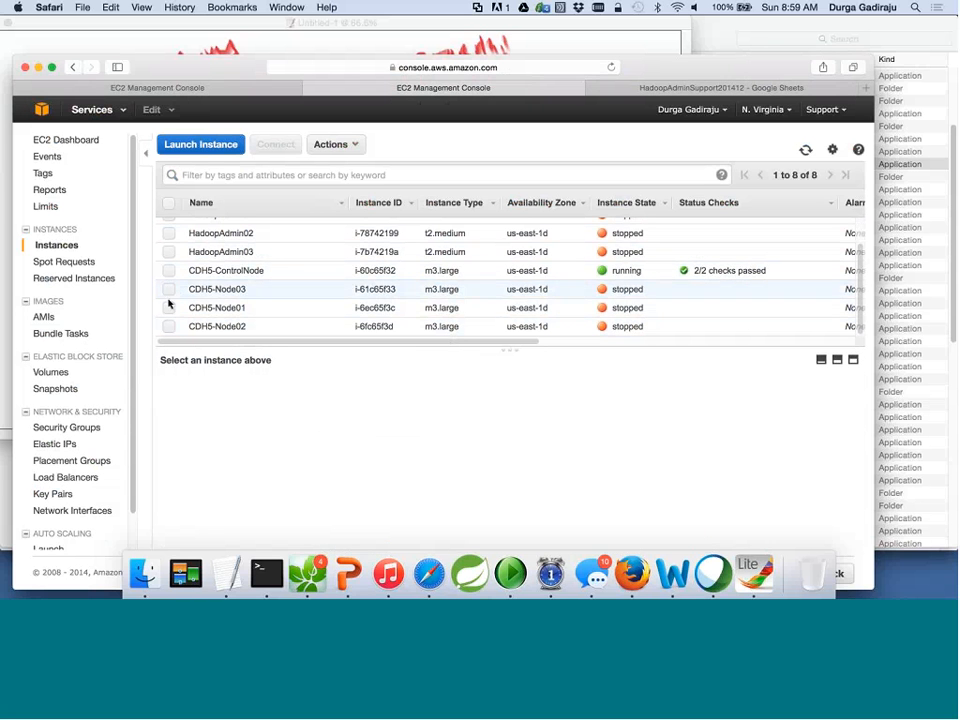
{"action": "left_click", "coordinate": [169, 306]}
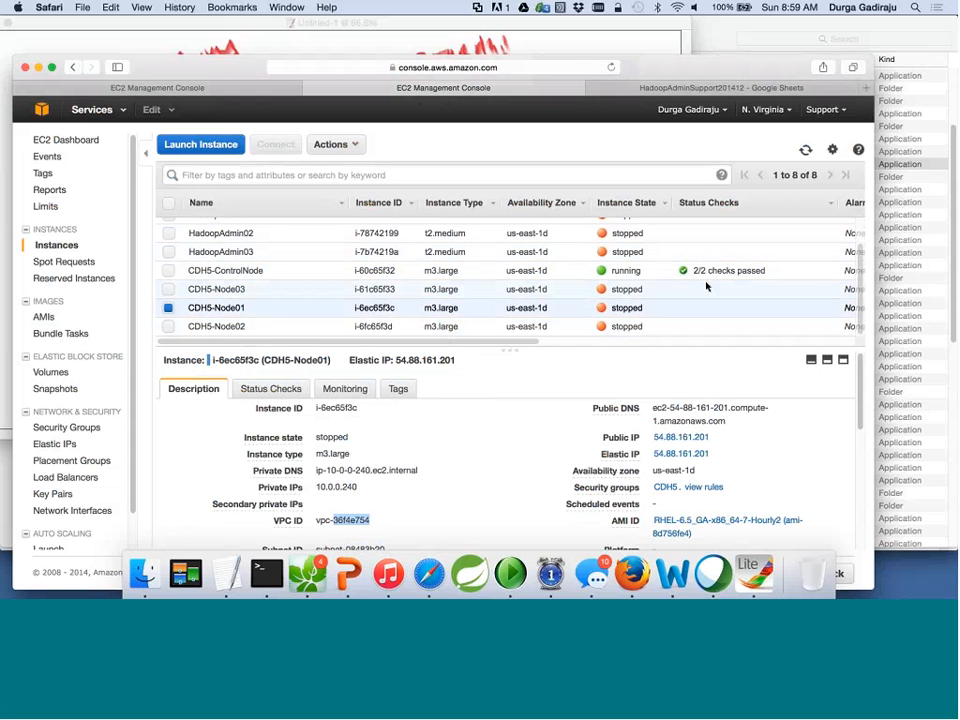
{"action": "scroll", "coordinate": [706, 286], "scroll_direction": "right", "scroll_amount": 5}
{"action": "scroll", "coordinate": [706, 286], "scroll_direction": "right", "scroll_amount": 5}
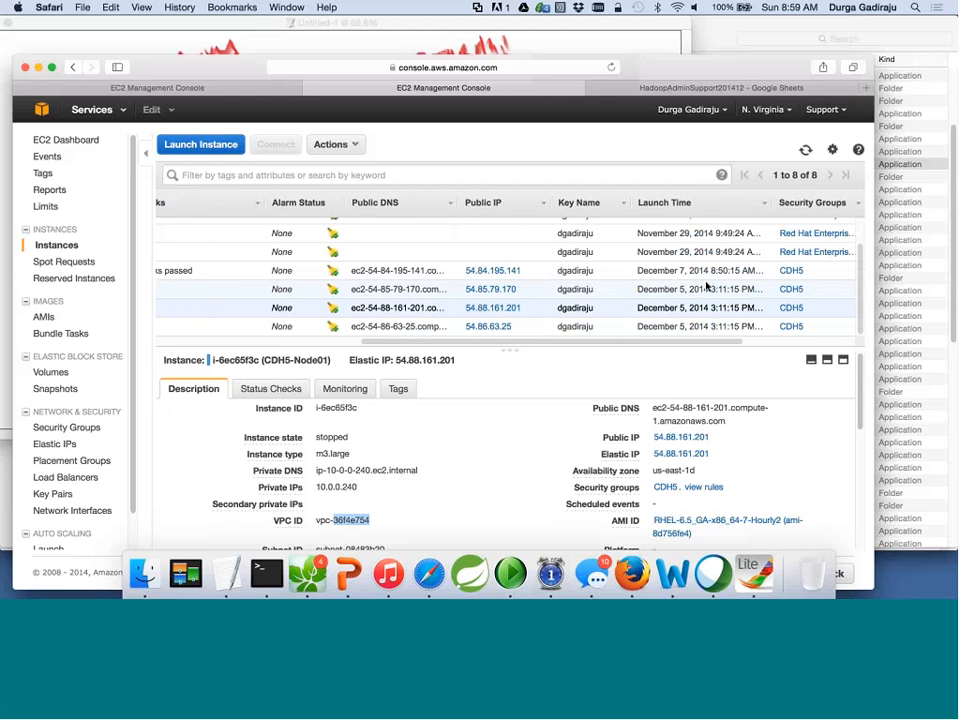
{"action": "scroll", "coordinate": [706, 286], "scroll_direction": "left", "scroll_amount": 10}
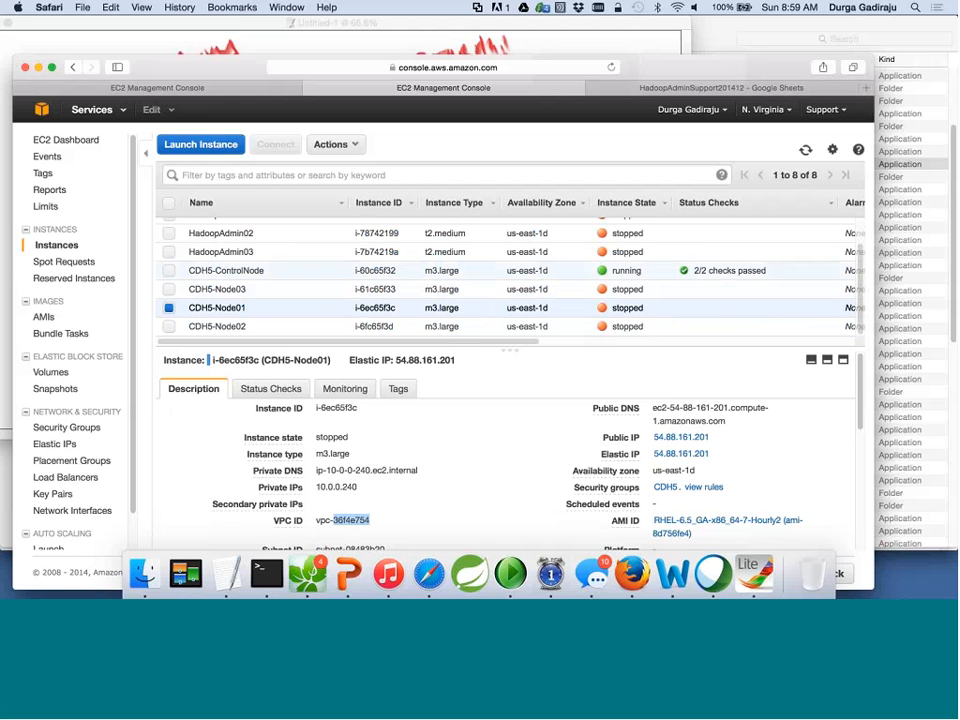
Tick VPC ID in the instances table's Show/Hide Columns settings and confirm it stays on.
{"action": "left_click", "coordinate": [833, 150]}
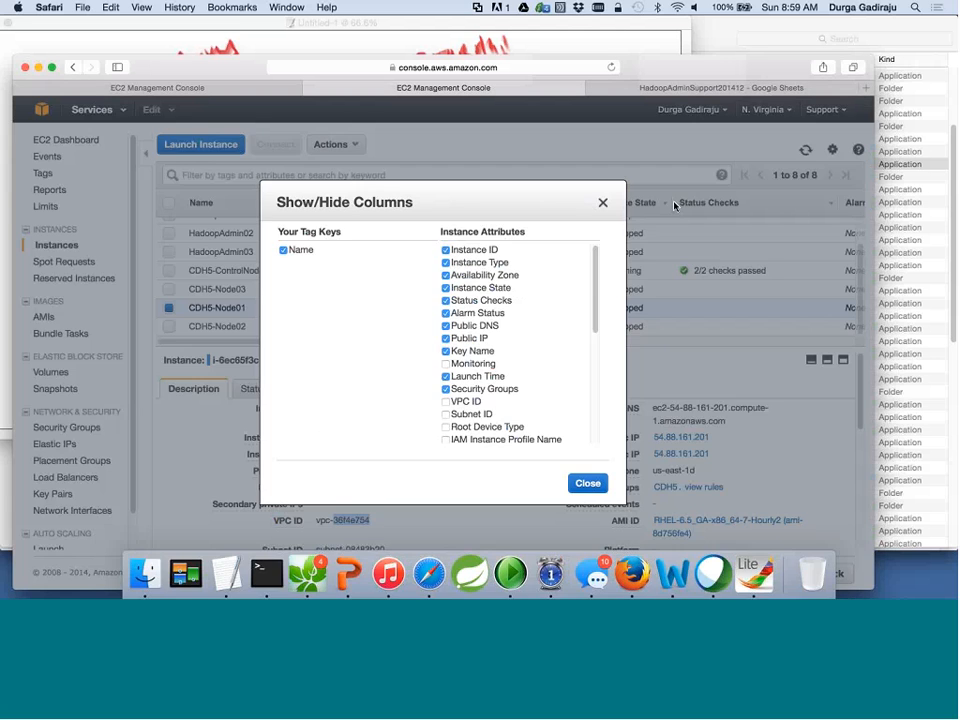
{"action": "left_click", "coordinate": [445, 402]}
{"action": "left_click", "coordinate": [588, 484]}
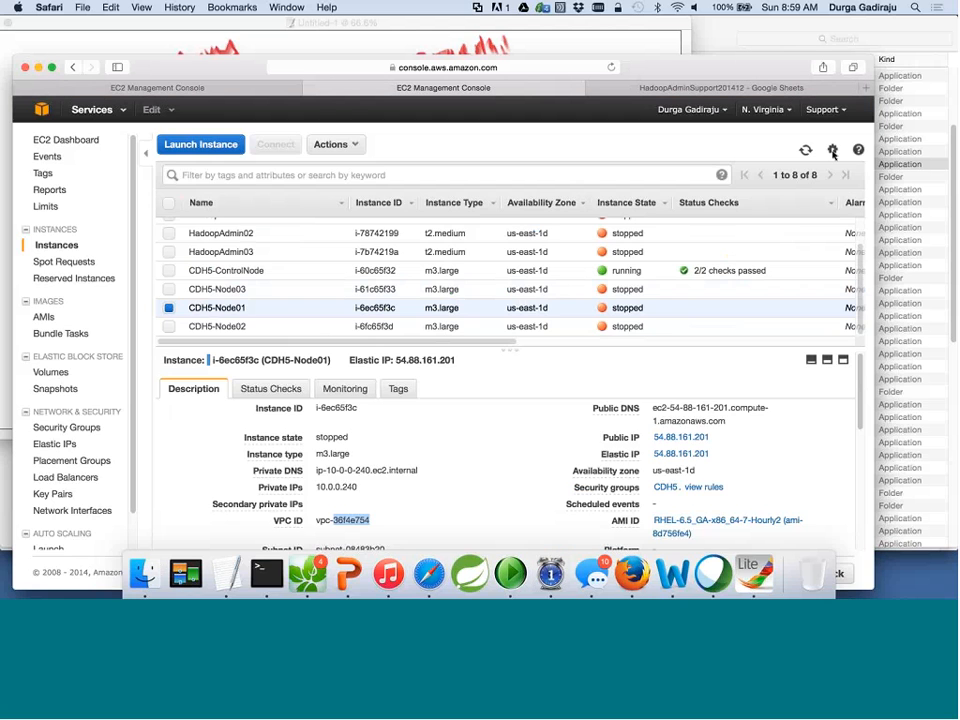
{"action": "left_click", "coordinate": [832, 150]}
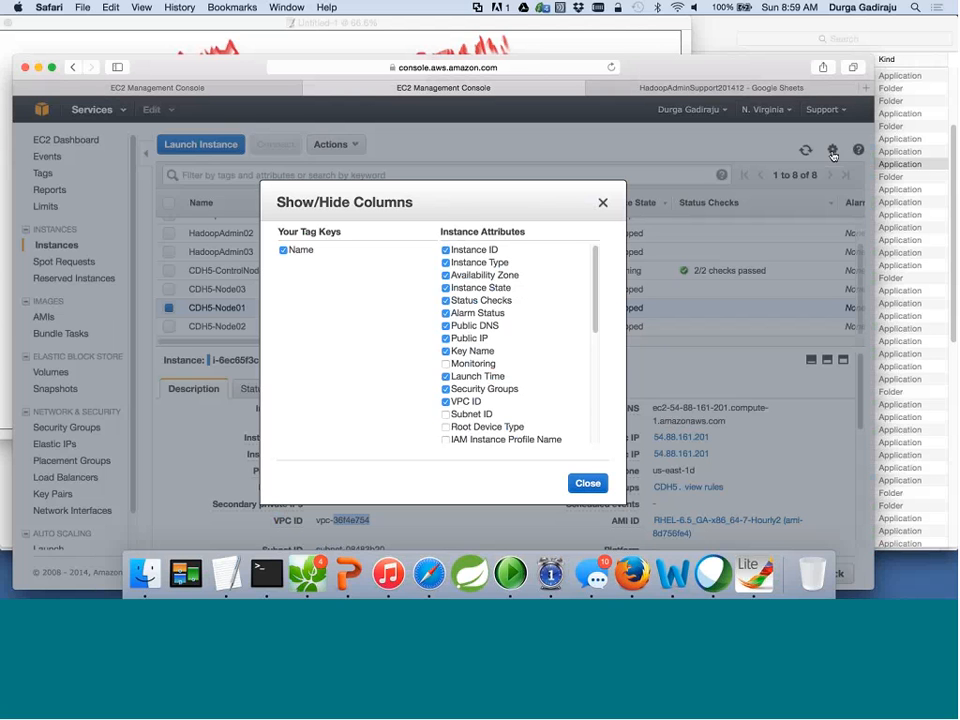
{"action": "left_click", "coordinate": [588, 482]}
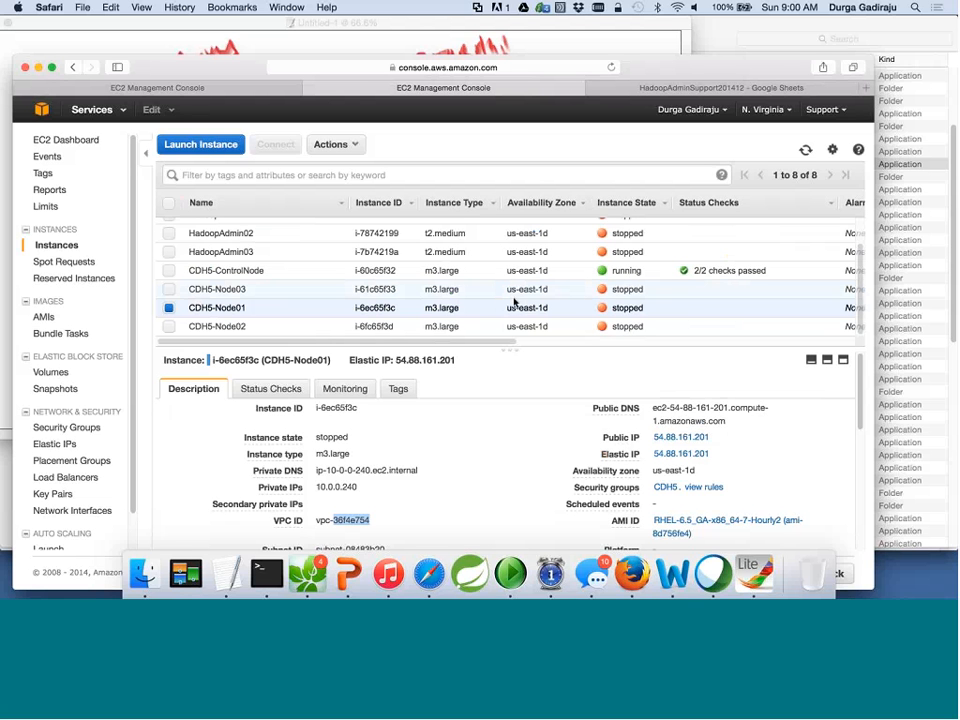
Select and copy the public DNS value in CDH5-Node01's Description tab.
{"action": "scroll", "coordinate": [505, 343], "scroll_direction": "right", "scroll_amount": 3}
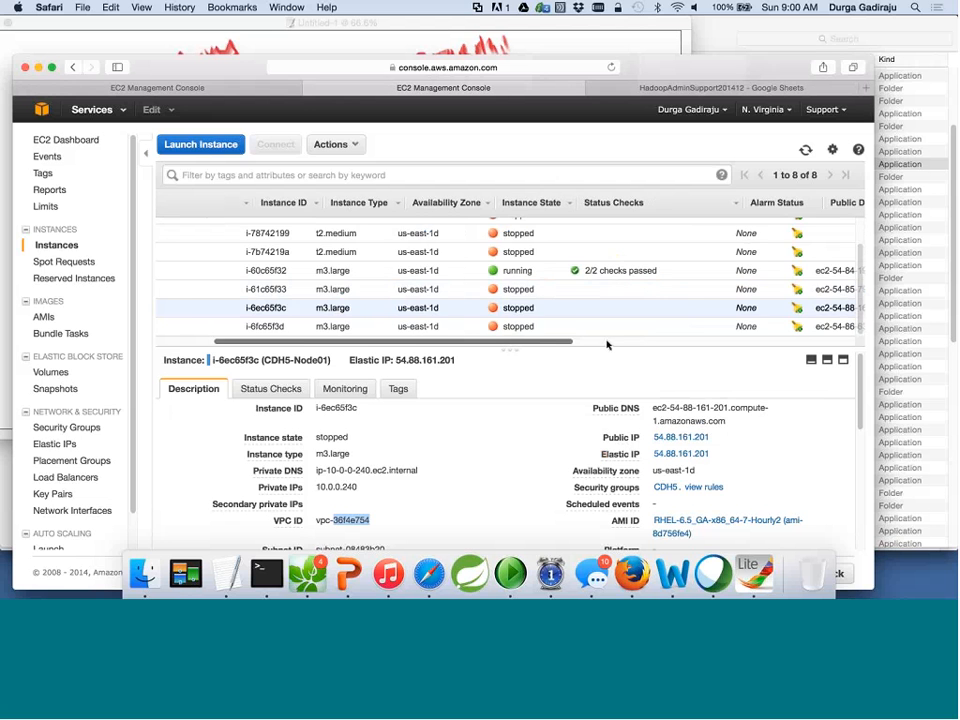
{"action": "left_click_drag", "start_coordinate": [607, 344], "coordinate": [855, 338]}
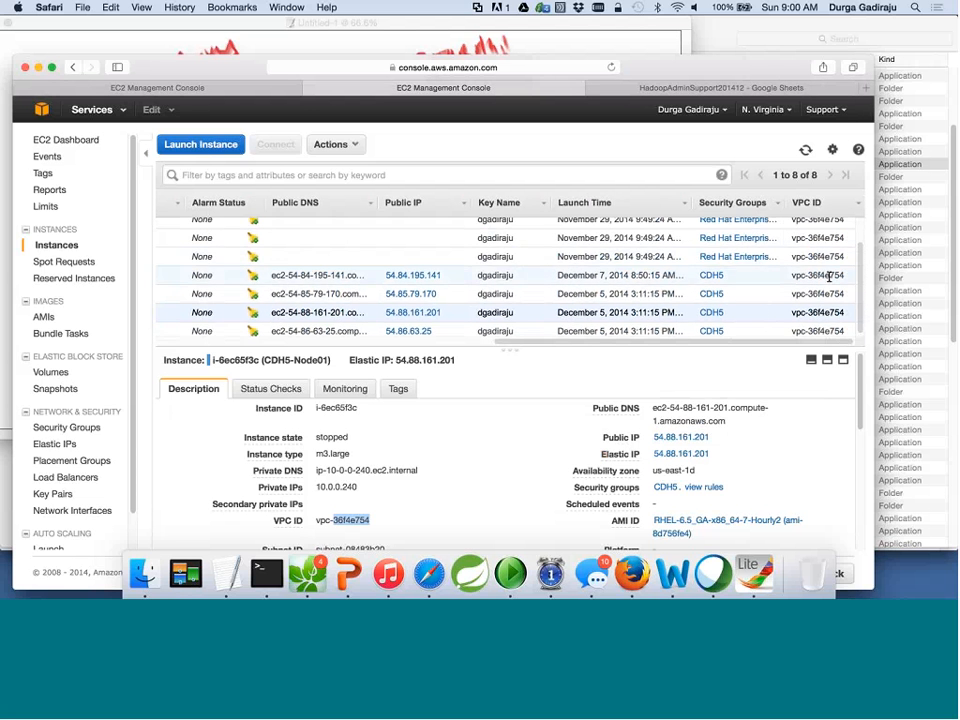
{"action": "scroll", "coordinate": [831, 275], "scroll_direction": "up", "scroll_amount": 2}
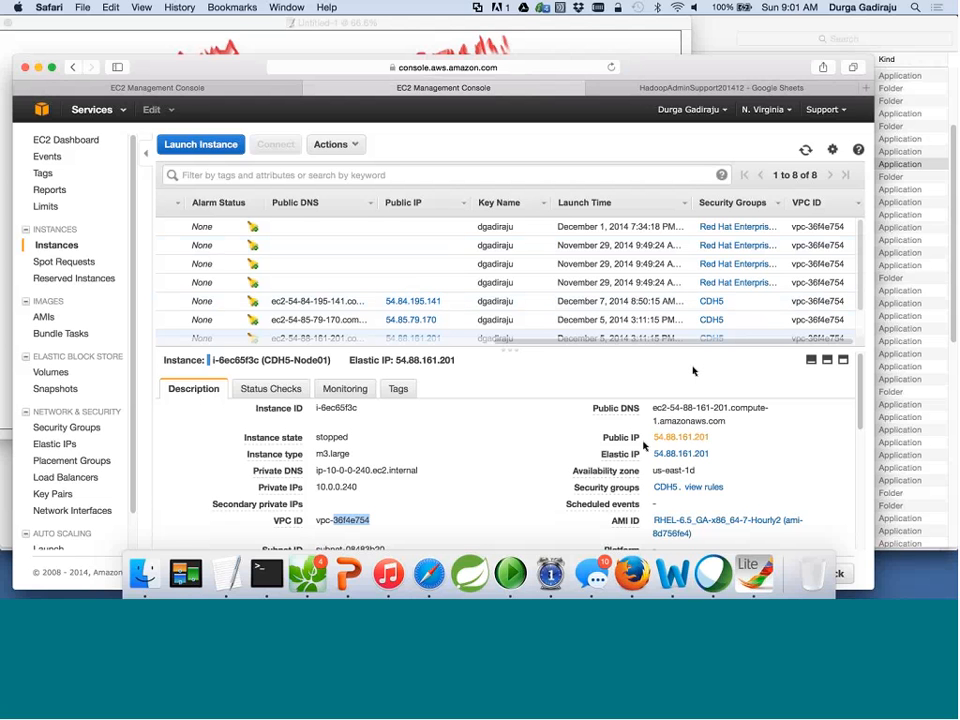
{"action": "left_click", "coordinate": [722, 421]}
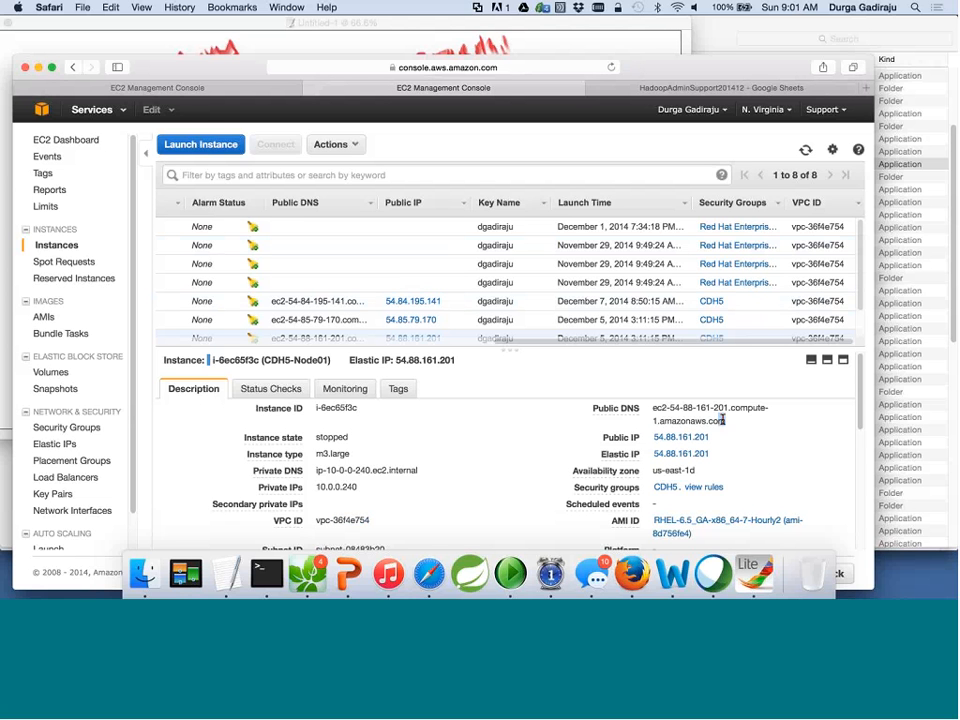
{"action": "left_click_drag", "start_coordinate": [722, 421], "coordinate": [652, 407]}
{"action": "key", "text": "super+c"}
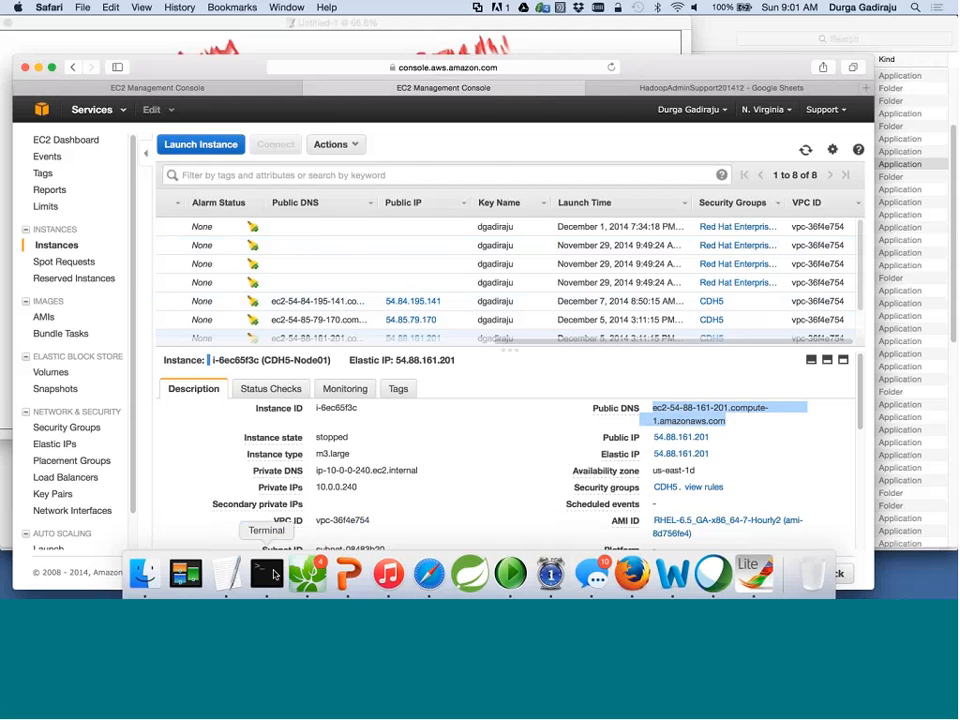
Bring Terminal forward with a larger window and bigger text.
{"action": "left_click", "coordinate": [267, 573]}
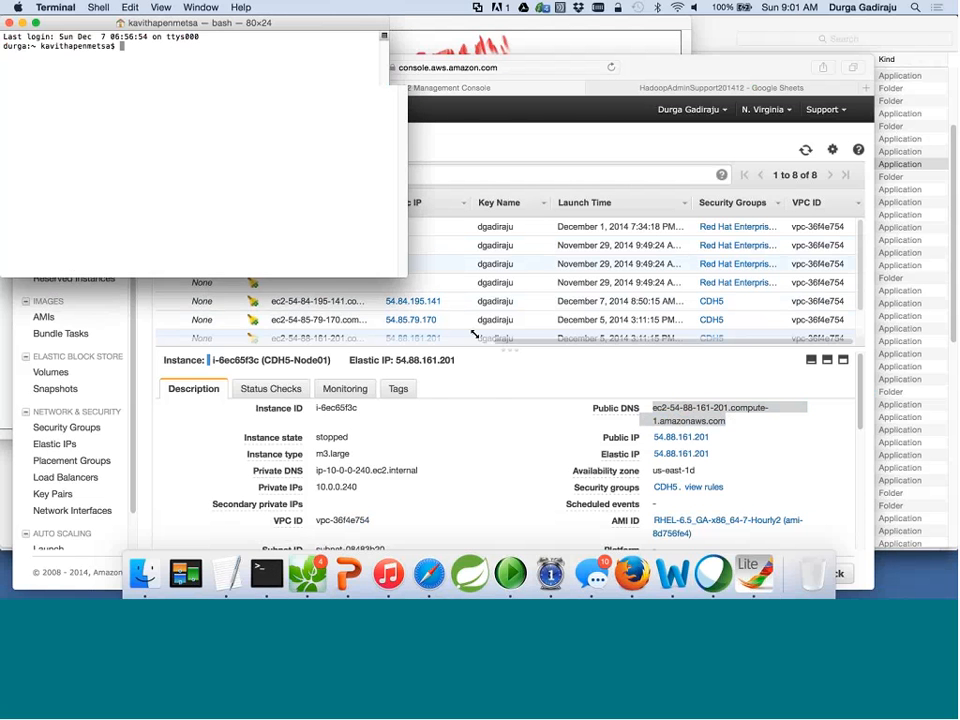
{"action": "left_click_drag", "start_coordinate": [474, 334], "coordinate": [474, 334]}
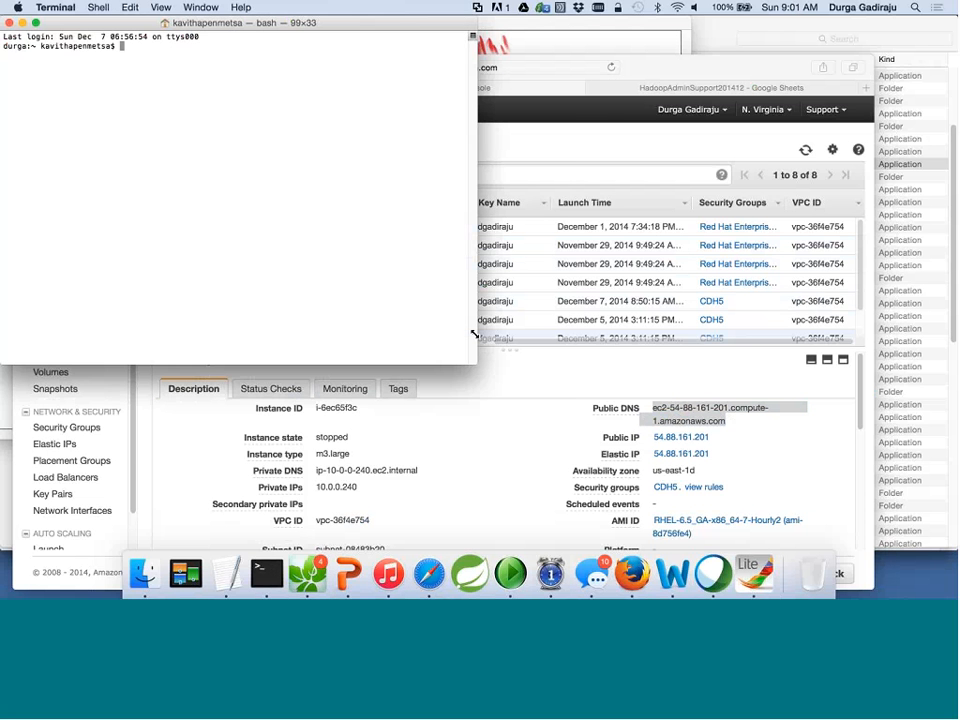
{"action": "key", "text": "super+plus"}
{"action": "key", "text": "super+plus"}
Run ssh -i with the ~/.ec2 key file to ec2-54-88-161-201.compute-1.amazonaws.com.
{"action": "type", "text": "ssh "}
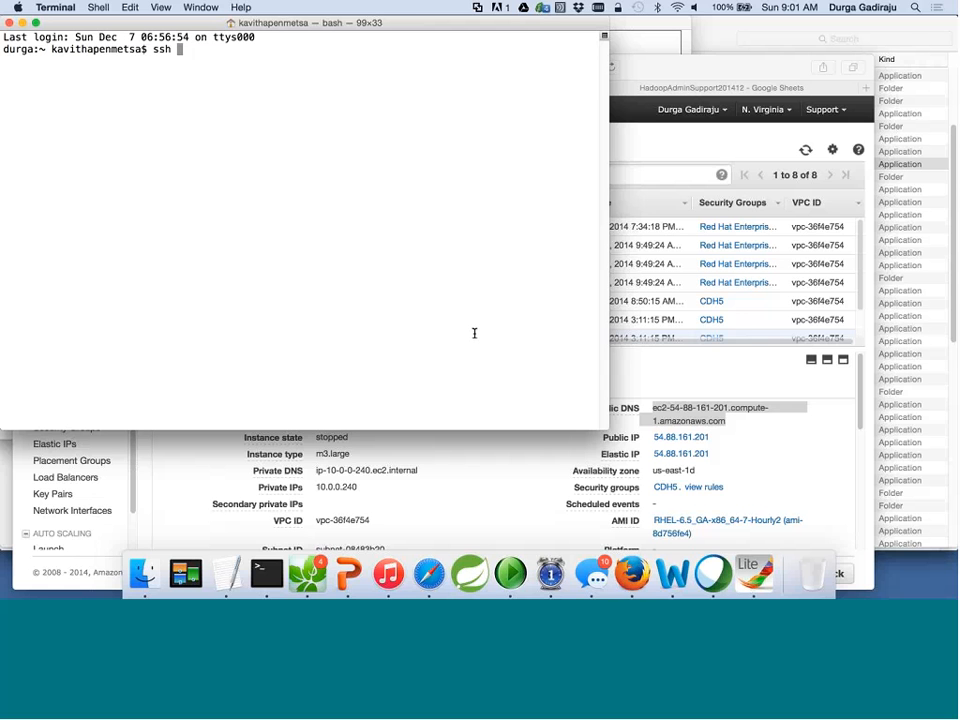
{"action": "type", "text": "-i ~/.ec2/"}
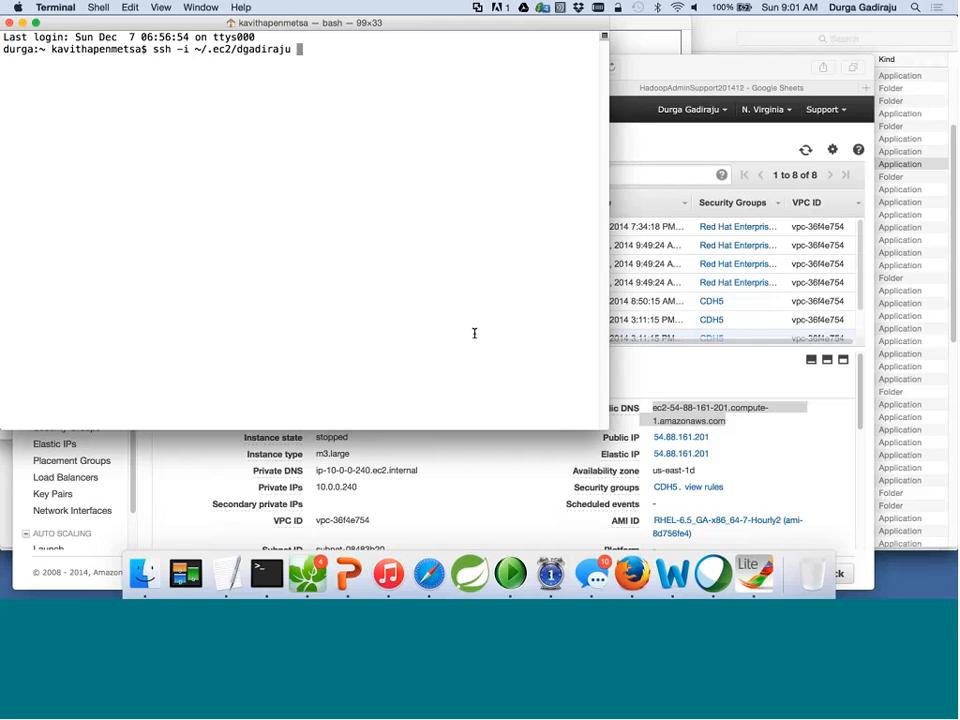
{"action": "key", "text": "super+v"}
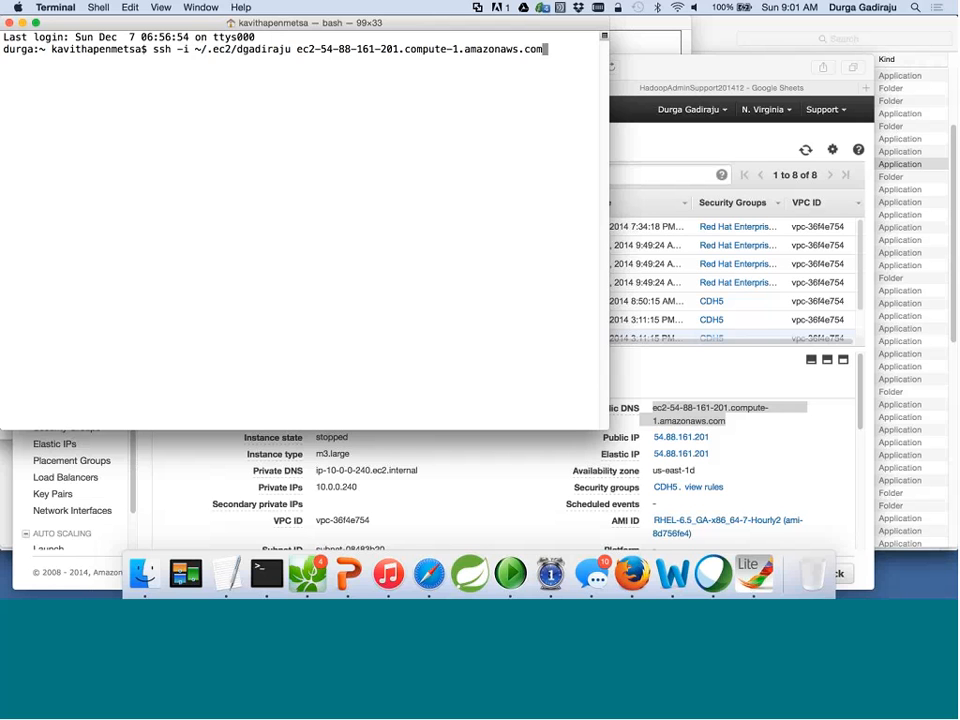
{"action": "key", "text": "super+plus"}
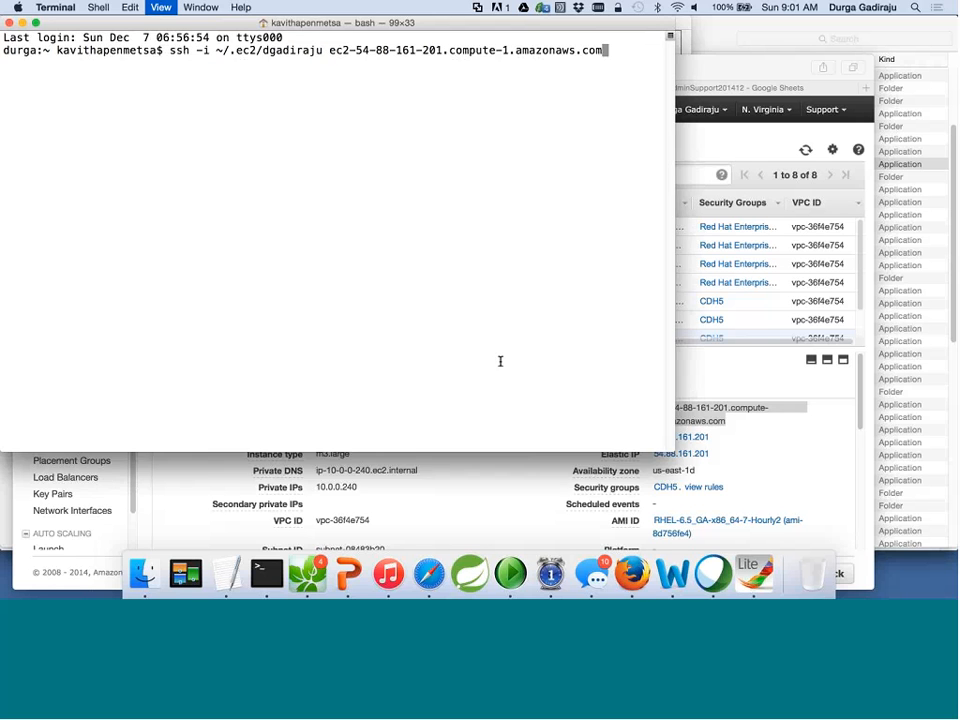
{"action": "key", "text": "Return"}
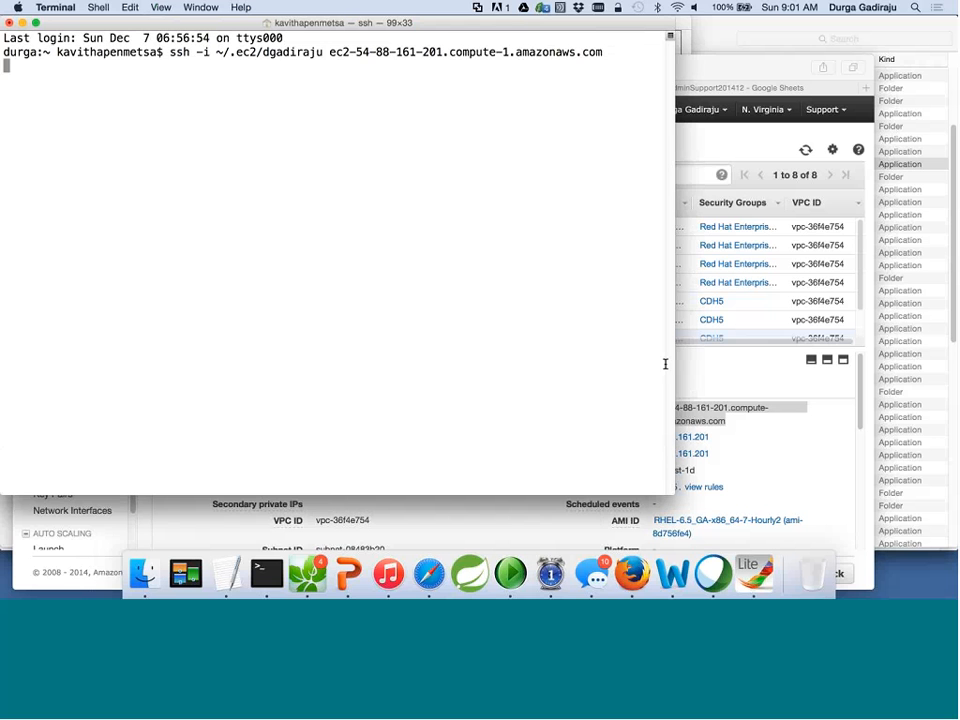
Select only CDH5-ControlNode and copy its DNS ec2-54-84-195-141.compute-1.amazonaws.com.
{"action": "left_click", "coordinate": [778, 322]}
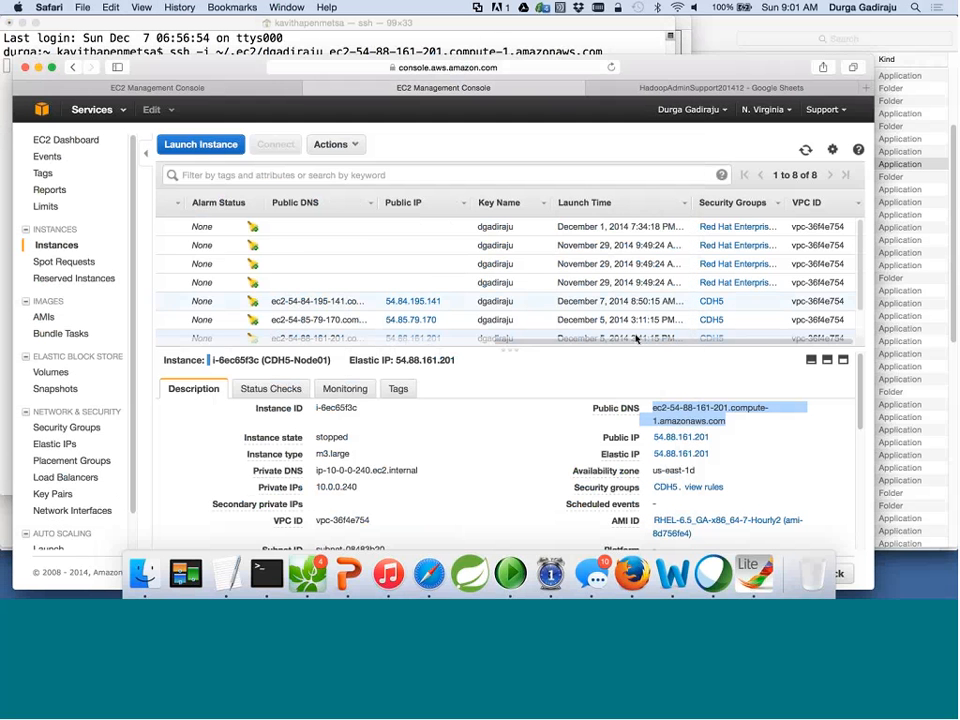
{"action": "scroll", "coordinate": [470, 320], "scroll_direction": "left", "scroll_amount": 5}
{"action": "scroll", "coordinate": [456, 319], "scroll_direction": "left", "scroll_amount": 5}
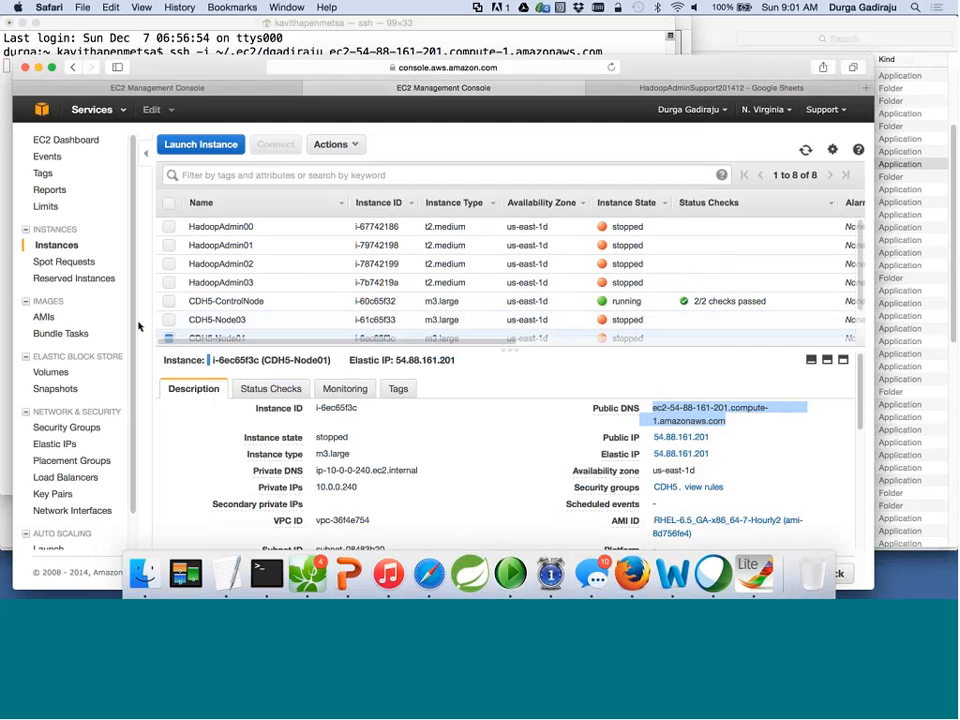
{"action": "left_click", "coordinate": [170, 301]}
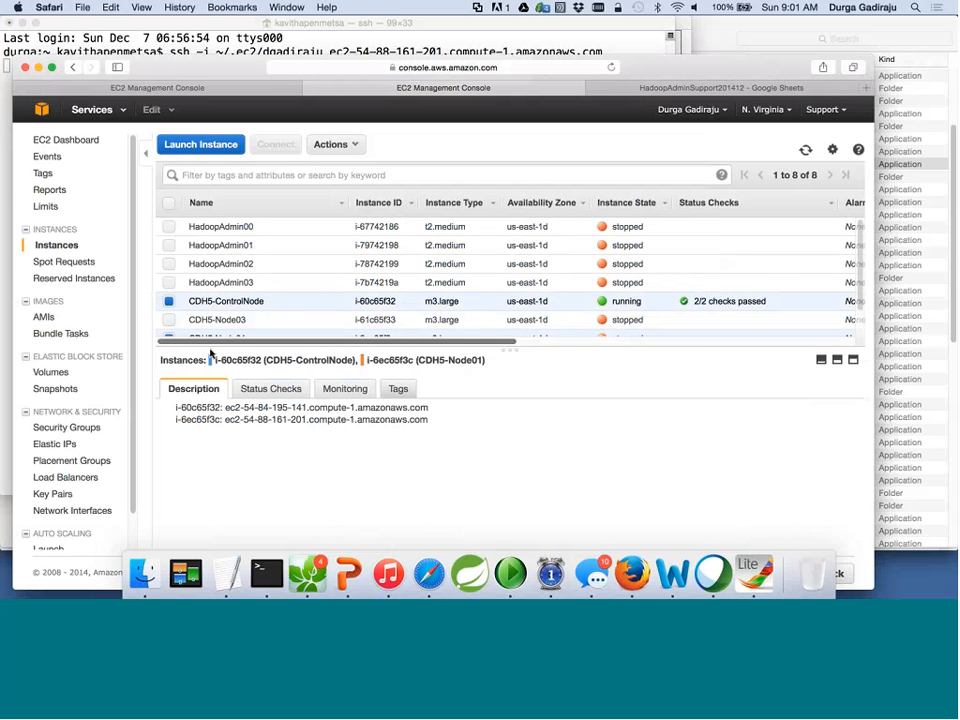
{"action": "scroll", "coordinate": [170, 330], "scroll_direction": "down", "scroll_amount": 3}
{"action": "left_click", "coordinate": [169, 308]}
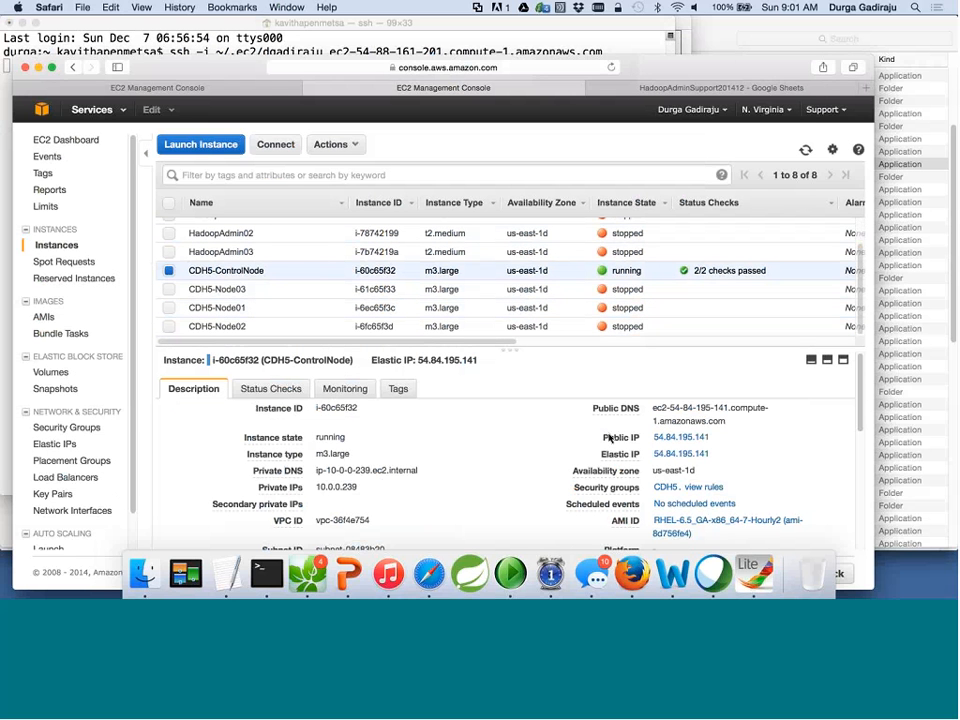
{"action": "left_click_drag", "start_coordinate": [728, 421], "coordinate": [654, 410]}
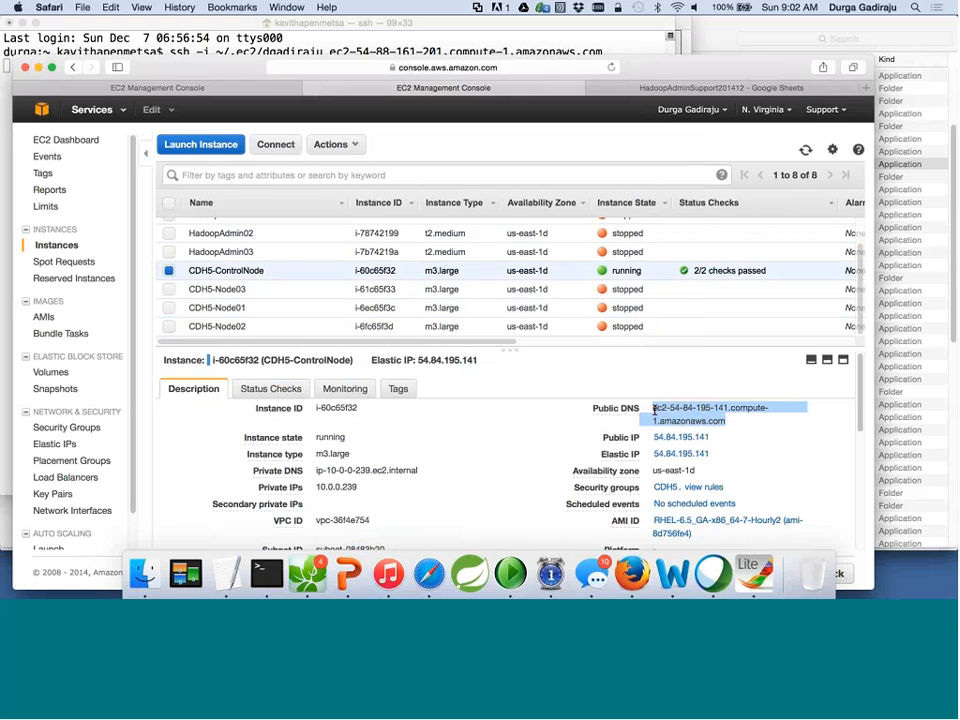
Abort the hanging Node01 ssh attempt and discard a mis-edited command line.
{"action": "key", "text": "super+Tab"}
{"action": "key", "text": "ctrl+c"}
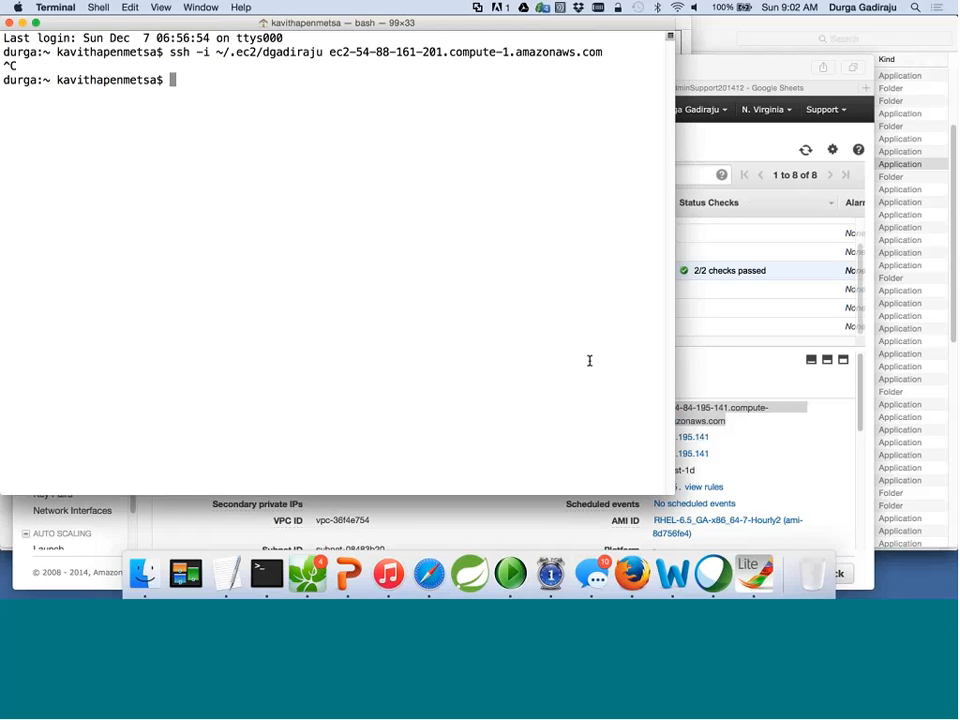
{"action": "key", "text": "Up"}
{"action": "key", "text": "BackSpace"}
{"action": "key", "text": "BackSpace"}
{"action": "key", "text": "BackSpace"}
{"action": "key", "text": "BackSpace"}
{"action": "key", "text": "BackSpace"}
{"action": "key", "text": "BackSpace"}
{"action": "key", "text": "BackSpace"}
{"action": "key", "text": "BackSpace"}
{"action": "key", "text": "BackSpace"}
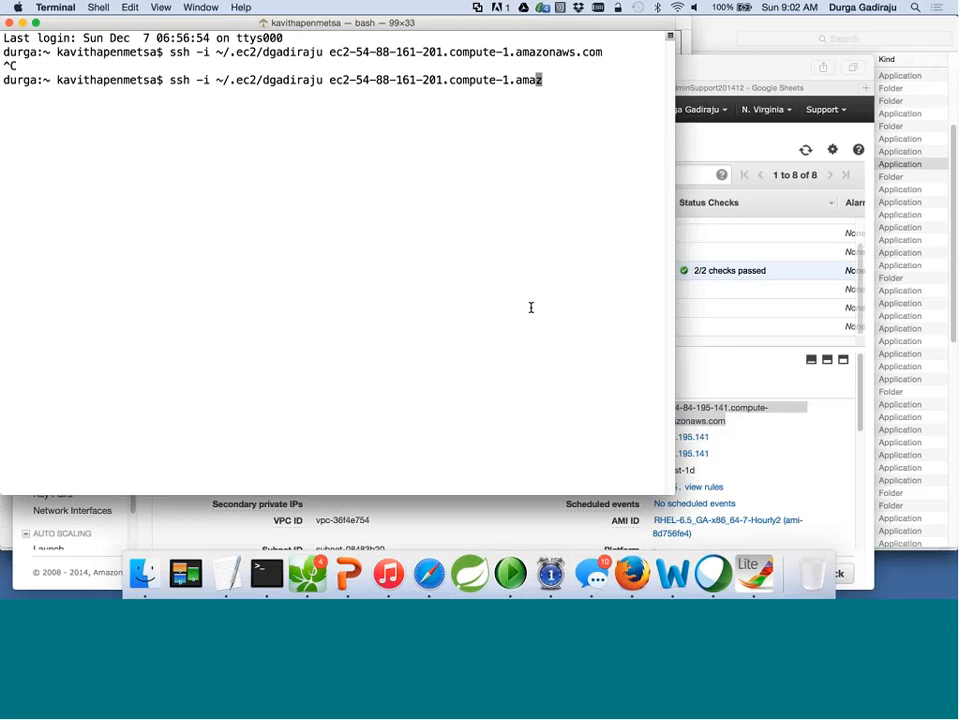
{"action": "key", "text": "BackSpace"}
{"action": "key", "text": "BackSpace"}
{"action": "key", "text": "BackSpace"}
{"action": "key", "text": "BackSpace"}
{"action": "key", "text": "BackSpace"}
{"action": "key", "text": "BackSpace"}
{"action": "key", "text": "BackSpace"}
{"action": "key", "text": "BackSpace"}
{"action": "key", "text": "BackSpace"}
{"action": "key", "text": "BackSpace"}
{"action": "key", "text": "BackSpace"}
{"action": "key", "text": "BackSpace"}
{"action": "key", "text": "BackSpace"}
{"action": "key", "text": "BackSpace"}
{"action": "key", "text": "BackSpace"}
{"action": "key", "text": "BackSpace"}
{"action": "key", "text": "BackSpace"}
{"action": "key", "text": "BackSpace"}
{"action": "key", "text": "BackSpace"}
{"action": "key", "text": "BackSpace"}
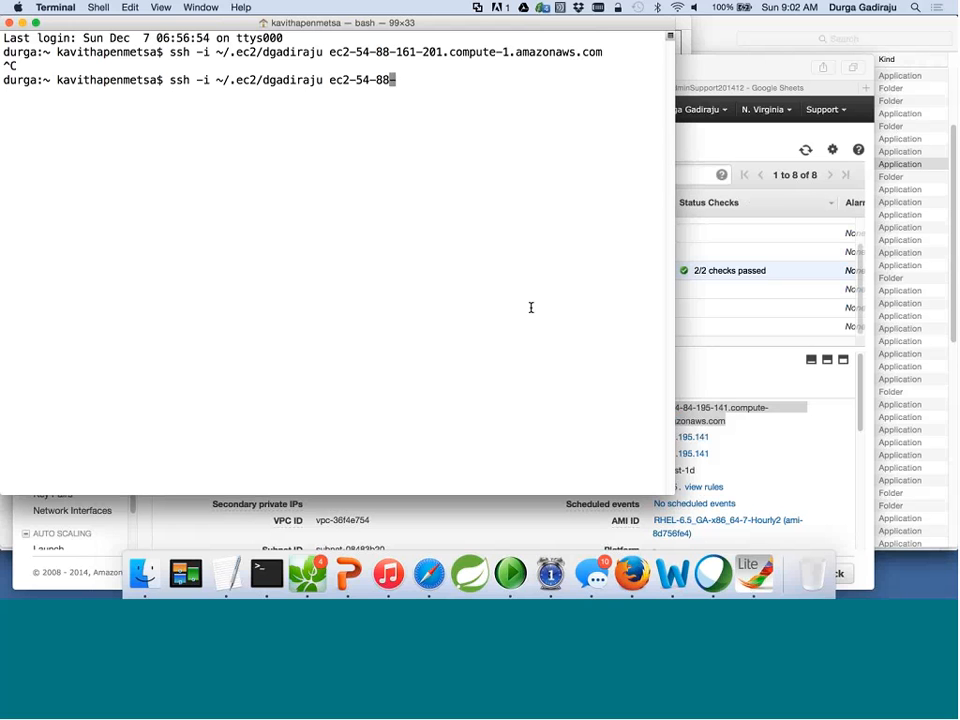
{"action": "key", "text": "BackSpace"}
{"action": "key", "text": "BackSpace"}
{"action": "key", "text": "BackSpace"}
{"action": "key", "text": "BackSpace"}
{"action": "key", "text": "BackSpace"}
{"action": "key", "text": "BackSpace"}
{"action": "key", "text": "super+v"}
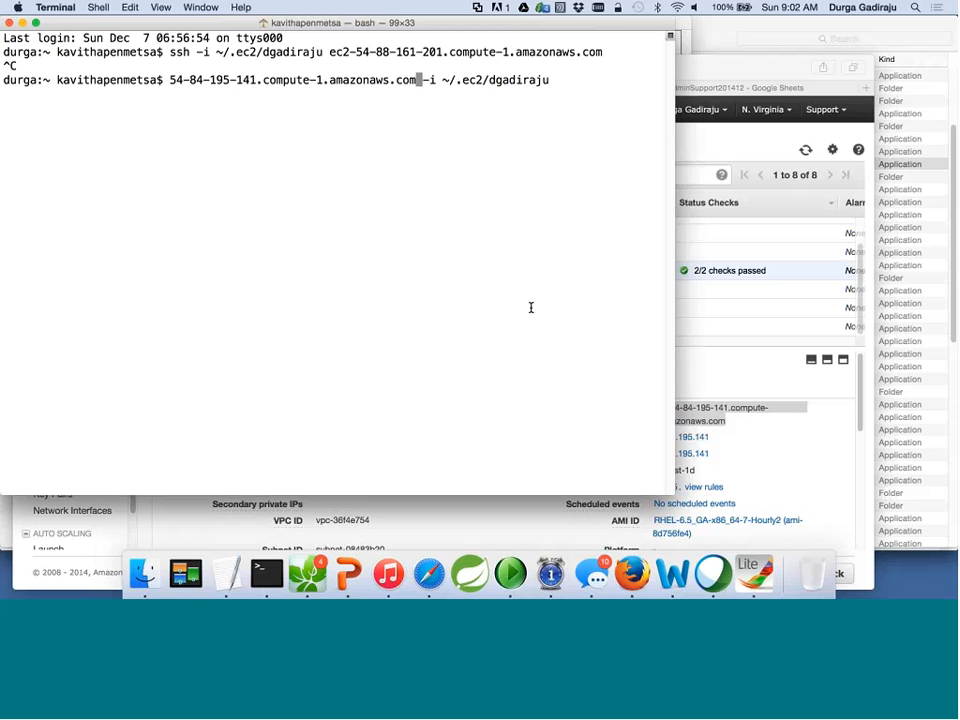
{"action": "key", "text": "ctrl+c"}
{"action": "key", "text": "Escape"}
{"action": "key", "text": "k"}
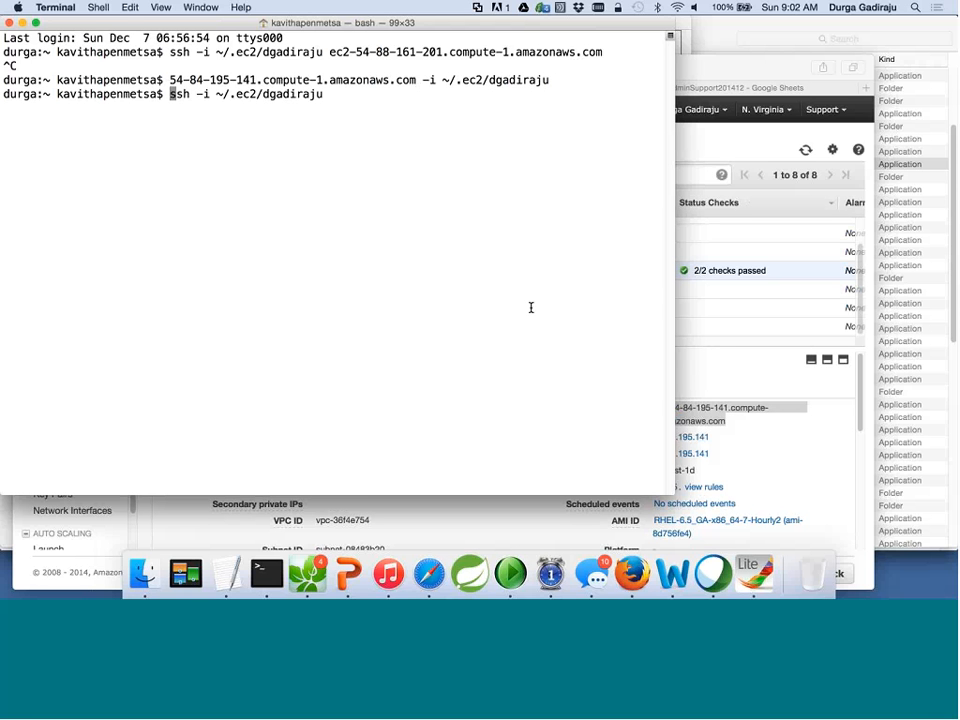
{"action": "key", "text": "A"}
{"action": "key", "text": "super+v"}
{"action": "key", "text": "Return"}
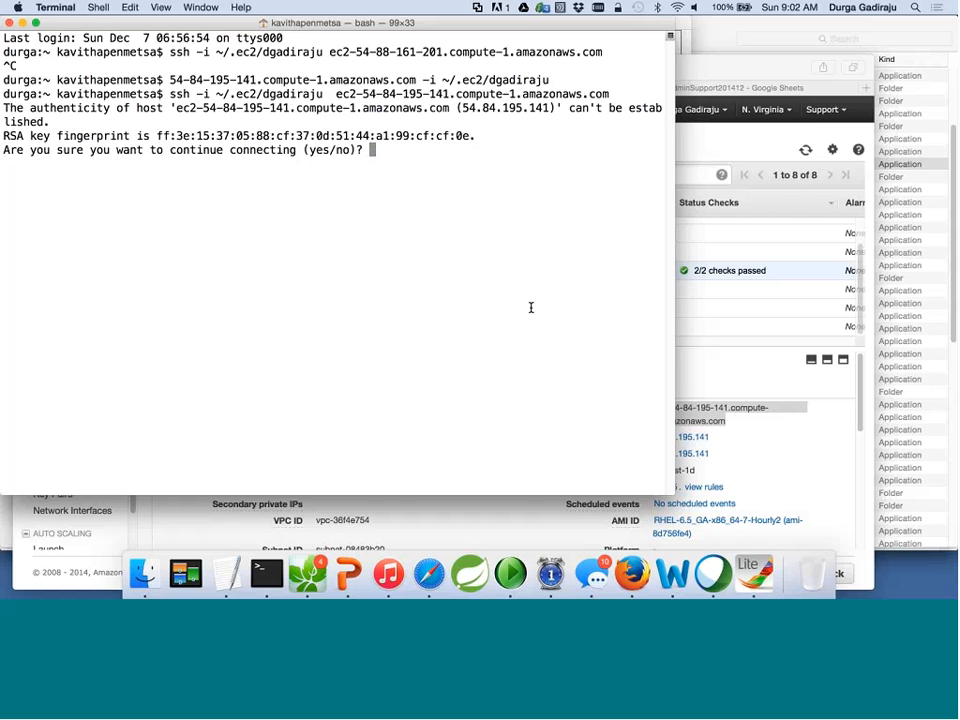
{"action": "type", "text": "yes"}
{"action": "key", "text": "Return"}
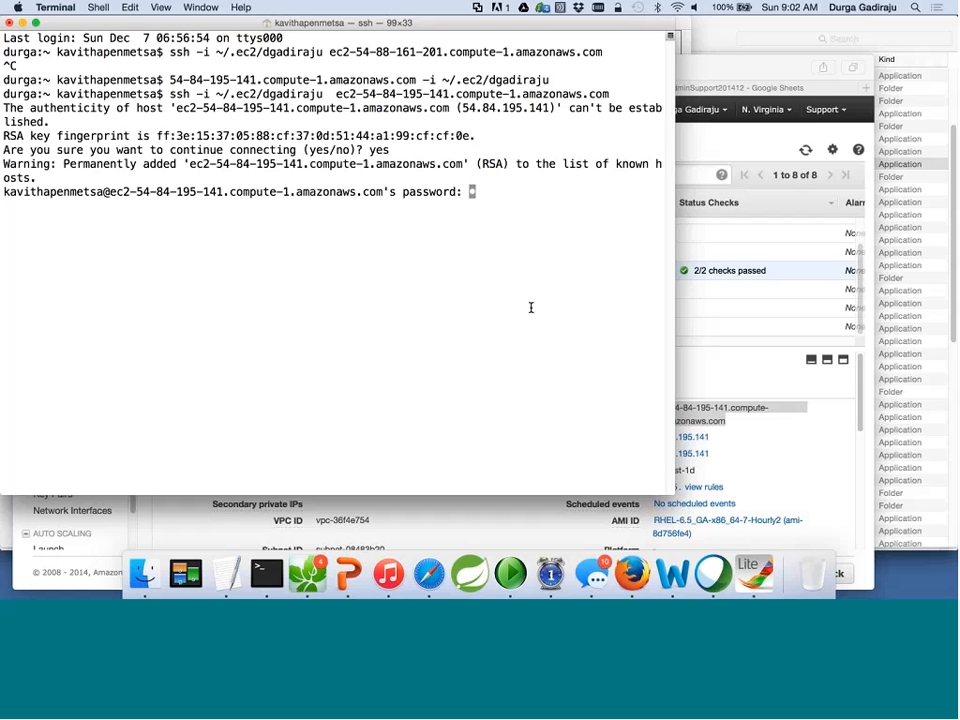
{"action": "key", "text": "Return"}
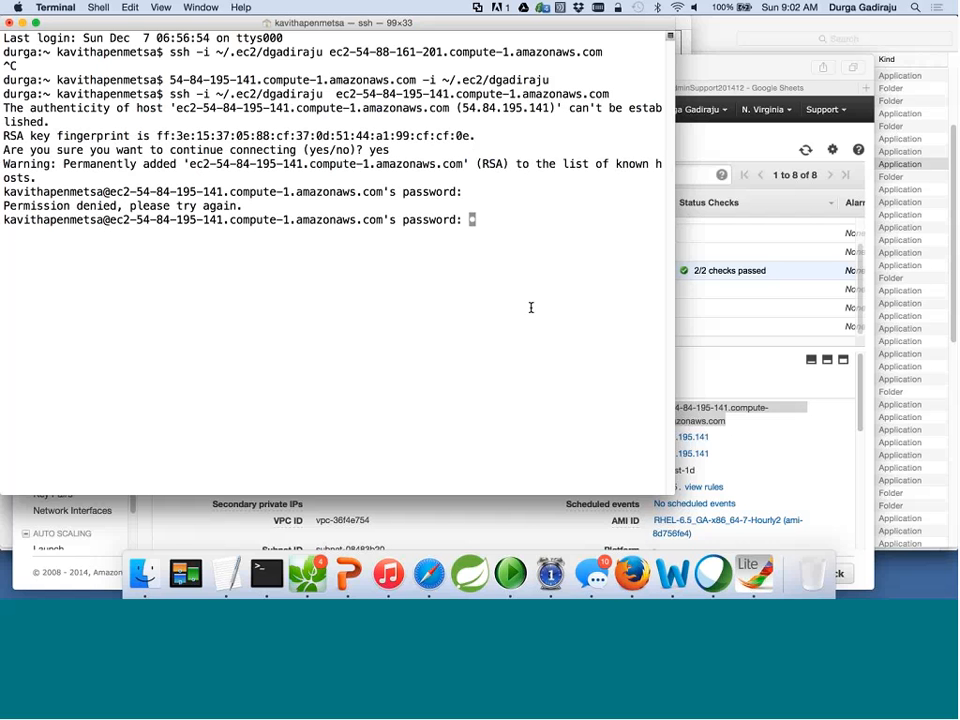
{"action": "key", "text": "Return"}
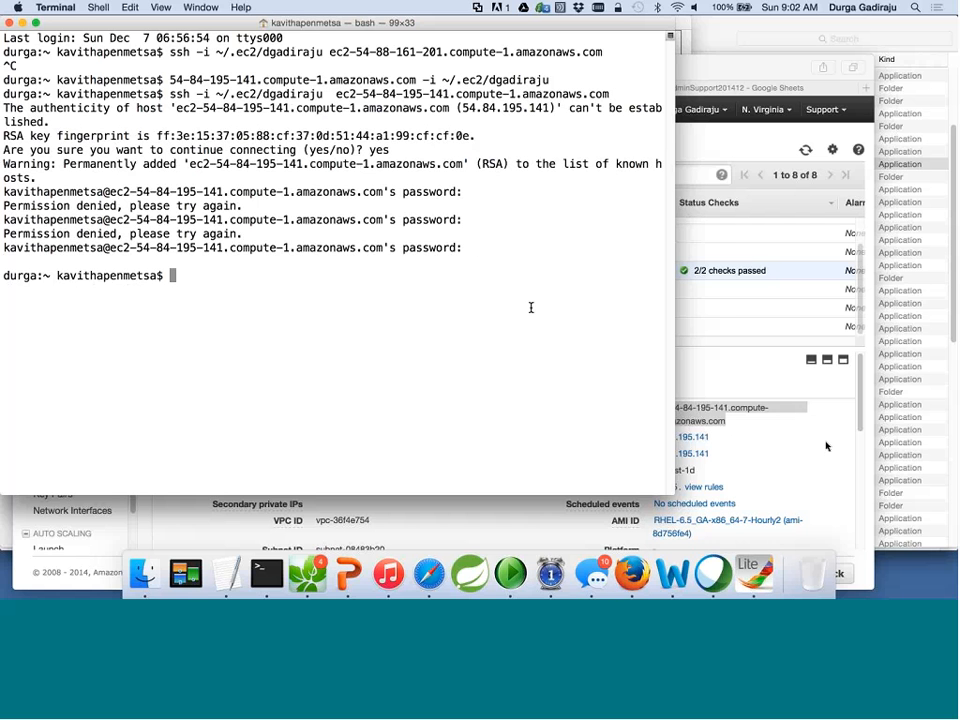
Check the EC2 console's instance details, then return to Terminal.
{"action": "left_click", "coordinate": [700, 347]}
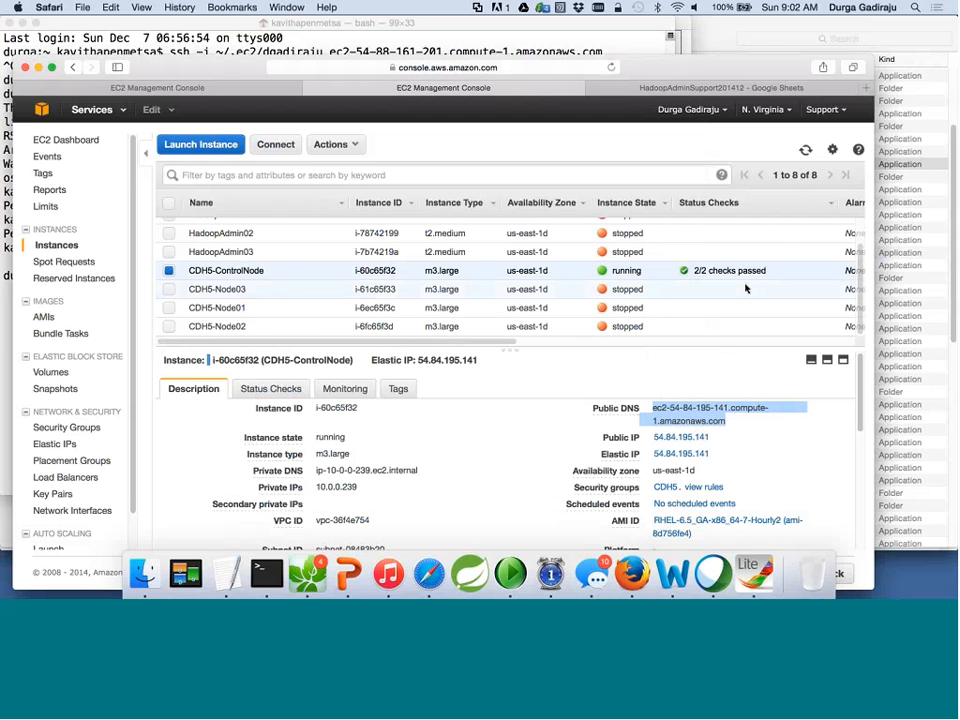
{"action": "scroll", "coordinate": [745, 288], "scroll_direction": "right", "scroll_amount": 5}
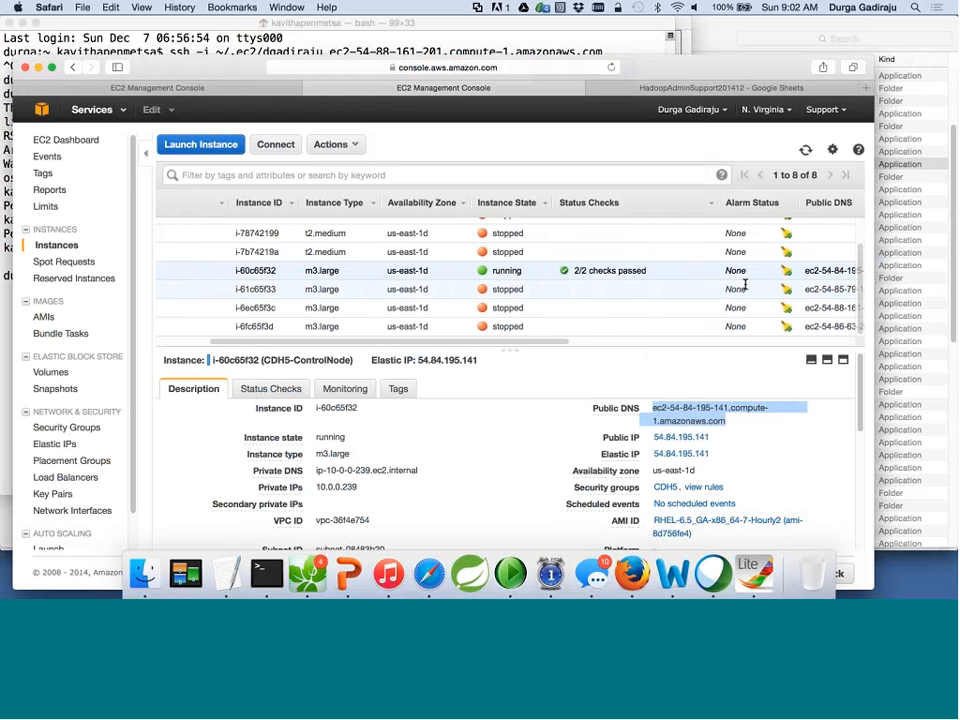
{"action": "key", "text": "super+Tab"}
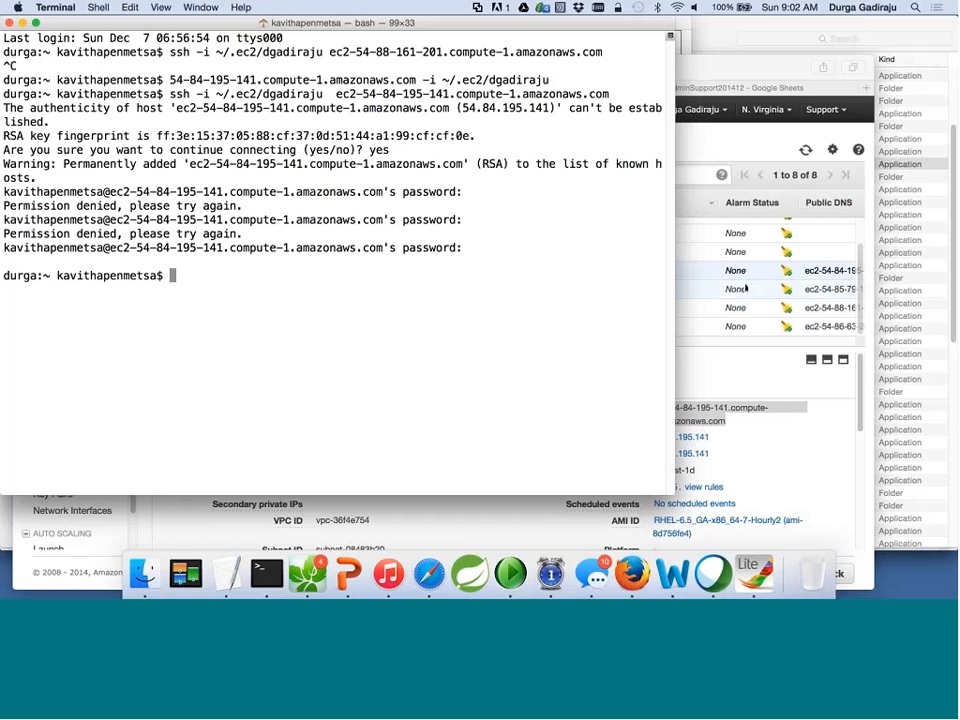
Log into aws.cdh5.controlnode via the recalled /control ssh command, then exit it.
{"action": "type", "text": "/control"}
{"action": "key", "text": "Return"}
{"action": "key", "text": "Return"}
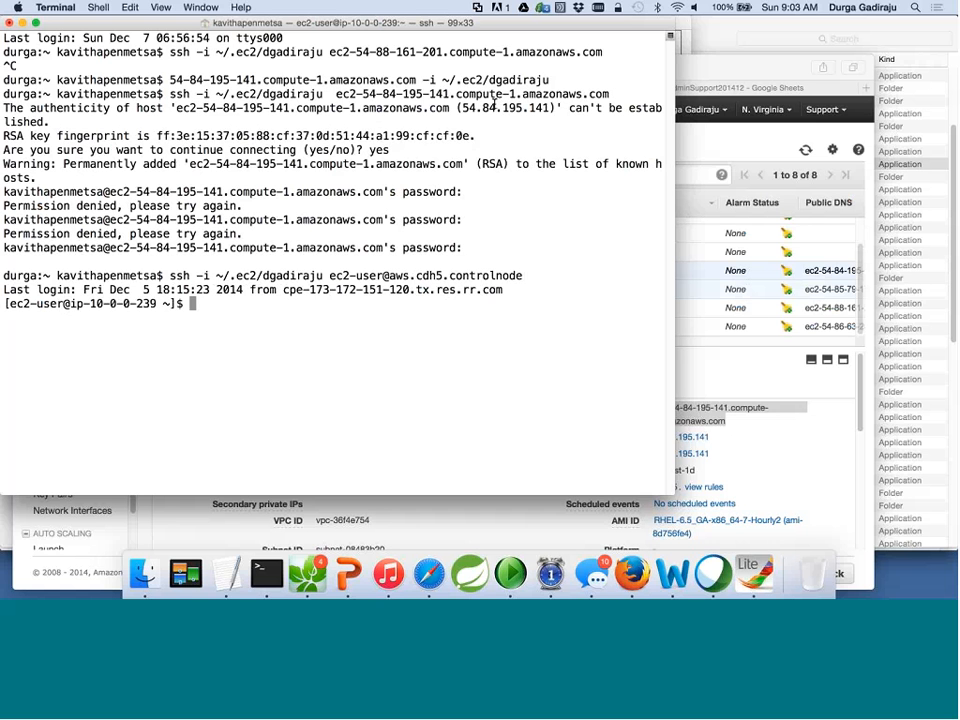
{"action": "type", "text": "se"}
{"action": "type", "text": "it"}
{"action": "key", "text": "Return"}
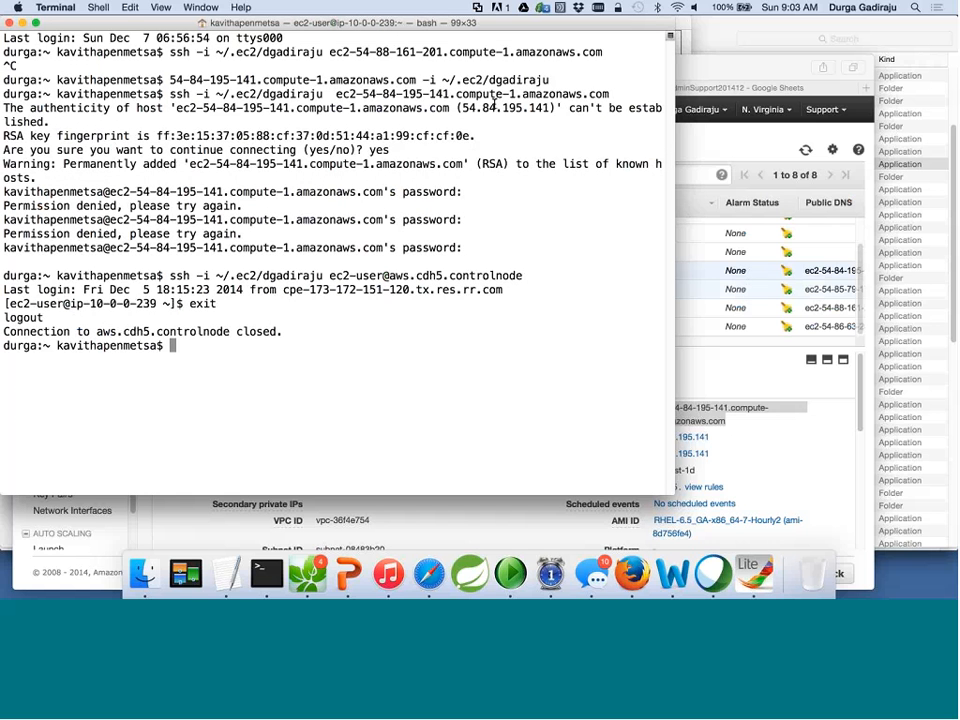
{"action": "key", "text": "Escape"}
{"action": "key", "text": "k"}
{"action": "key", "text": "k"}
{"action": "key", "text": "w"}
{"action": "key", "text": "w"}
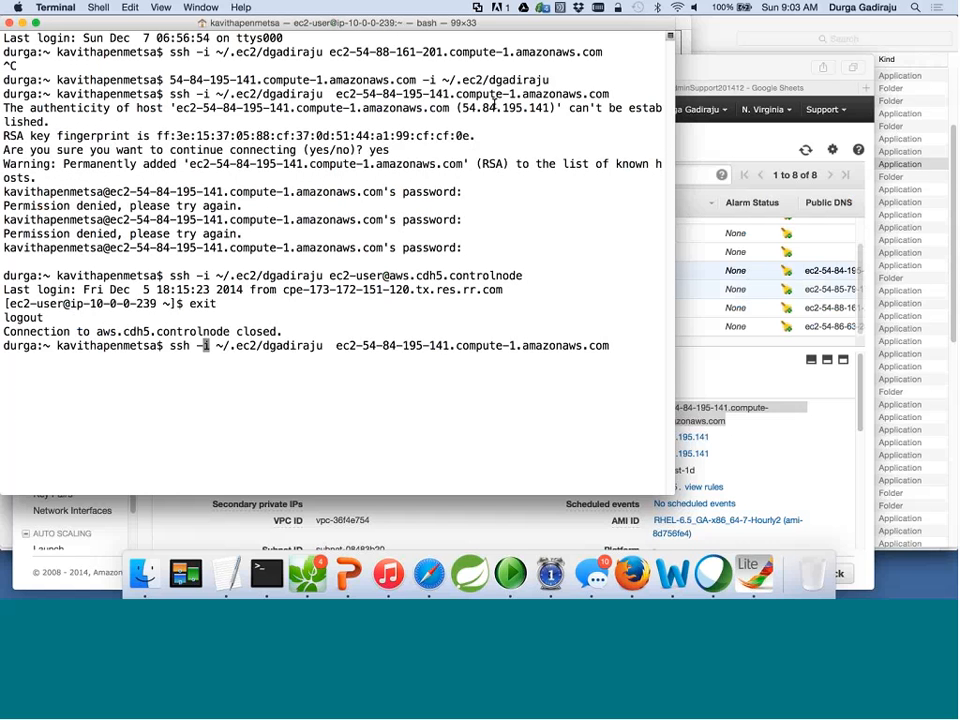
{"action": "key", "text": "w"}
{"action": "key", "text": "w"}
{"action": "key", "text": "w"}
{"action": "key", "text": "w"}
{"action": "key", "text": "w"}
{"action": "key", "text": "w"}
{"action": "type", "text": "biec2-u"}
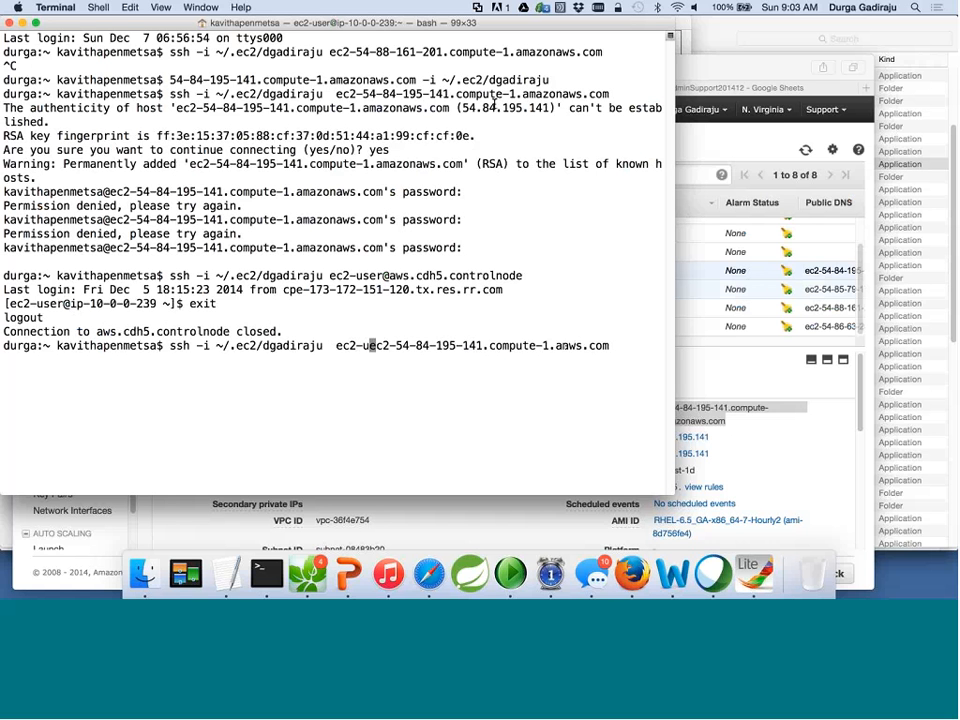
{"action": "type", "text": "ser@"}
{"action": "key", "text": "Return"}
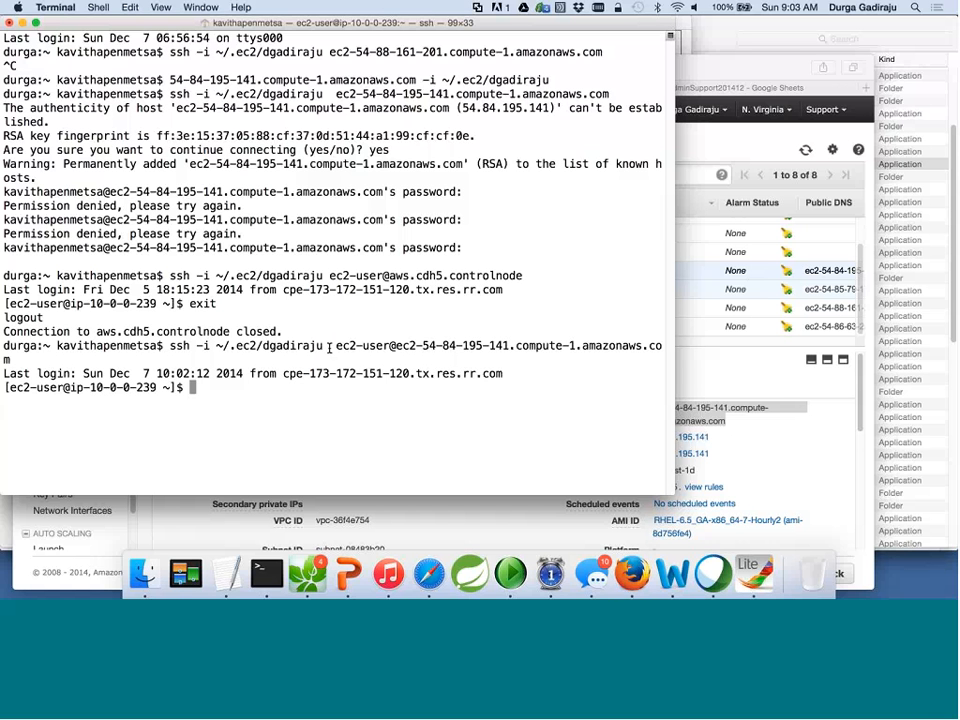
{"action": "left_click_drag", "start_coordinate": [329, 346], "coordinate": [228, 345]}
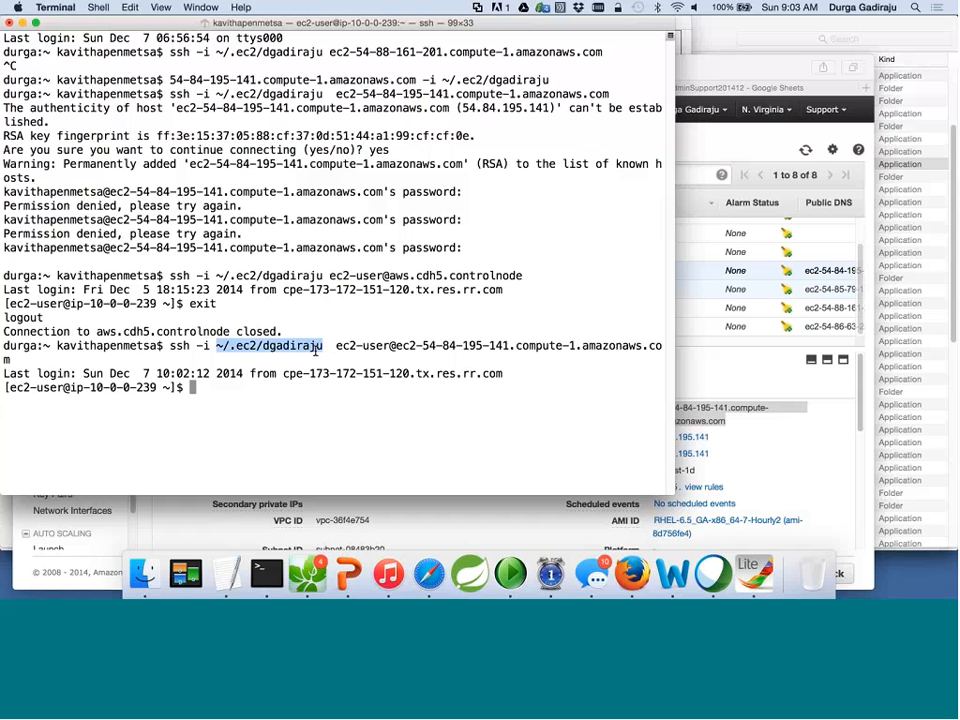
Log out of the ec2-user session with exit.
{"action": "type", "text": "exit"}
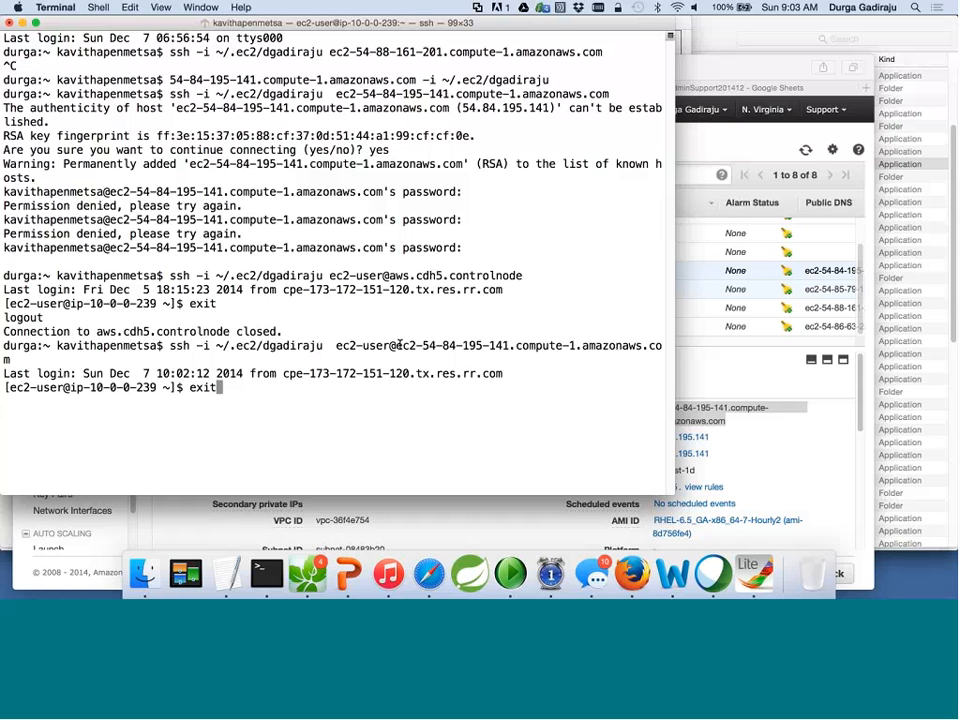
{"action": "key", "text": "Return"}
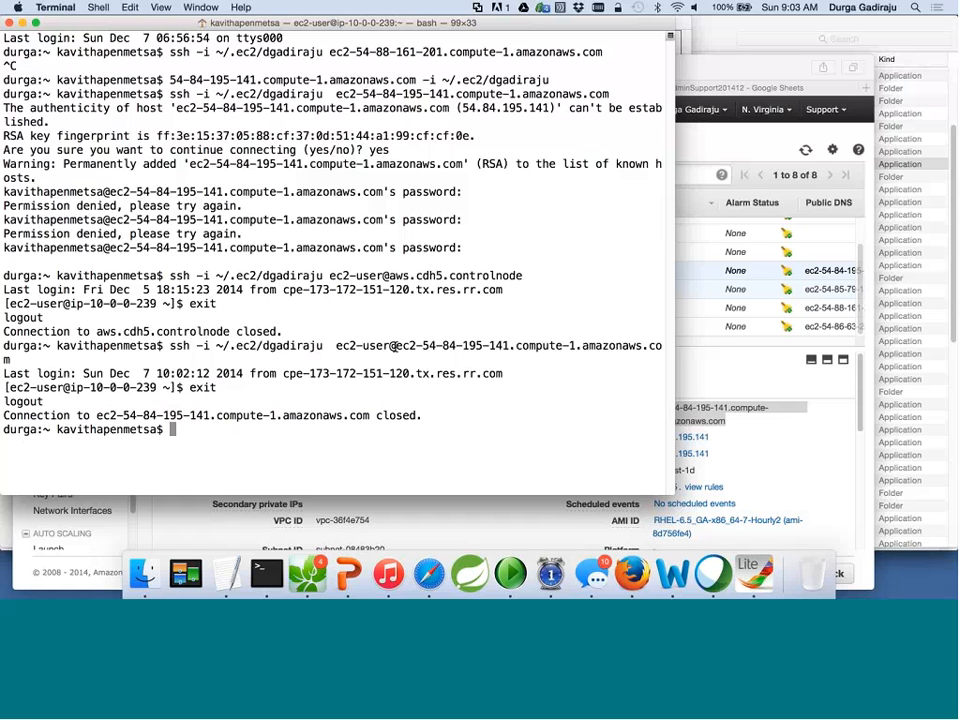
{"action": "left_click_drag", "start_coordinate": [393, 346], "coordinate": [470, 346]}
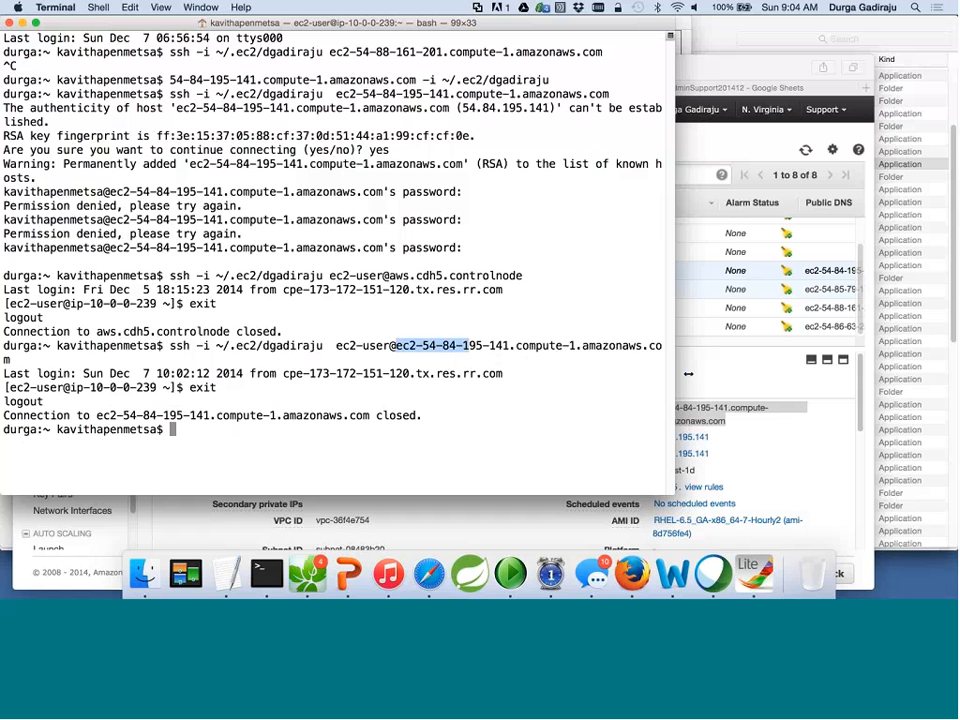
{"action": "left_click", "coordinate": [688, 373]}
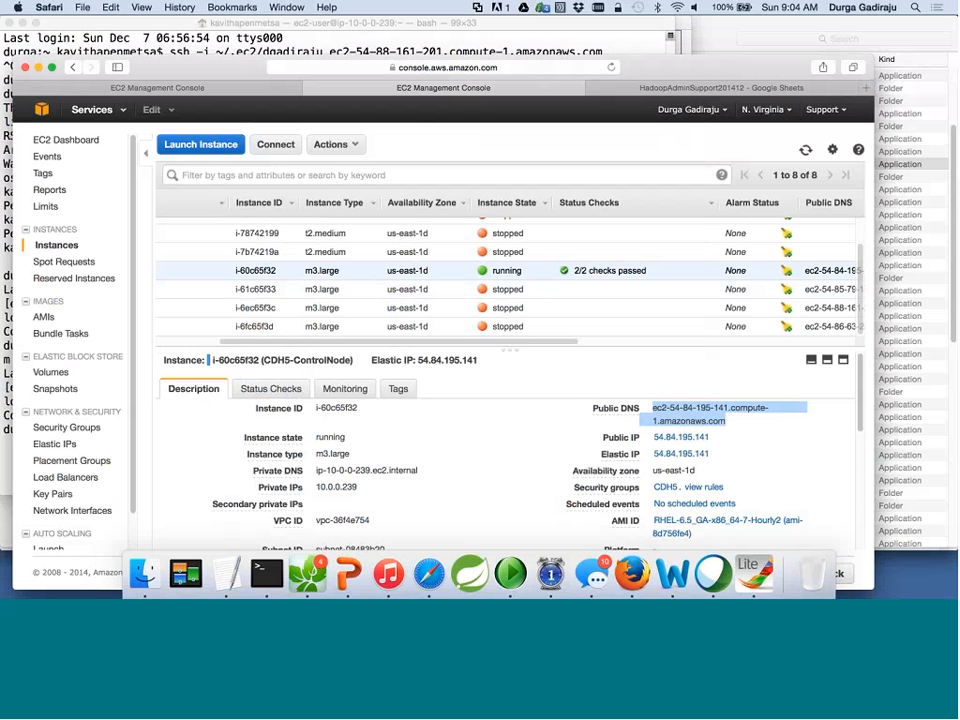
Scroll through CDH5-ControlNode's Description tab to review its public DNS and Elastic IP 54.84.195.141.
{"action": "scroll", "coordinate": [245, 378], "scroll_direction": "down", "scroll_amount": 3}
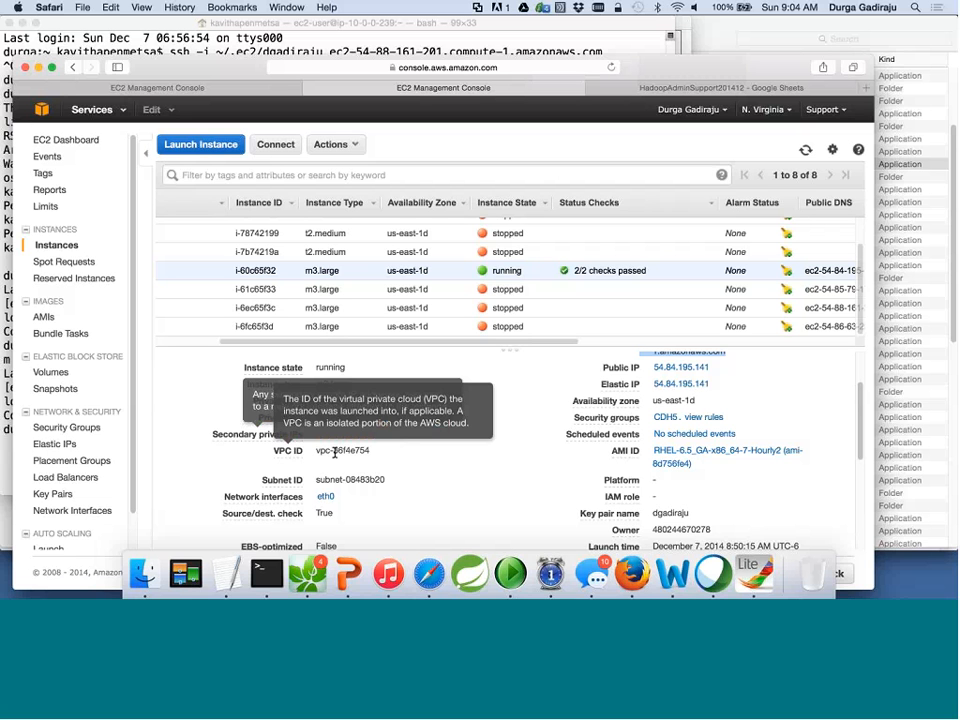
{"action": "scroll", "coordinate": [396, 454], "scroll_direction": "up", "scroll_amount": 3}
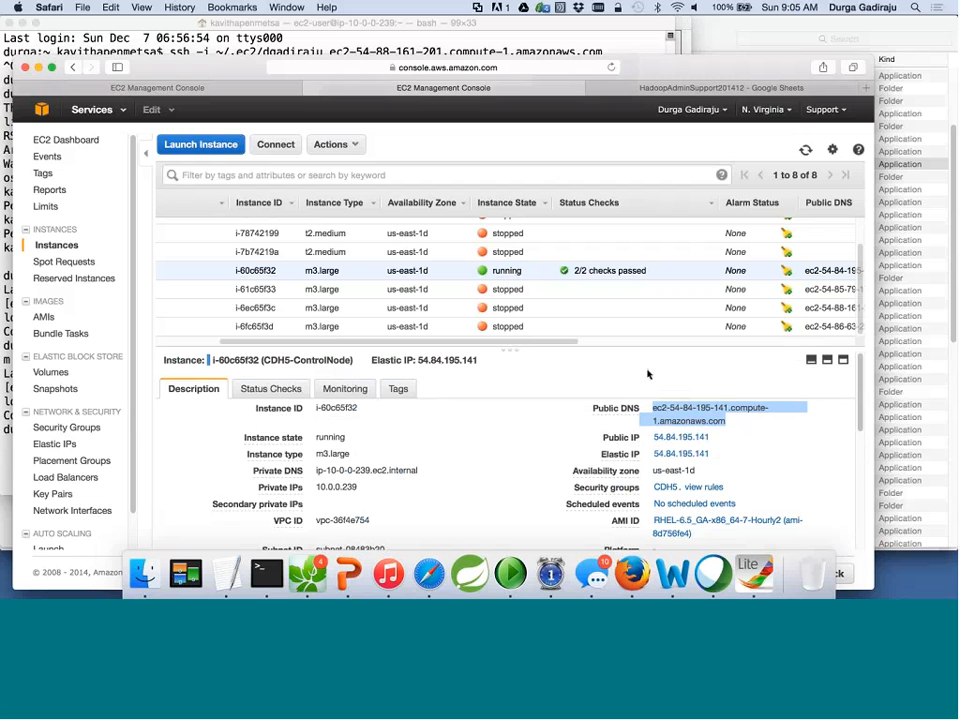
{"action": "scroll", "coordinate": [92, 343], "scroll_direction": "down", "scroll_amount": 2}
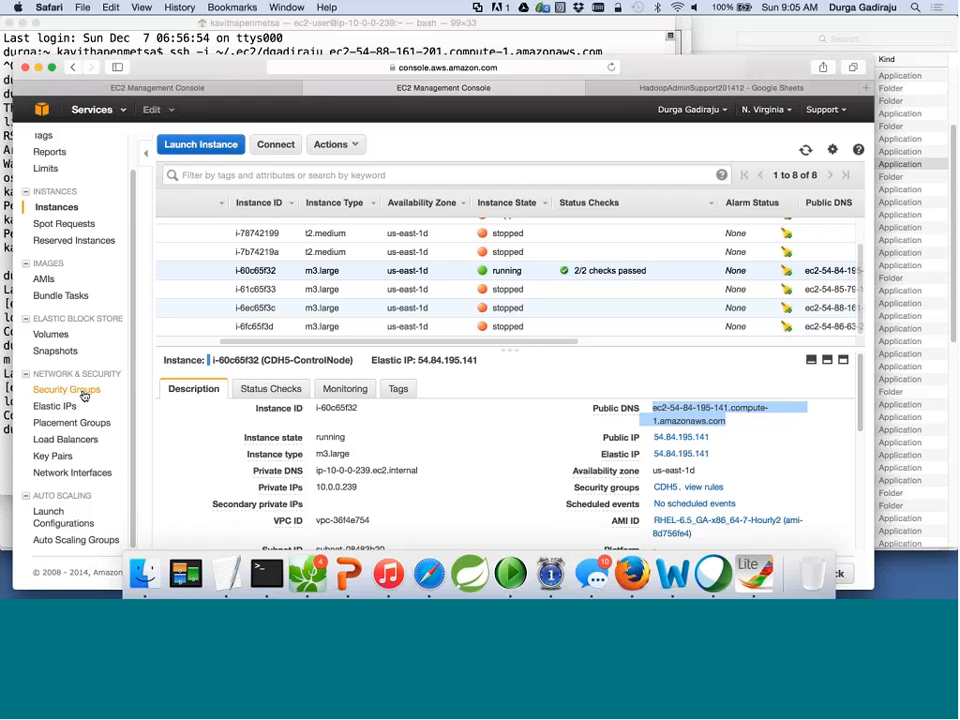
Open Elastic IPs, try associating 54.86.249.69, review the instance choices, then cancel.
{"action": "left_click", "coordinate": [61, 408]}
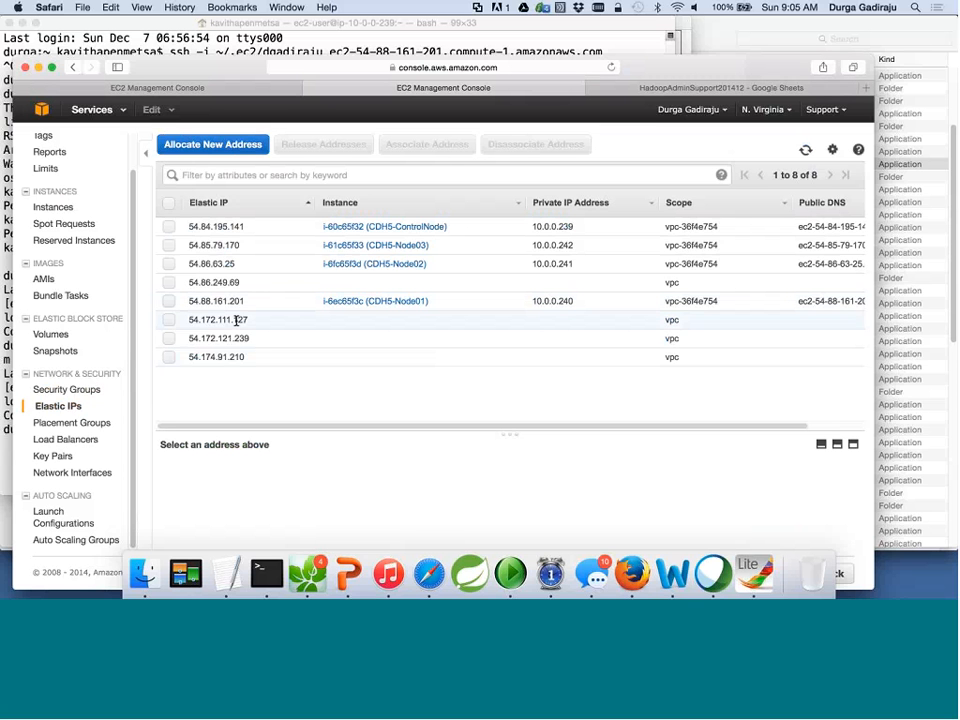
{"action": "left_click", "coordinate": [169, 283]}
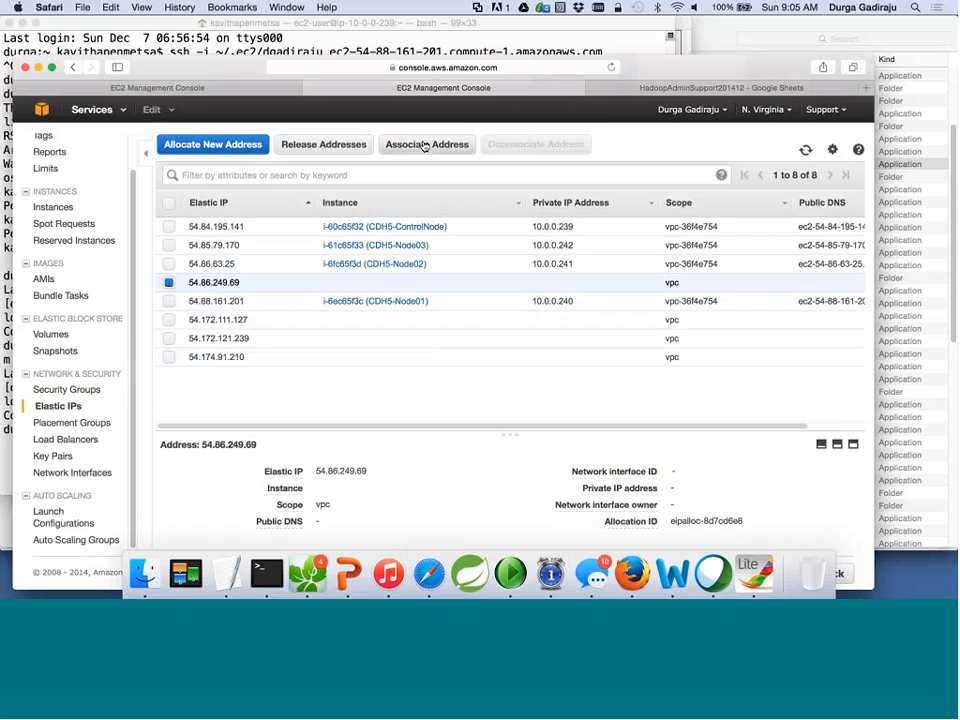
{"action": "left_click", "coordinate": [424, 145]}
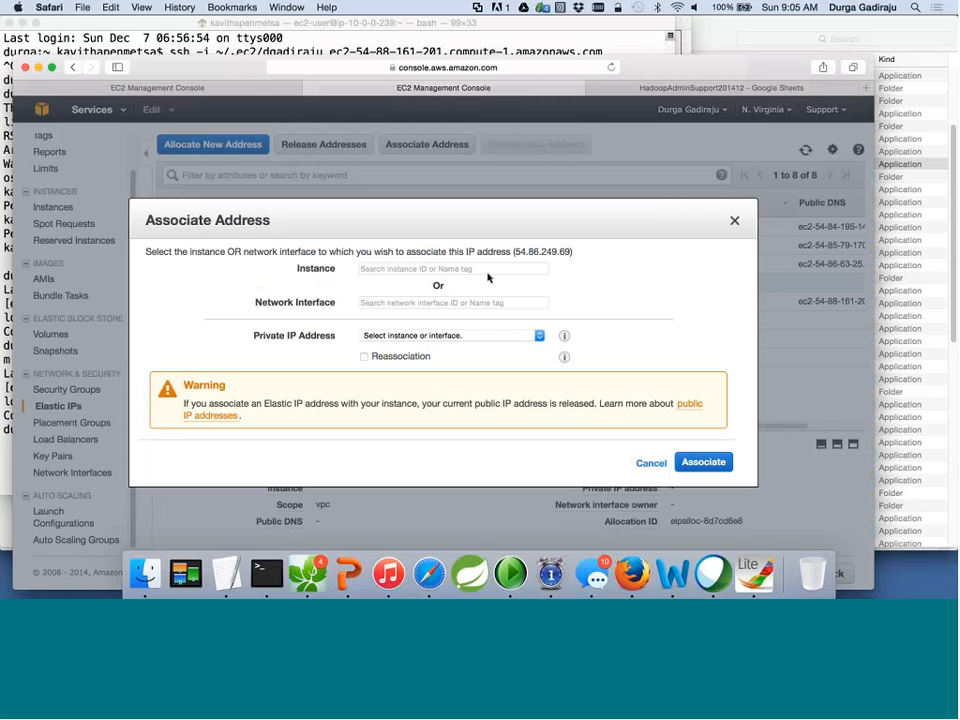
{"action": "left_click", "coordinate": [487, 269]}
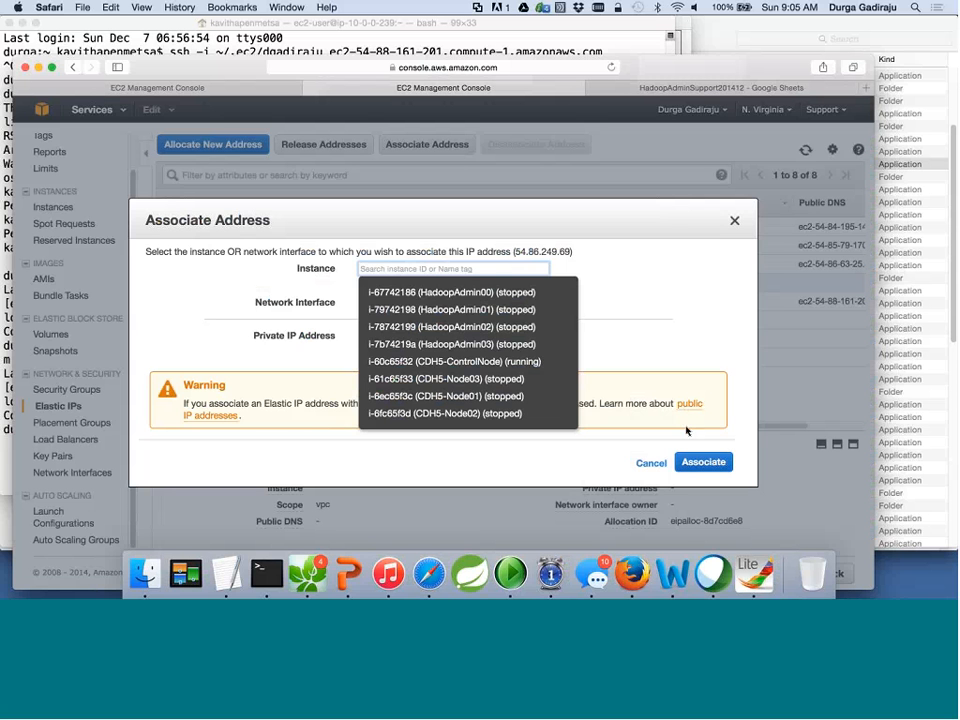
{"action": "left_click", "coordinate": [648, 467]}
{"action": "left_click", "coordinate": [654, 466]}
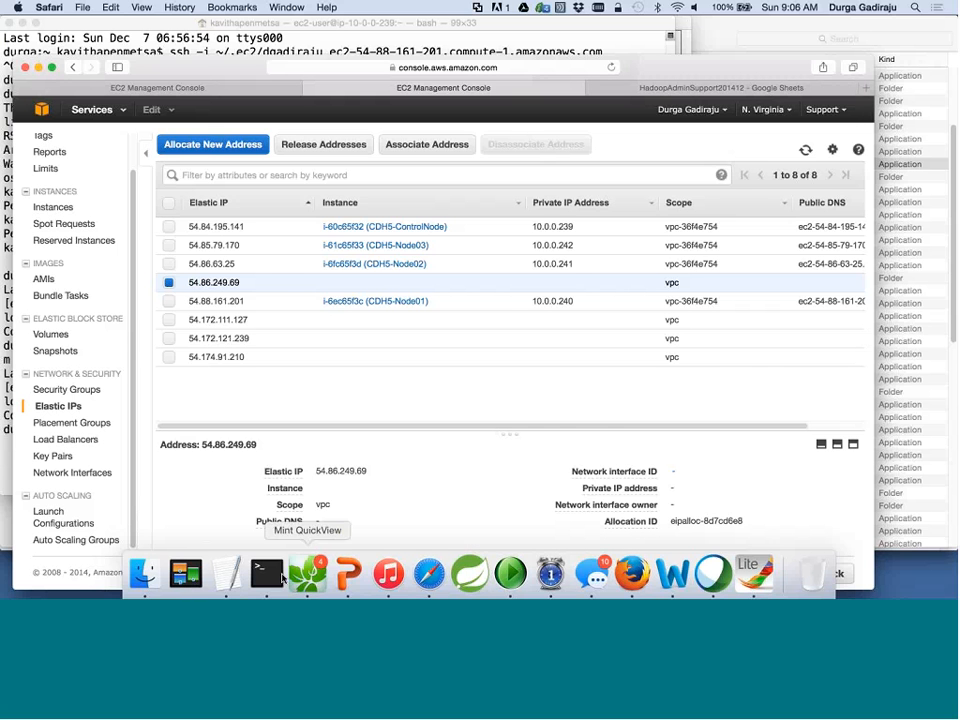
{"action": "left_click", "coordinate": [344, 575]}
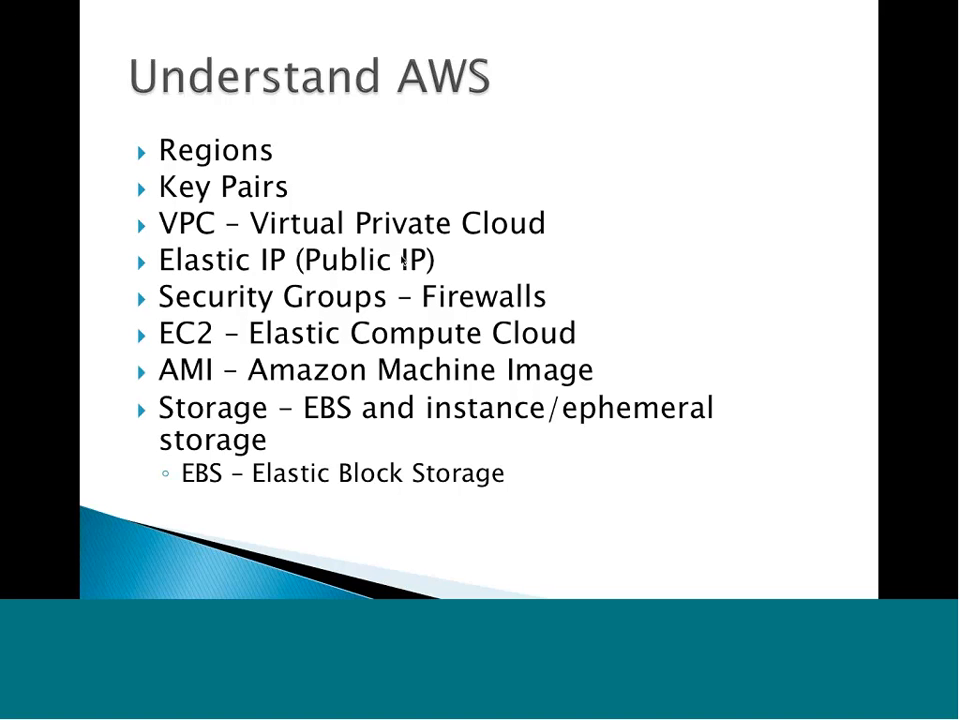
{"action": "key", "text": "Escape"}
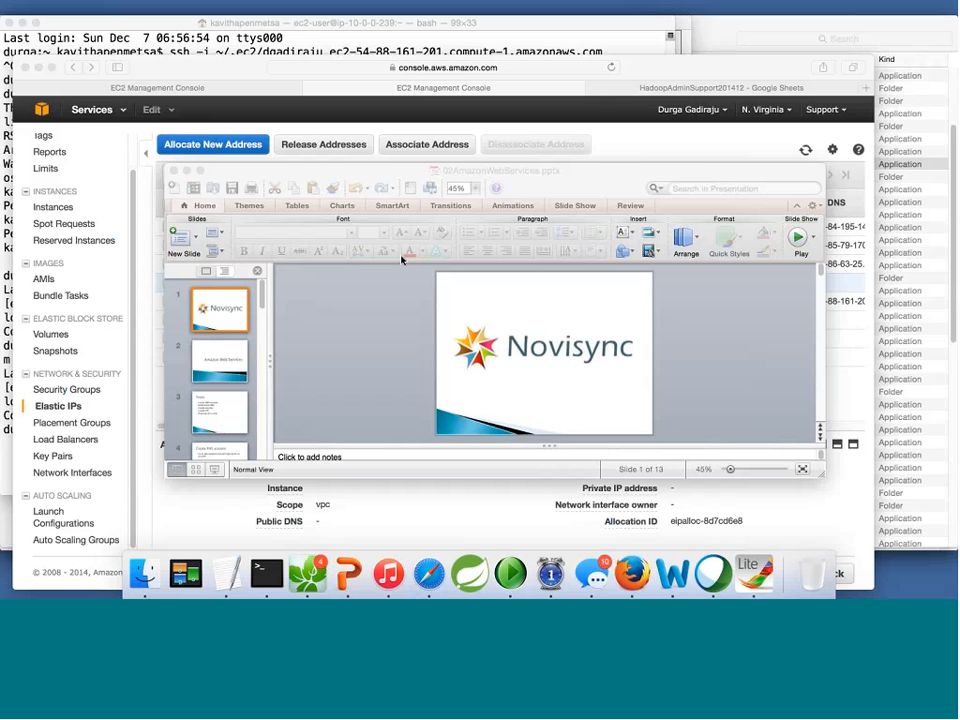
{"action": "key", "text": "super+Tab"}
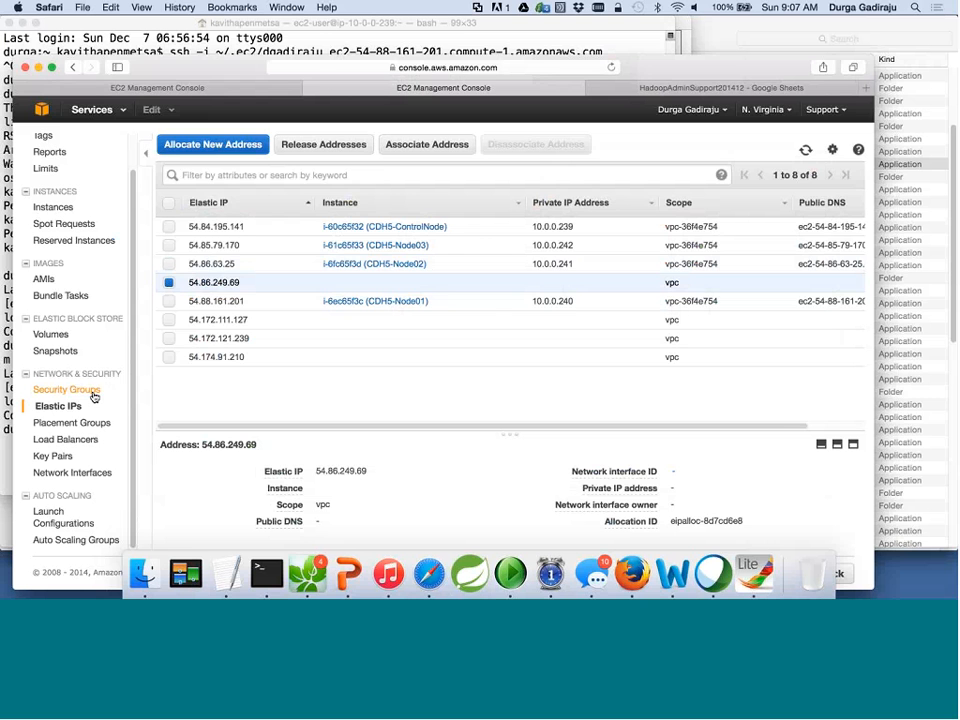
Show the CDH5 group's details on Security Groups, then switch to the Corel Painter Lite diagram.
{"action": "left_click", "coordinate": [92, 395]}
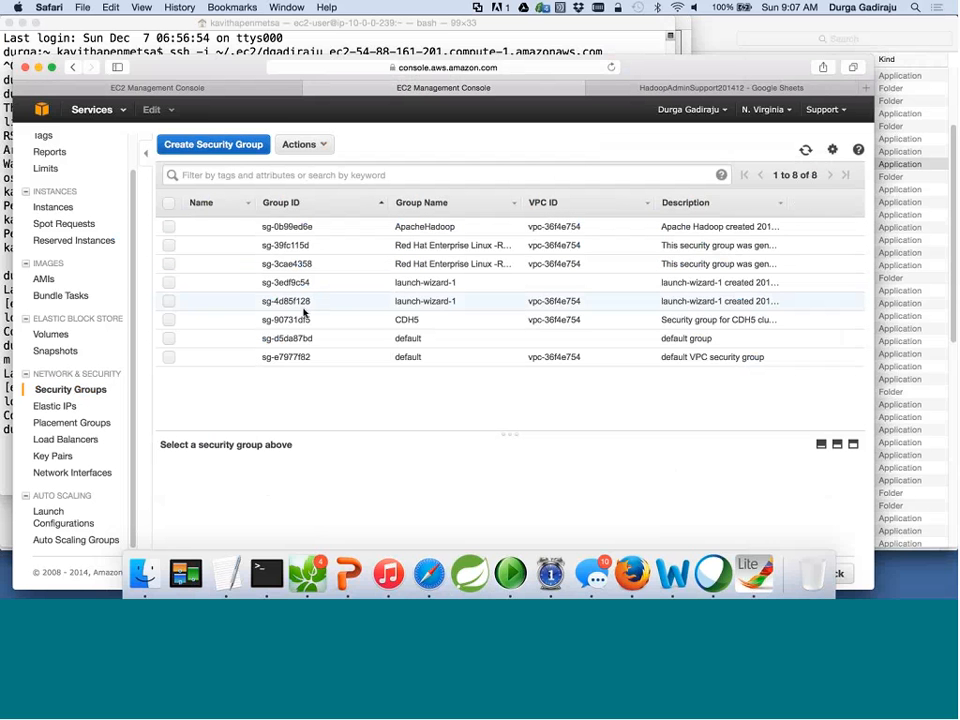
{"action": "left_click", "coordinate": [170, 322]}
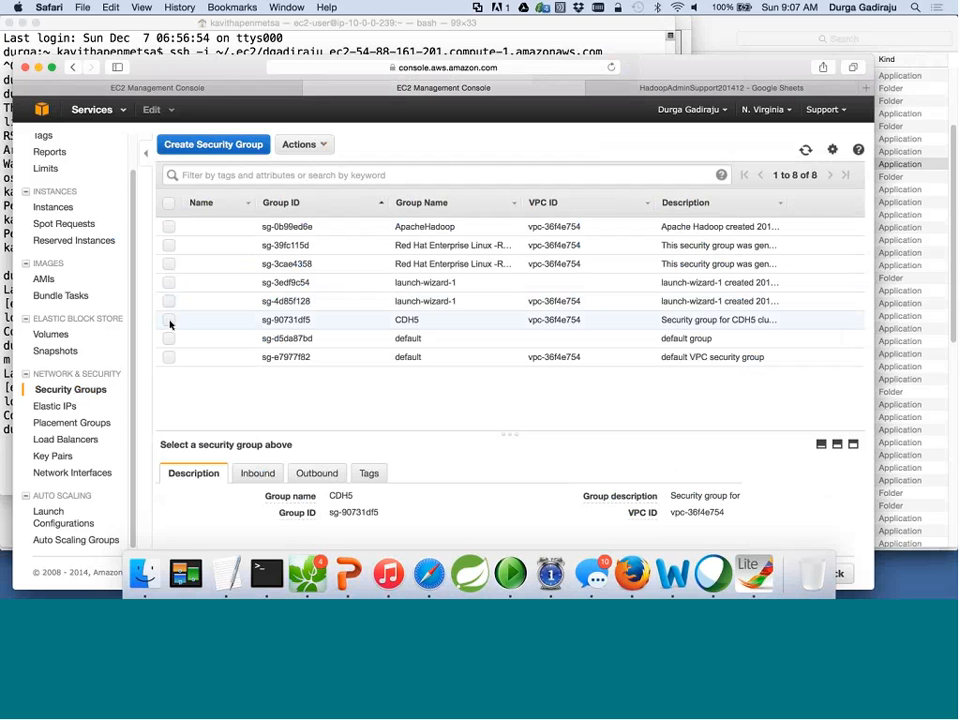
{"action": "scroll", "coordinate": [453, 420], "scroll_direction": "down", "scroll_amount": 1}
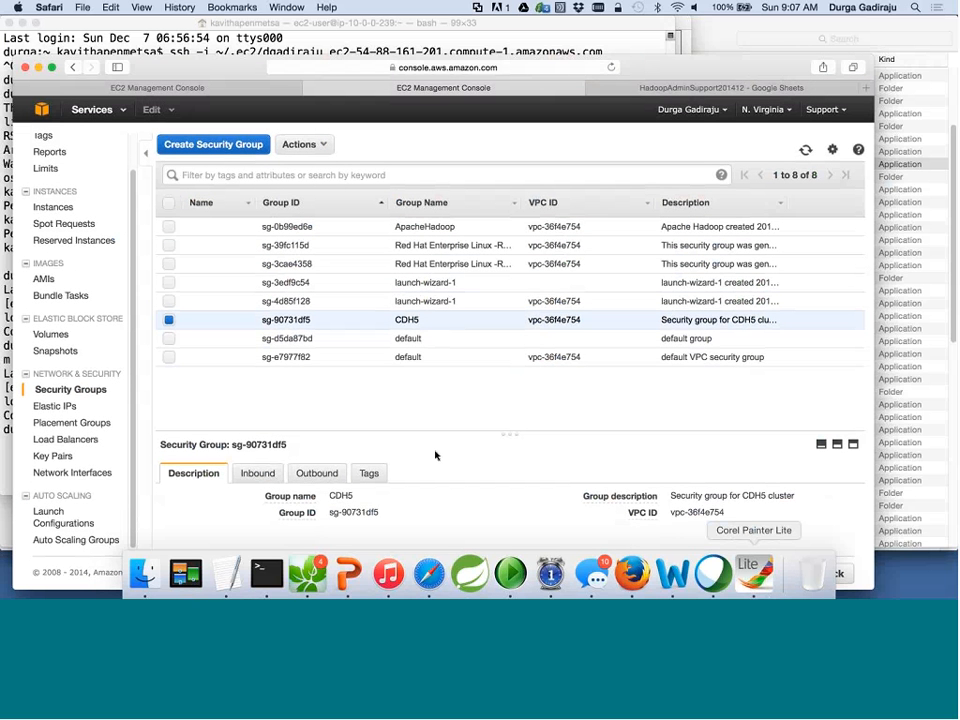
{"action": "left_click", "coordinate": [757, 579]}
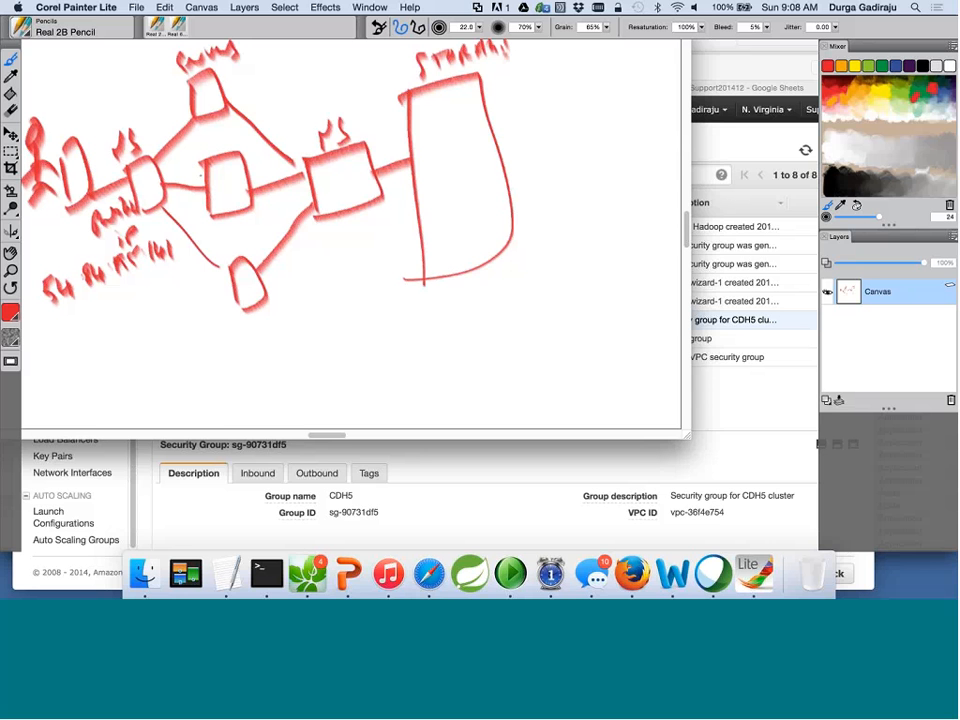
Display CDH5's inbound rules (SSH port 22, All TCP, All ICMP from 0.0.0.0/0) in an enlarged details pane.
{"action": "left_click", "coordinate": [253, 506]}
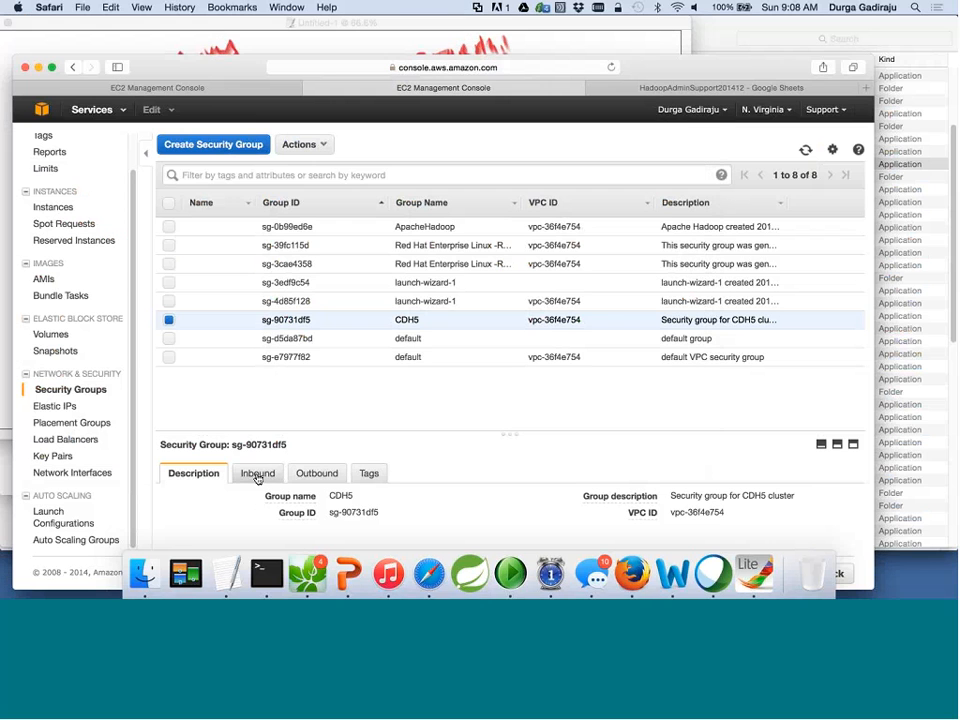
{"action": "left_click", "coordinate": [257, 474]}
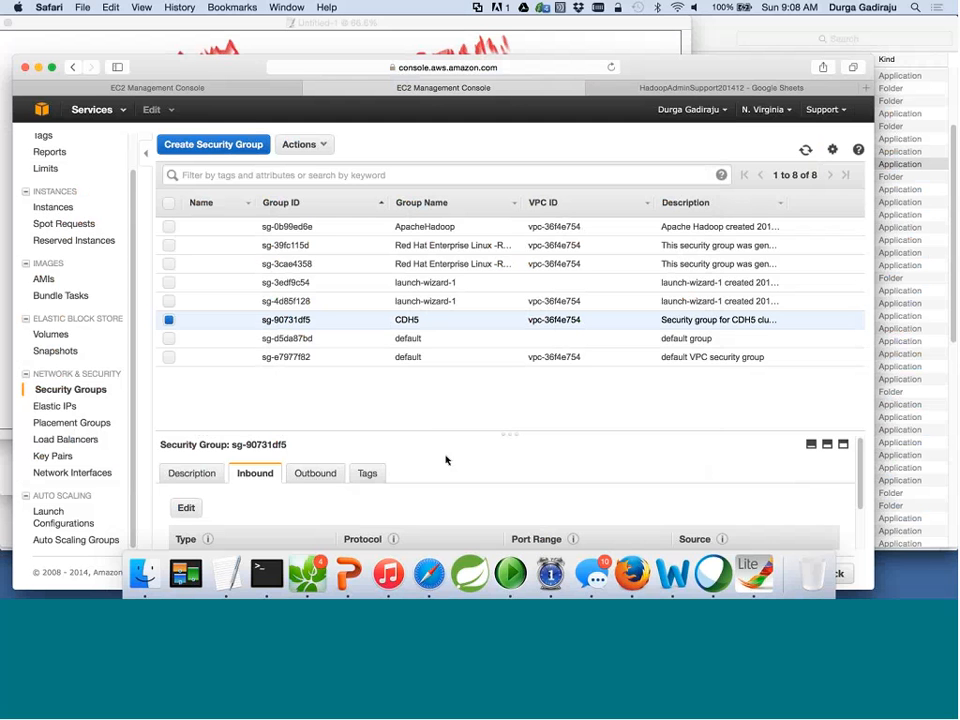
{"action": "scroll", "coordinate": [446, 460], "scroll_direction": "down", "scroll_amount": 3}
{"action": "scroll", "coordinate": [446, 460], "scroll_direction": "down", "scroll_amount": 1}
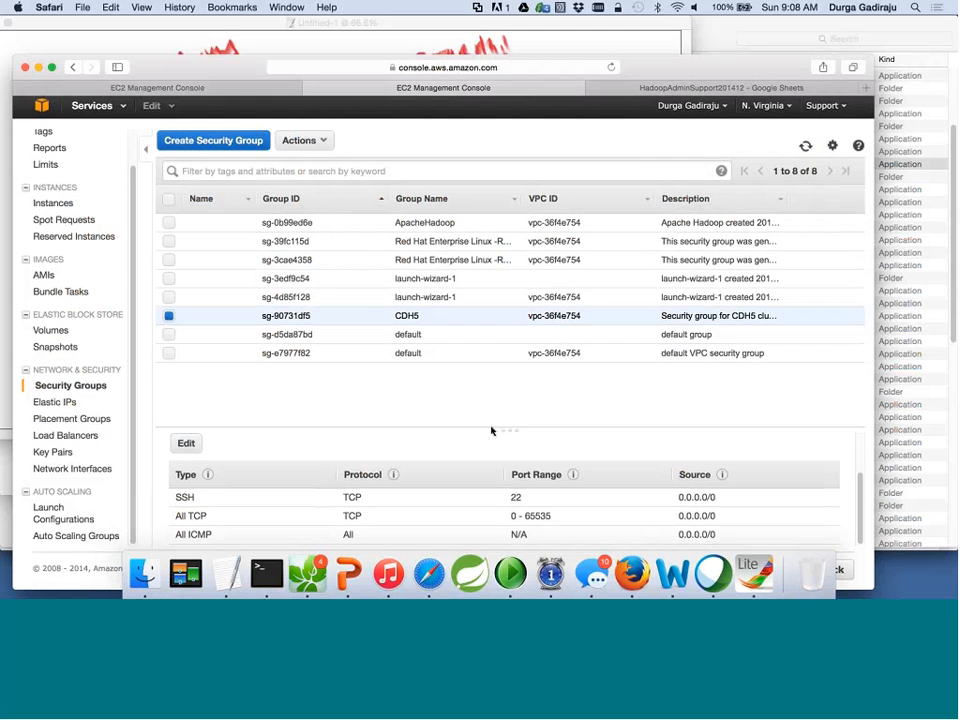
{"action": "left_click_drag", "start_coordinate": [491, 430], "coordinate": [525, 341]}
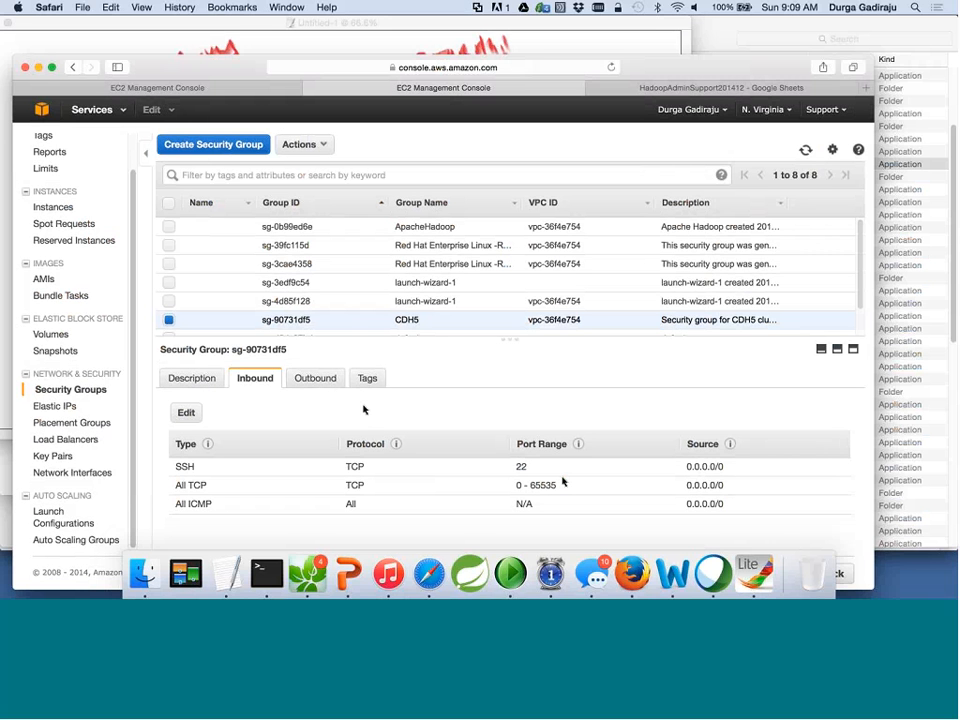
{"action": "left_click", "coordinate": [320, 381]}
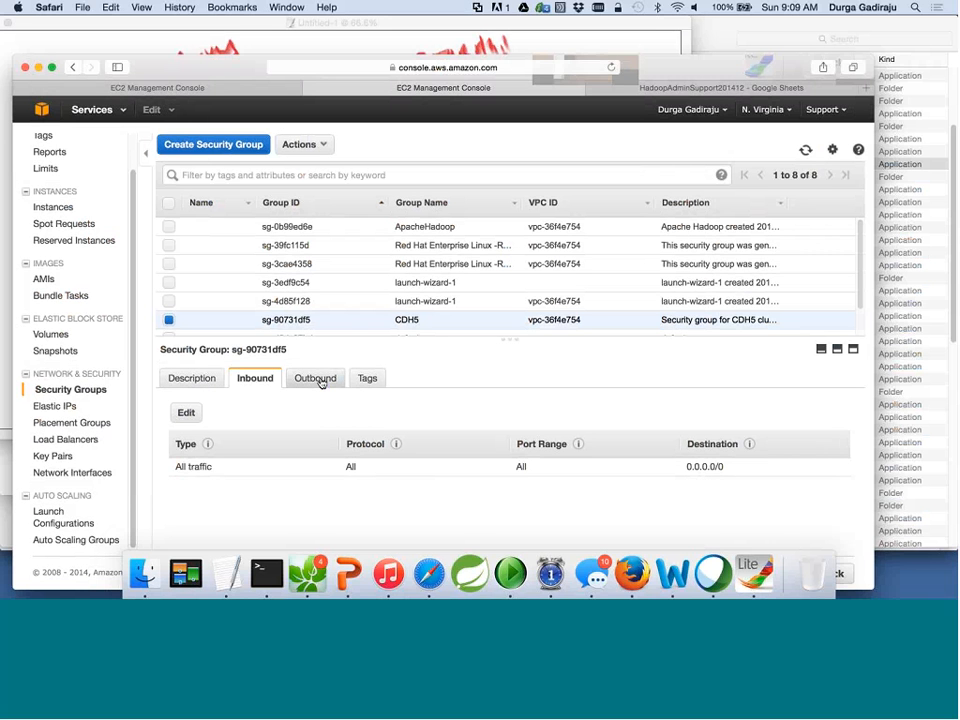
{"action": "left_click", "coordinate": [320, 381]}
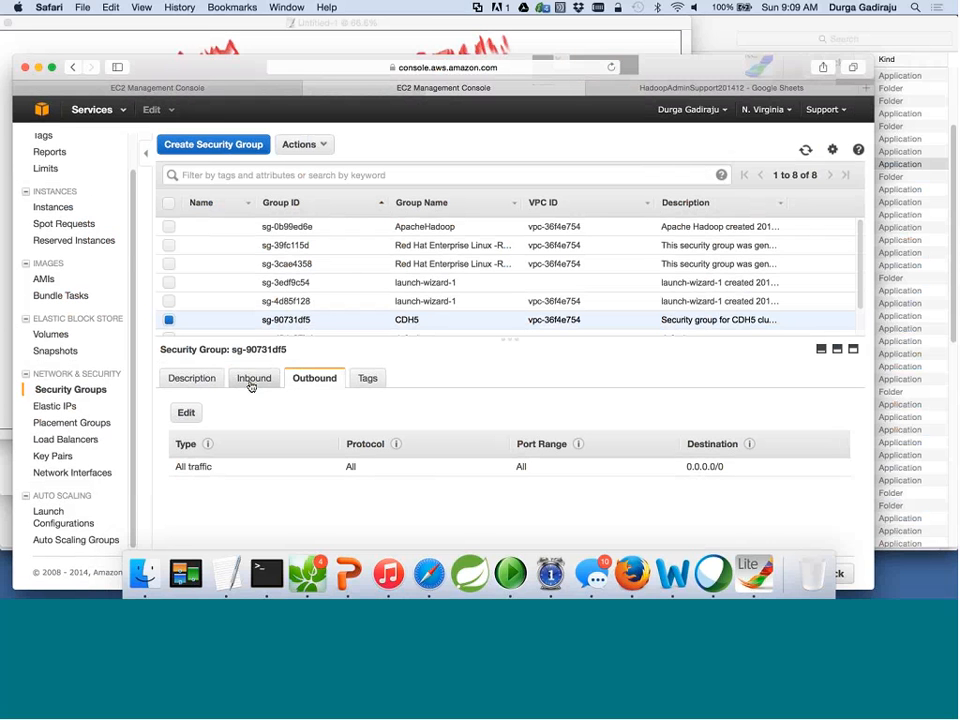
{"action": "left_click", "coordinate": [251, 384]}
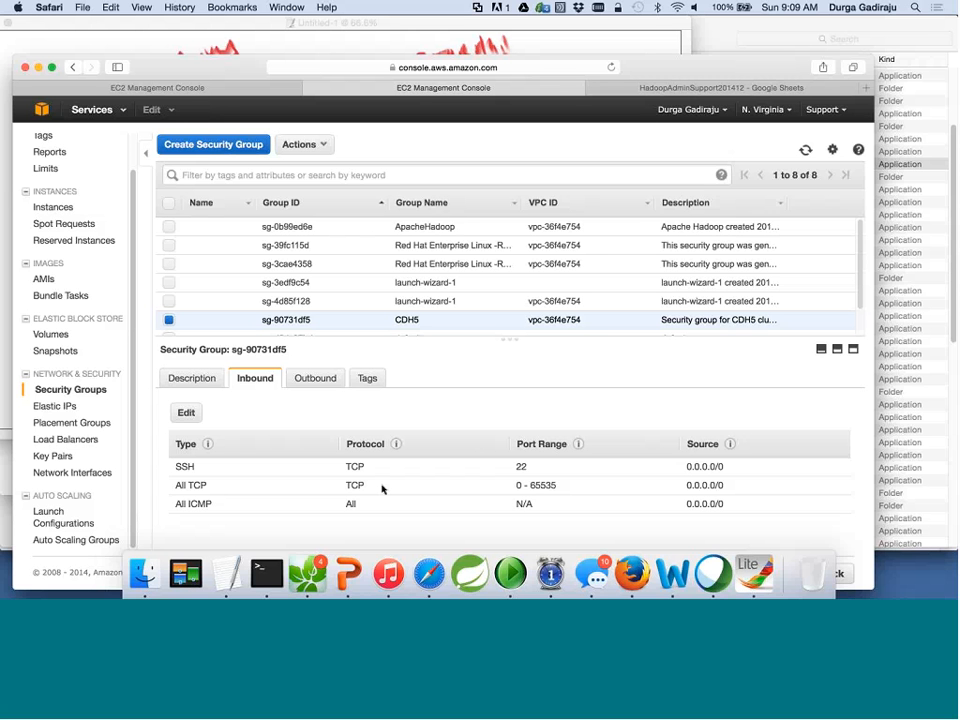
{"action": "left_click", "coordinate": [322, 382]}
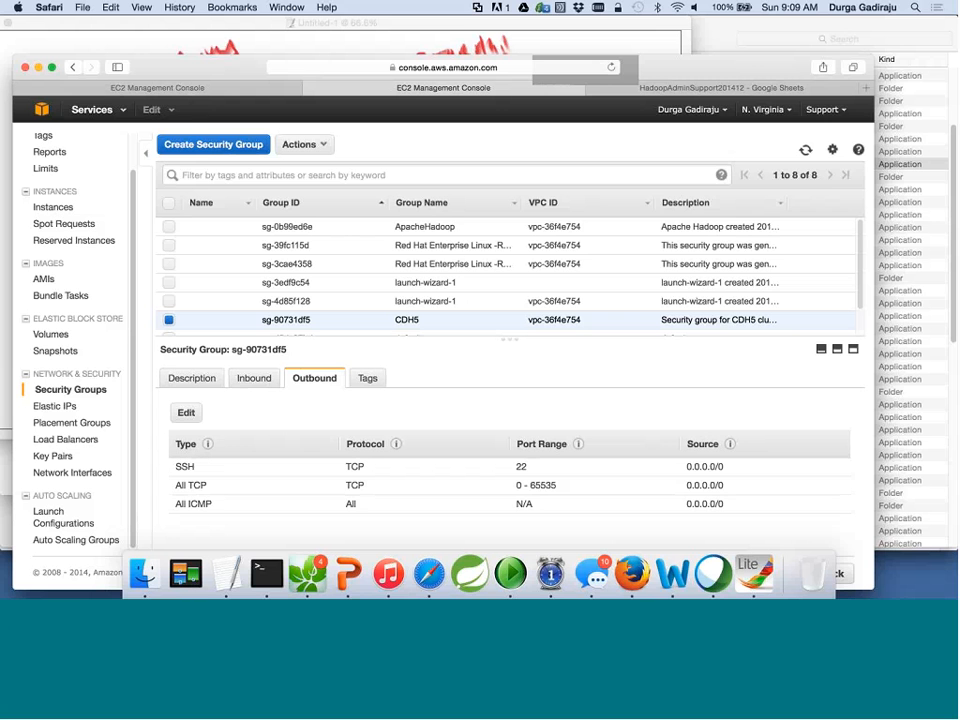
{"action": "left_click", "coordinate": [256, 377]}
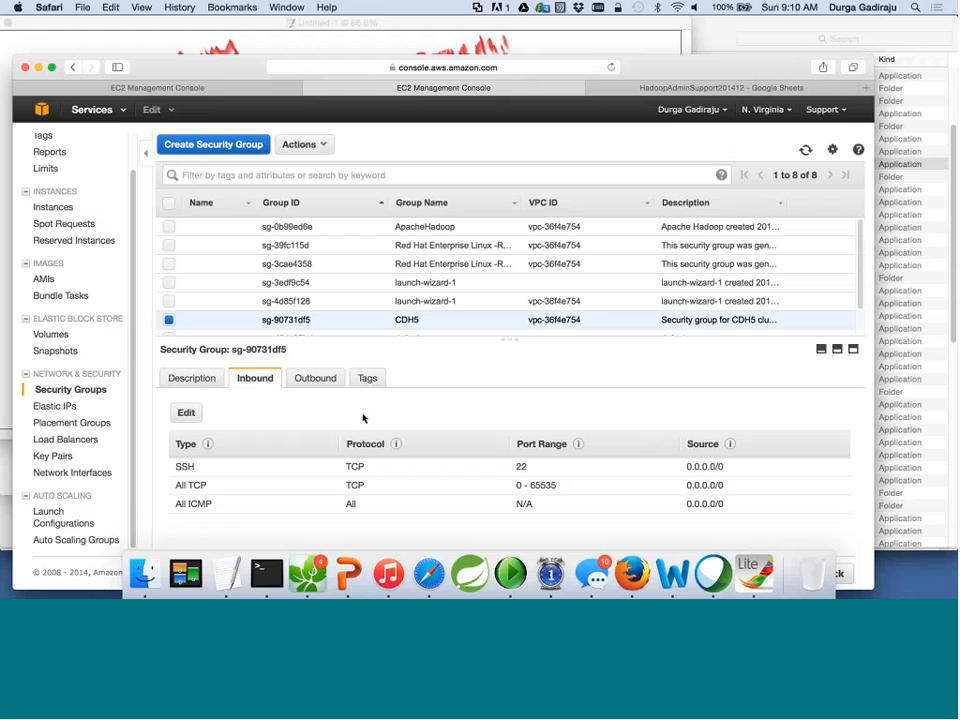
{"action": "scroll", "coordinate": [313, 325], "scroll_direction": "down", "scroll_amount": 2}
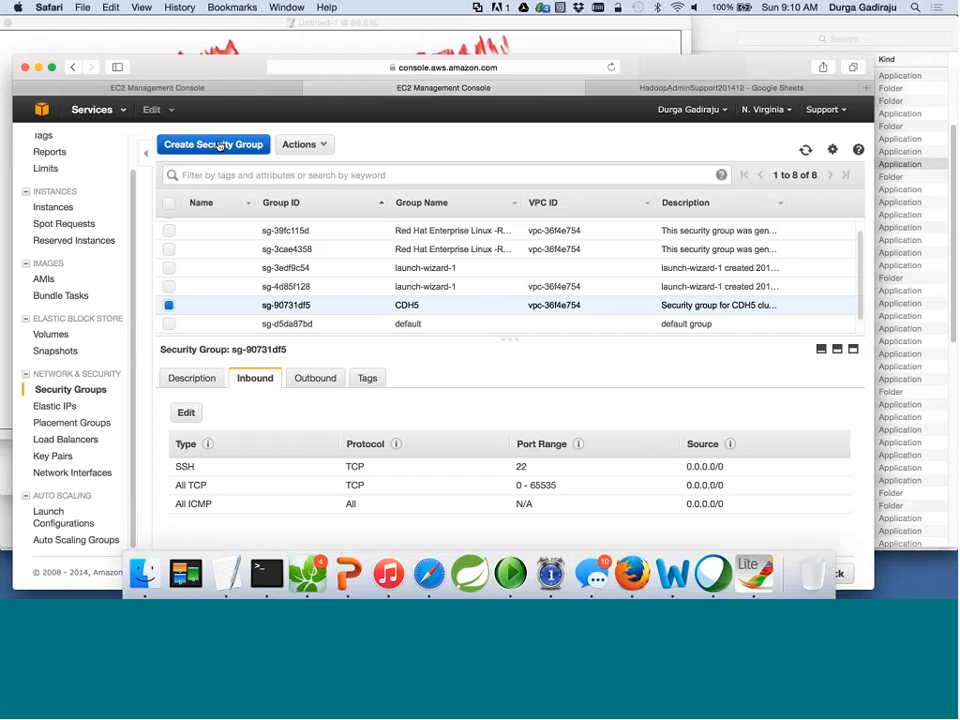
{"action": "left_click", "coordinate": [220, 145]}
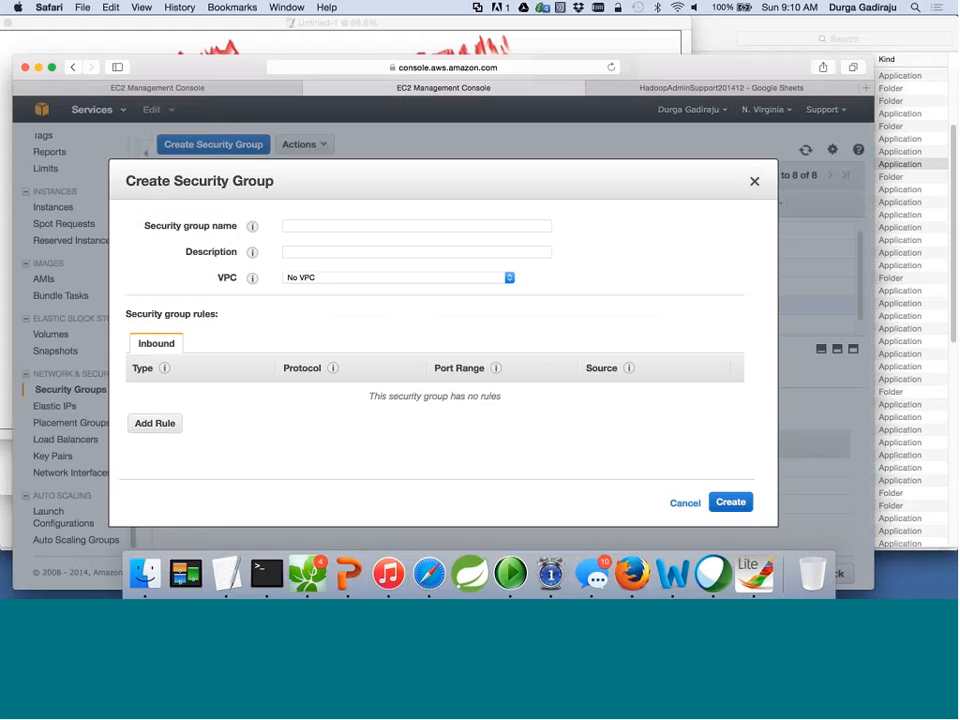
{"action": "left_click", "coordinate": [155, 423]}
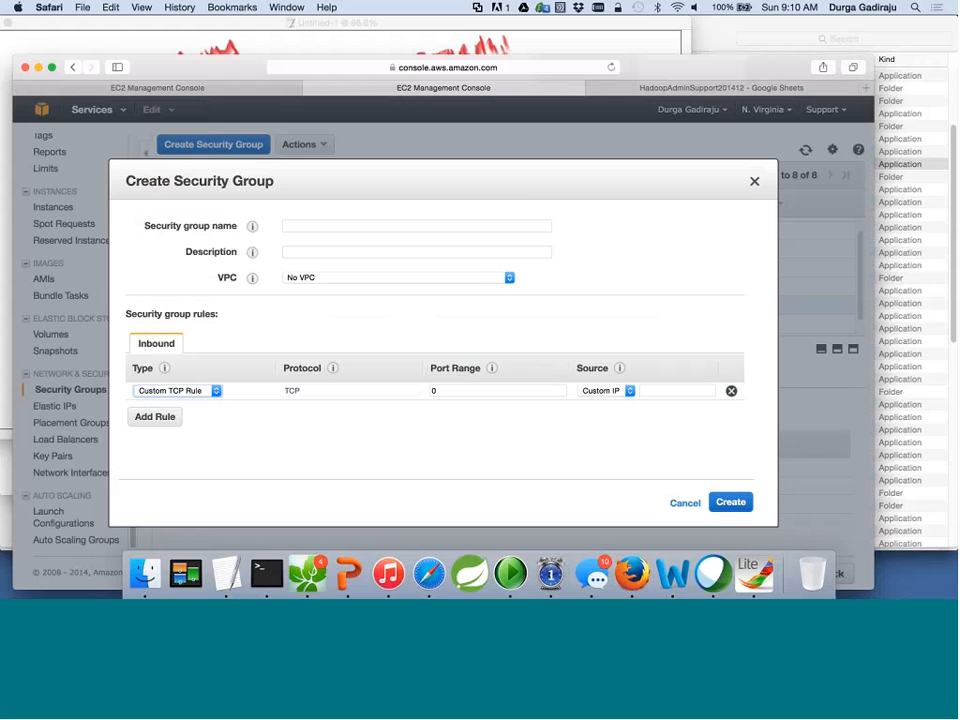
{"action": "left_click", "coordinate": [686, 502]}
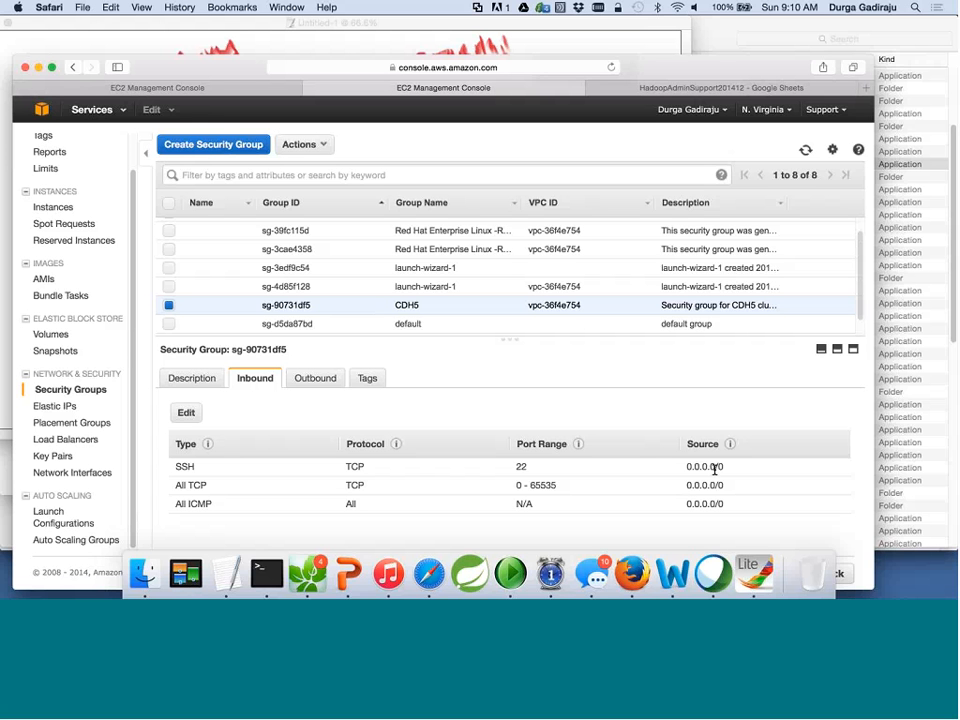
Highlight the SSH rule's source, view the all-traffic outbound rule to 0.0.0.0/0, then show the Understand AWS slide.
{"action": "mouse_move", "coordinate": [714, 467]}
{"action": "left_mouse_down"}
{"action": "mouse_move", "coordinate": [688, 466]}
{"action": "mouse_move", "coordinate": [722, 466]}
{"action": "mouse_move", "coordinate": [697, 470]}
{"action": "left_mouse_up"}
{"action": "left_click", "coordinate": [315, 378]}
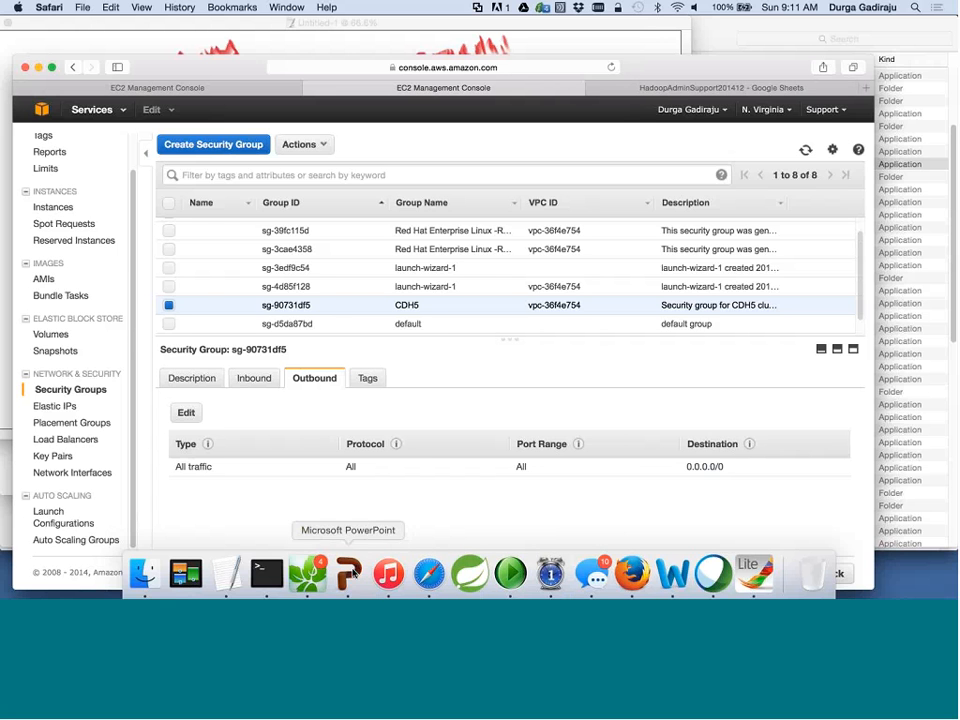
{"action": "left_click", "coordinate": [350, 573]}
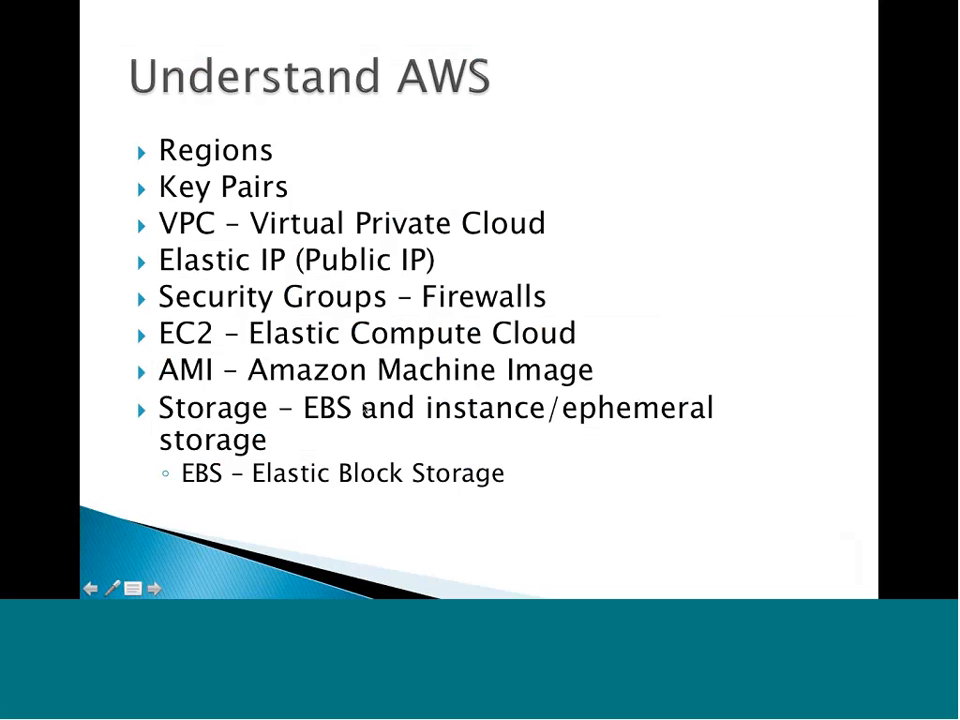
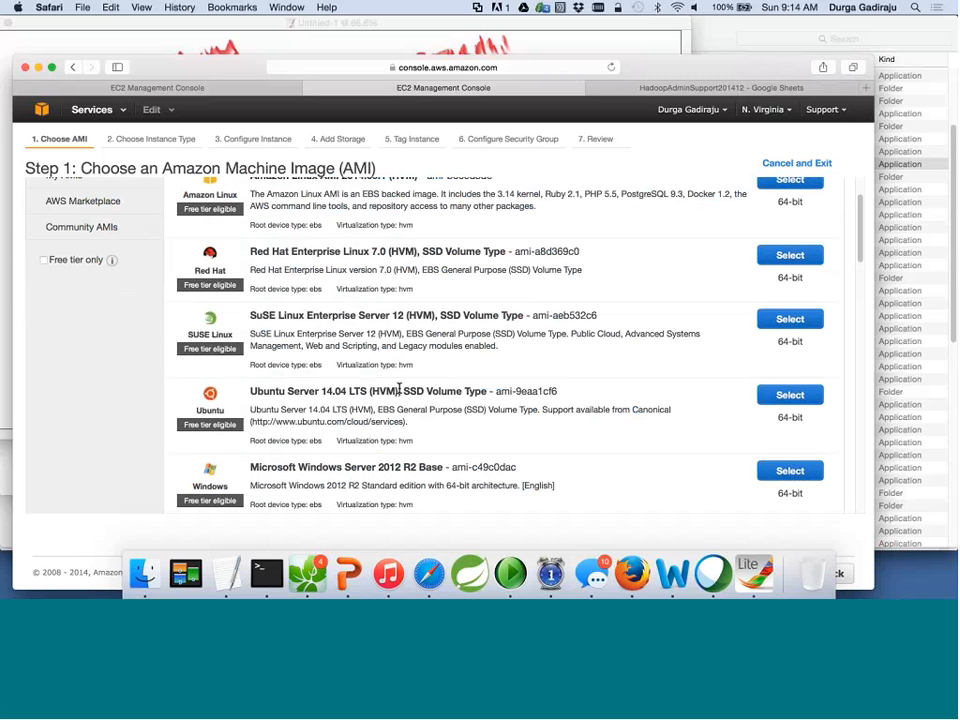
{"action": "scroll", "coordinate": [400, 391], "scroll_direction": "up", "scroll_amount": 3}
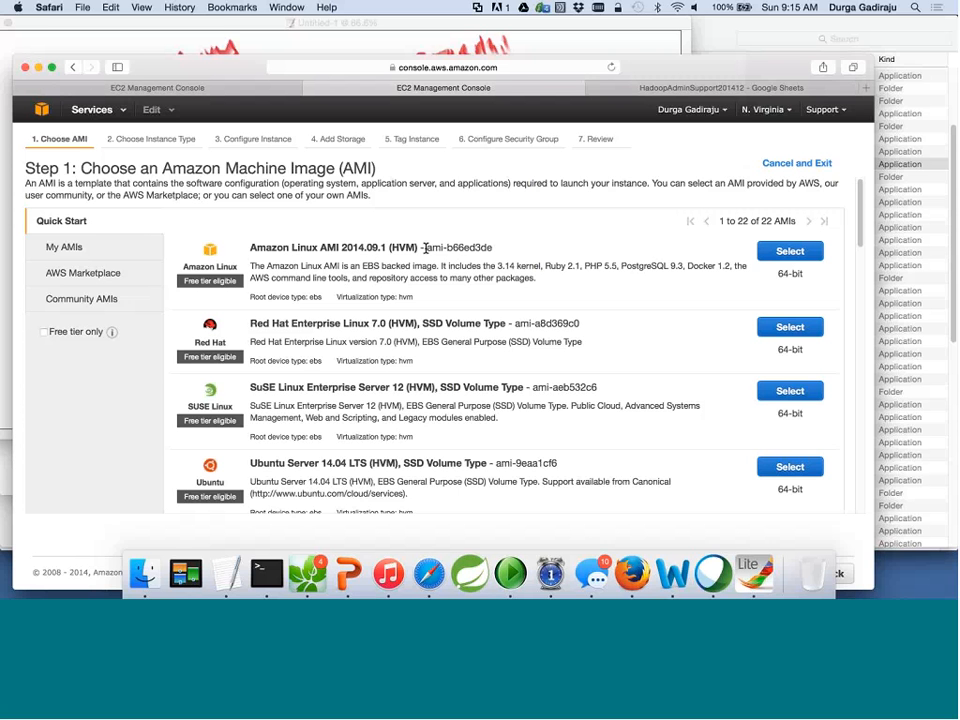
{"action": "left_click_drag", "start_coordinate": [425, 248], "coordinate": [447, 250]}
{"action": "left_click", "coordinate": [440, 267]}
{"action": "left_click_drag", "start_coordinate": [440, 267], "coordinate": [537, 279]}
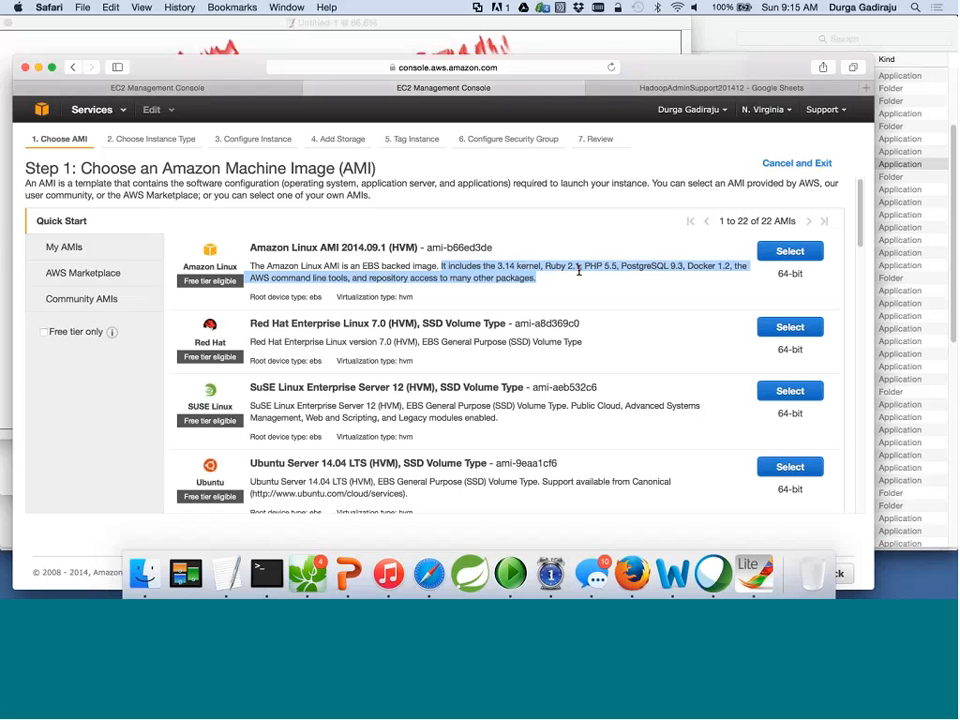
{"action": "double_click", "coordinate": [556, 266]}
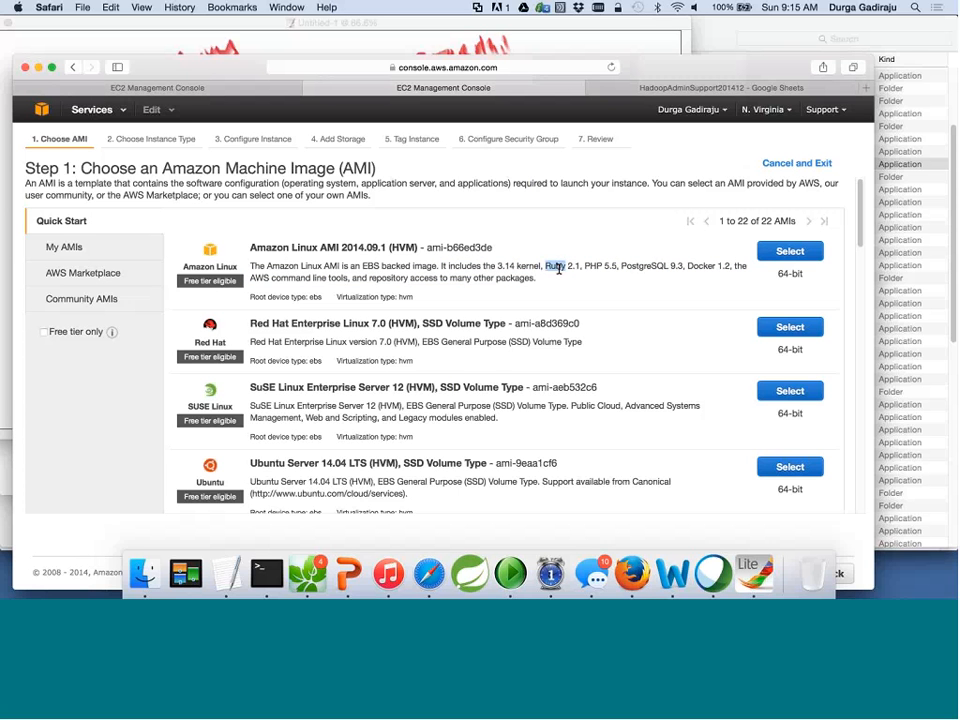
{"action": "double_click", "coordinate": [643, 266]}
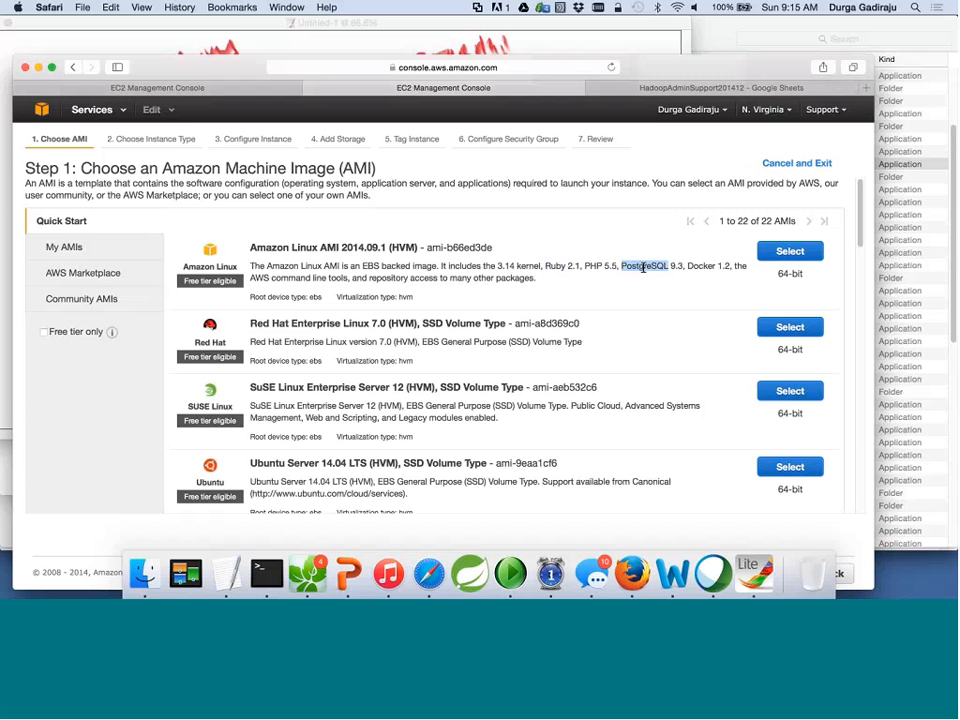
{"action": "left_click", "coordinate": [699, 268]}
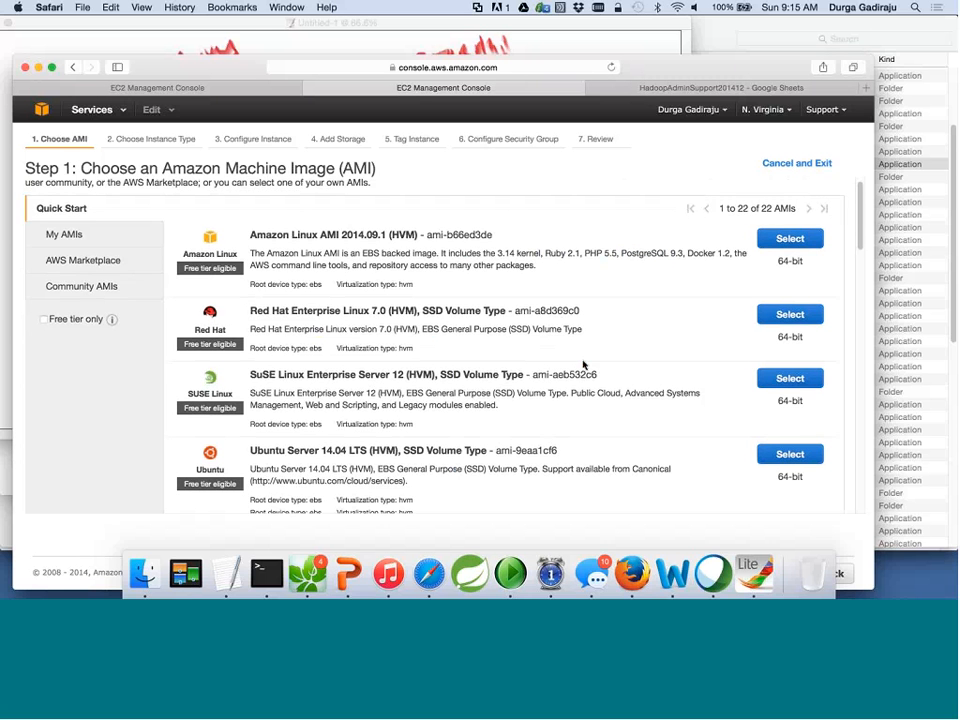
{"action": "scroll", "coordinate": [583, 370], "scroll_direction": "down", "scroll_amount": 2}
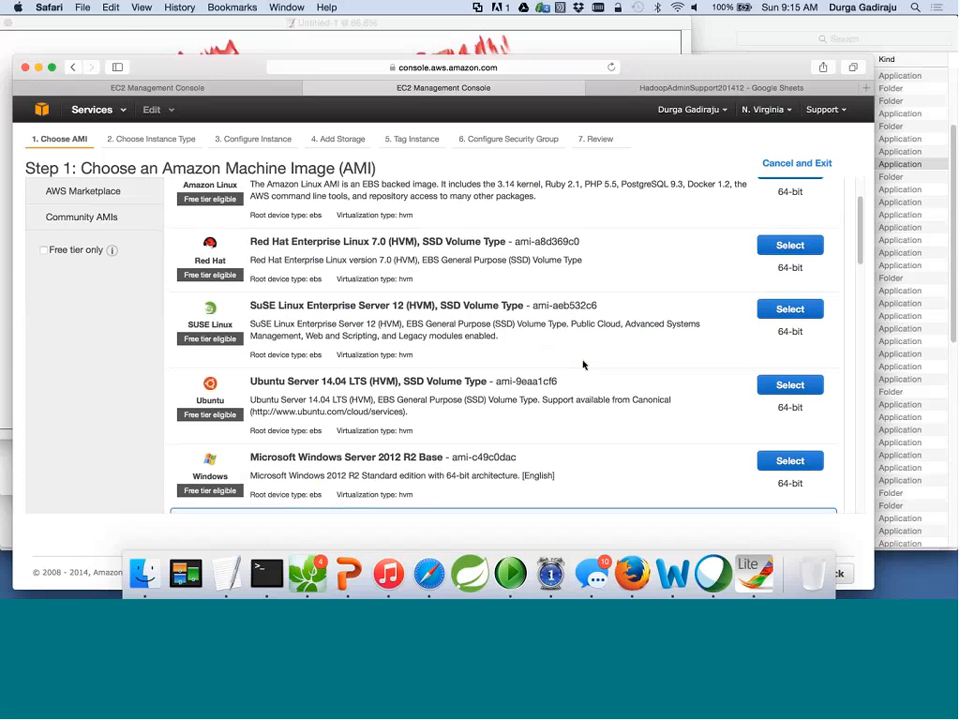
{"action": "scroll", "coordinate": [583, 365], "scroll_direction": "up", "scroll_amount": 2}
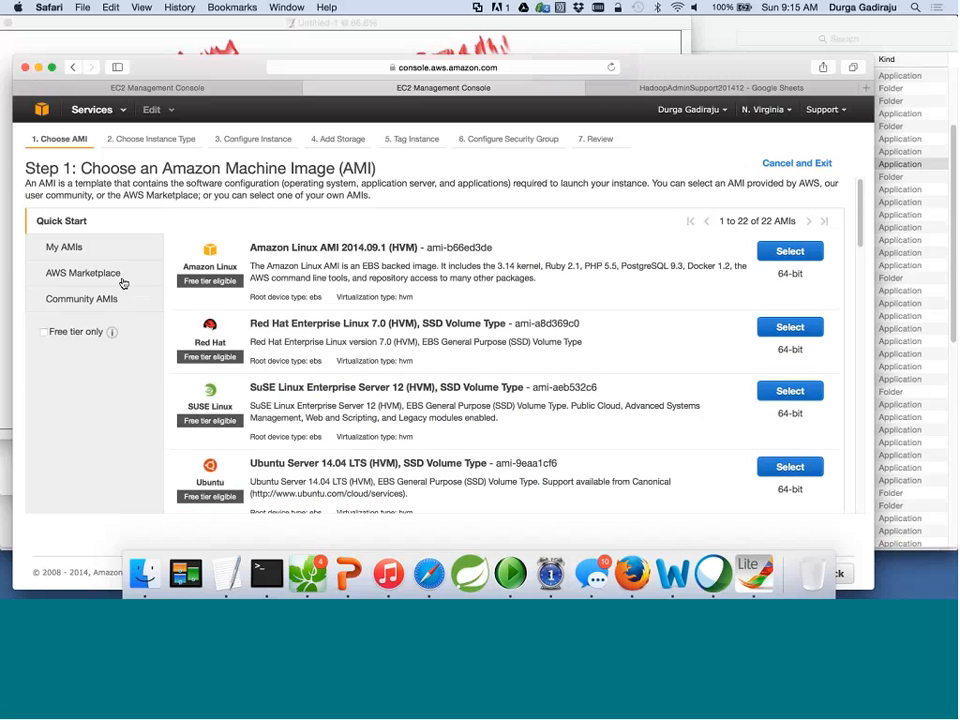
{"action": "left_click", "coordinate": [95, 275]}
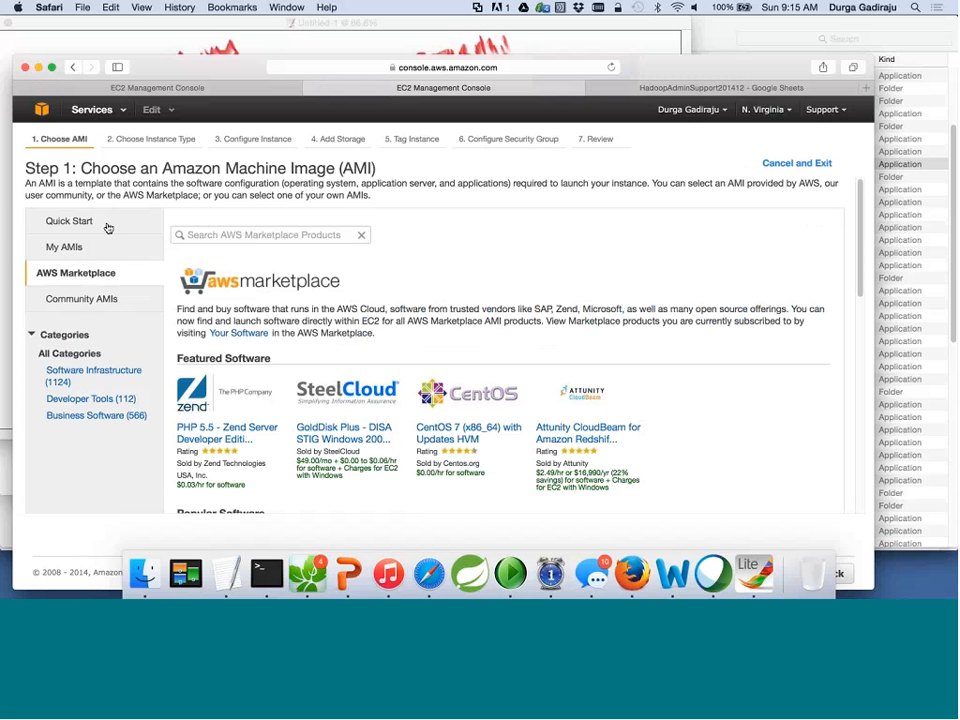
{"action": "left_click", "coordinate": [108, 224]}
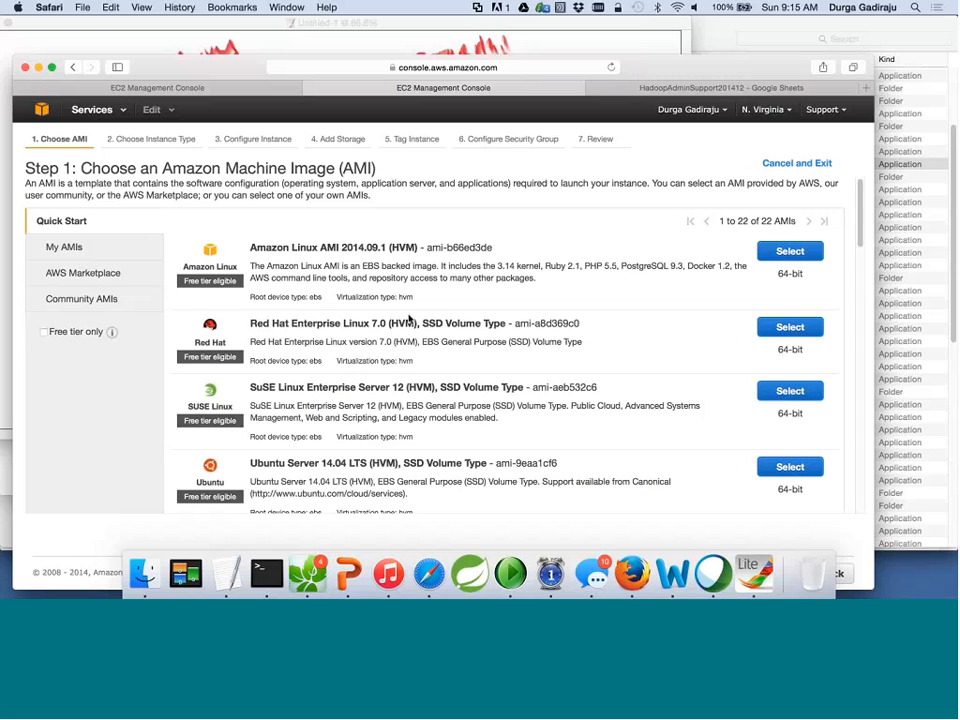
{"action": "scroll", "coordinate": [408, 316], "scroll_direction": "down", "scroll_amount": 4}
{"action": "scroll", "coordinate": [408, 316], "scroll_direction": "down", "scroll_amount": 10}
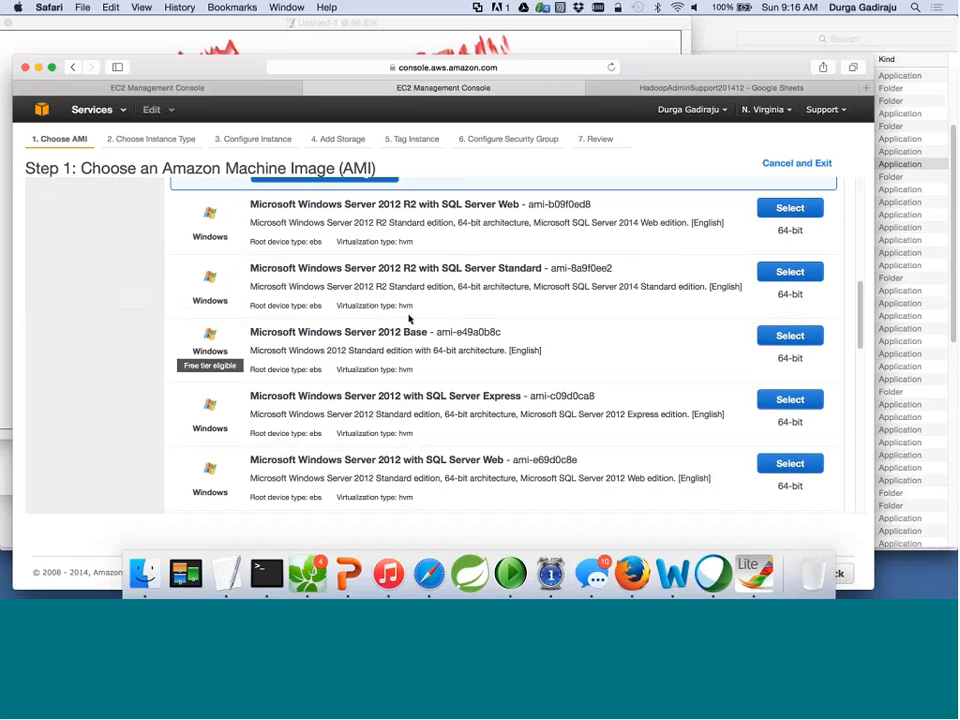
{"action": "scroll", "coordinate": [408, 318], "scroll_direction": "down", "scroll_amount": 6}
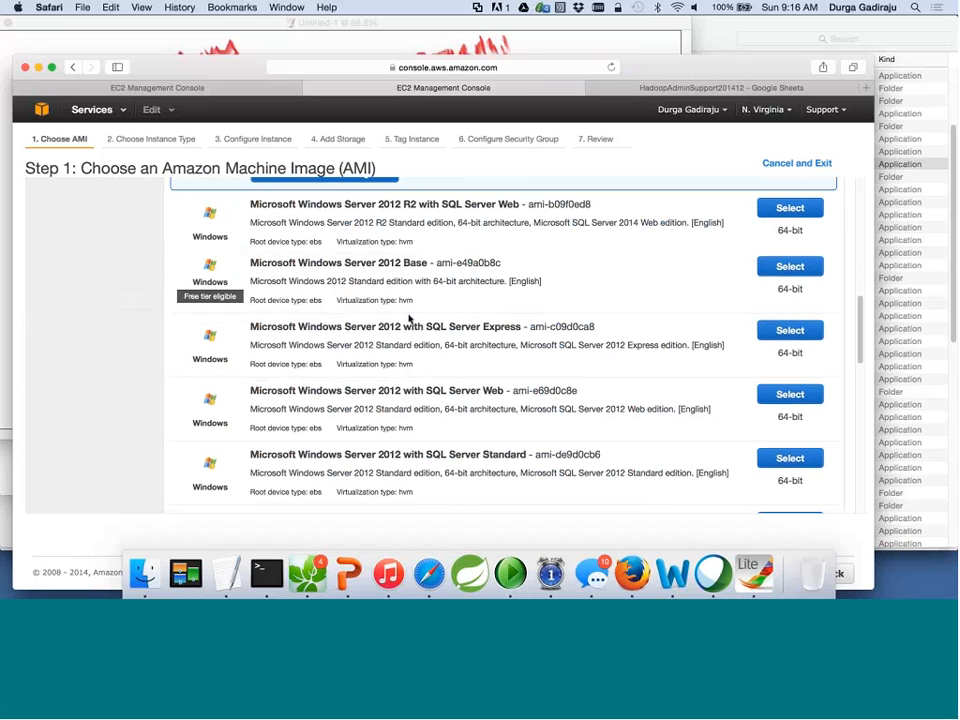
{"action": "scroll", "coordinate": [408, 316], "scroll_direction": "down", "scroll_amount": 12}
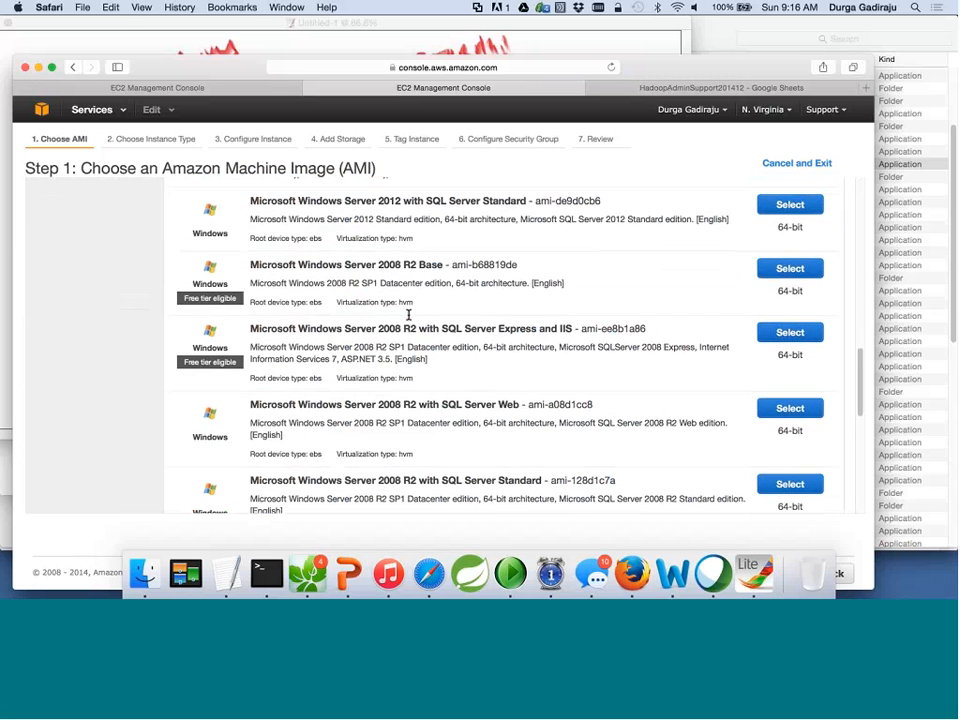
{"action": "scroll", "coordinate": [408, 318], "scroll_direction": "down", "scroll_amount": 3}
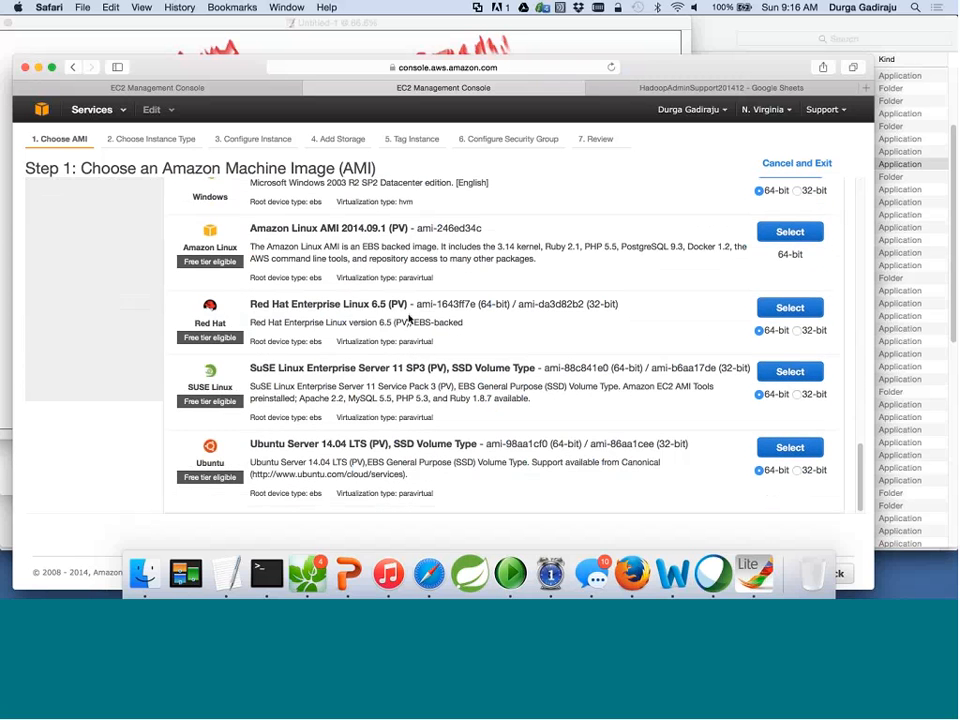
{"action": "scroll", "coordinate": [408, 318], "scroll_direction": "up", "scroll_amount": 5}
{"action": "scroll", "coordinate": [408, 318], "scroll_direction": "up", "scroll_amount": 20}
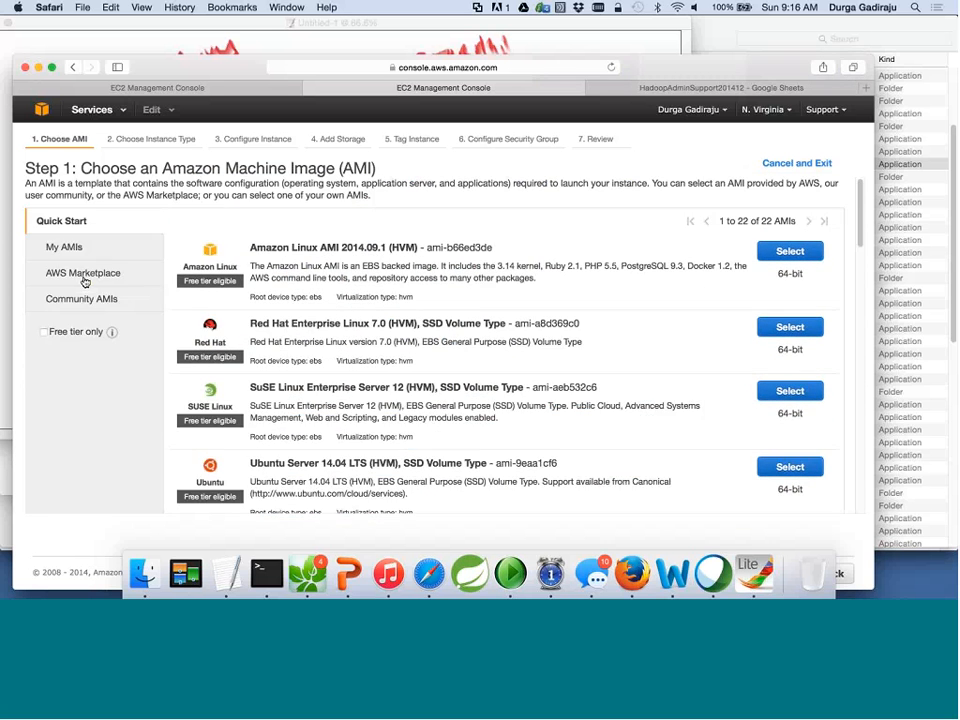
{"action": "left_click", "coordinate": [85, 281]}
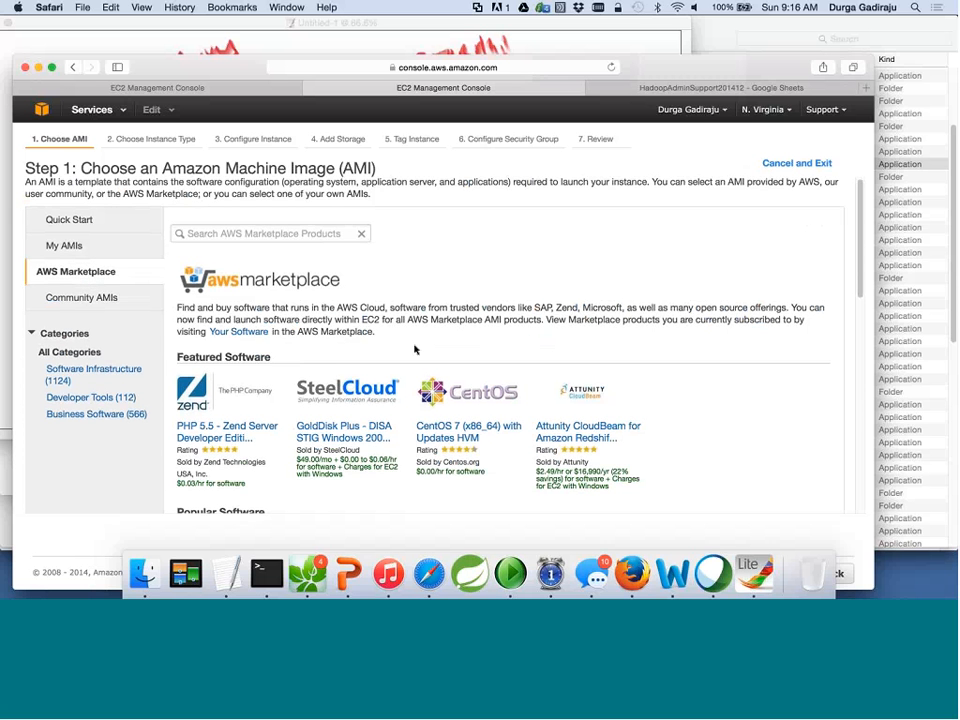
{"action": "left_click", "coordinate": [314, 232]}
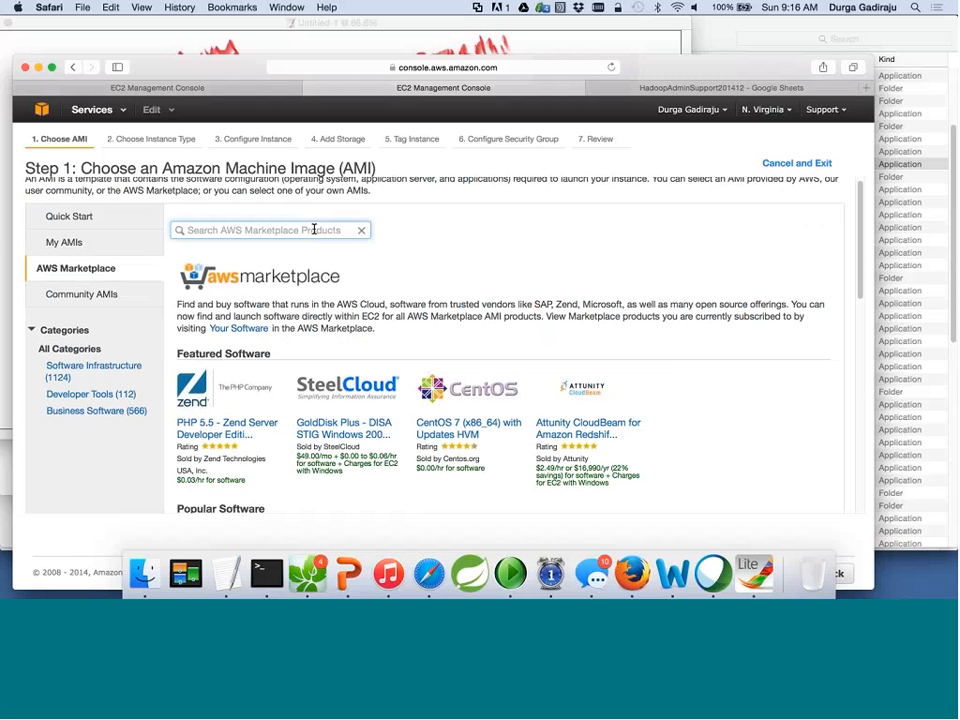
{"action": "type", "text": "Oracle"}
{"action": "key", "text": "Return"}
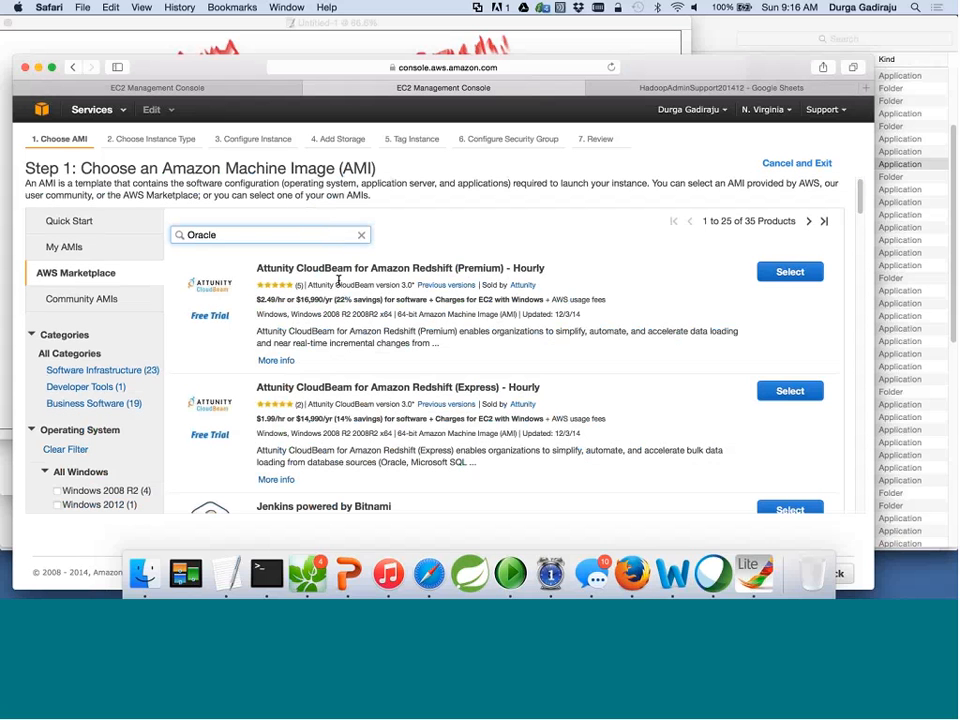
{"action": "scroll", "coordinate": [360, 285], "scroll_direction": "down", "scroll_amount": 5}
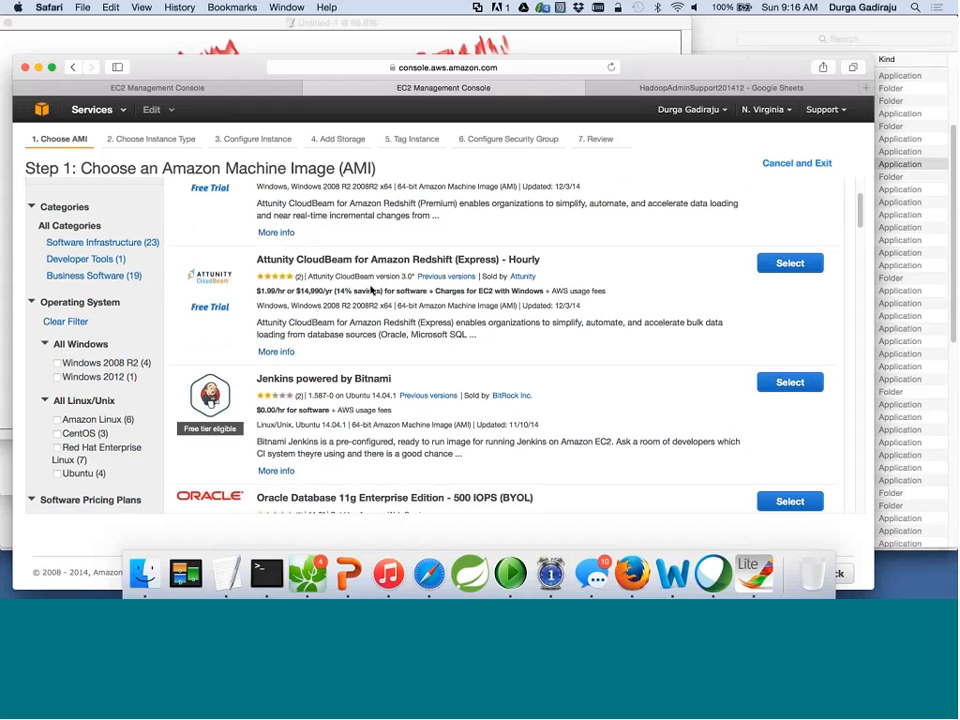
{"action": "scroll", "coordinate": [520, 360], "scroll_direction": "down", "scroll_amount": 1}
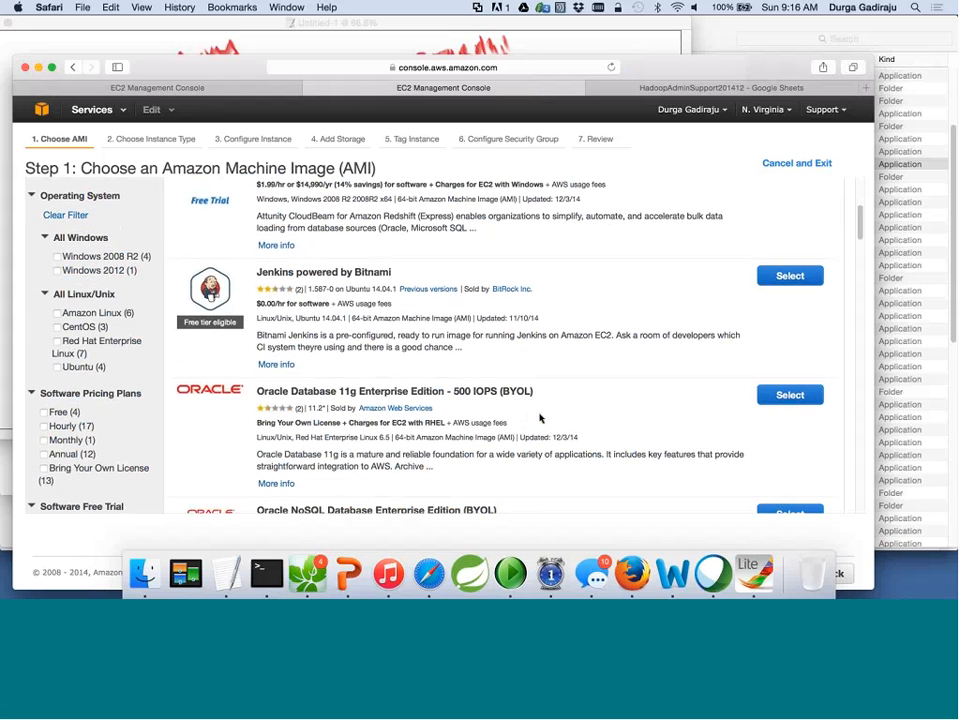
{"action": "scroll", "coordinate": [520, 395], "scroll_direction": "down", "scroll_amount": 1}
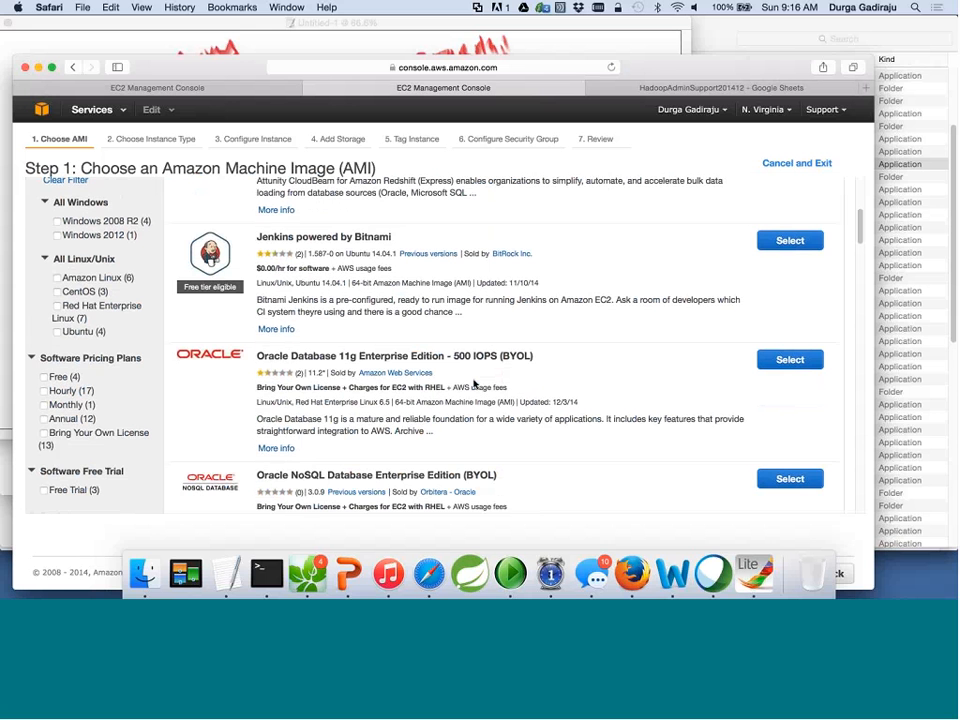
{"action": "scroll", "coordinate": [537, 381], "scroll_direction": "down", "scroll_amount": 1}
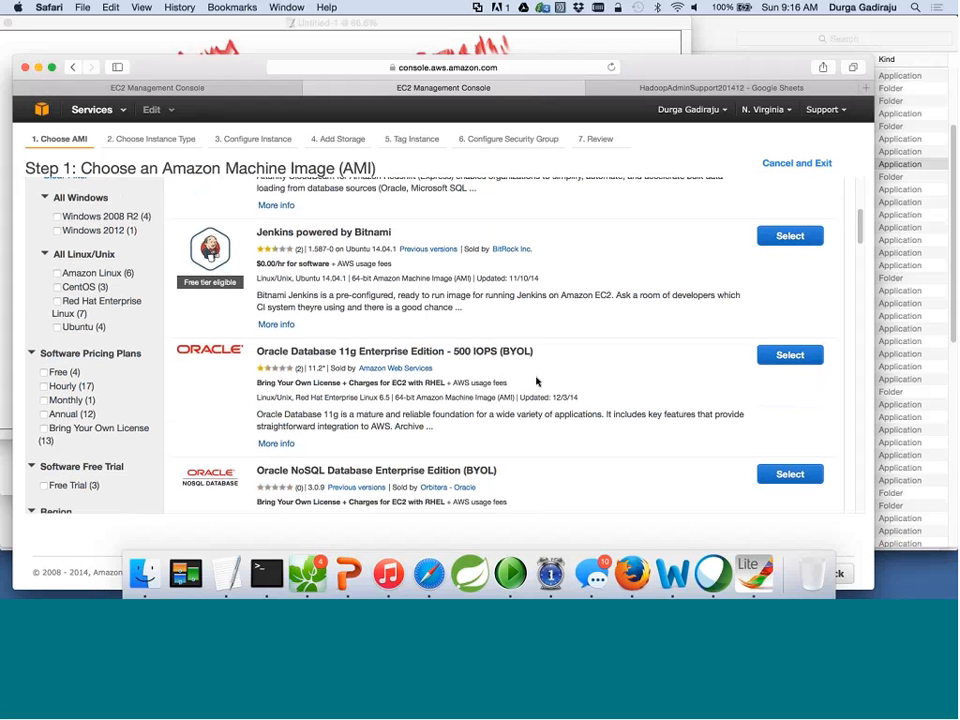
{"action": "scroll", "coordinate": [537, 381], "scroll_direction": "down", "scroll_amount": 2}
{"action": "scroll", "coordinate": [519, 368], "scroll_direction": "down", "scroll_amount": 1}
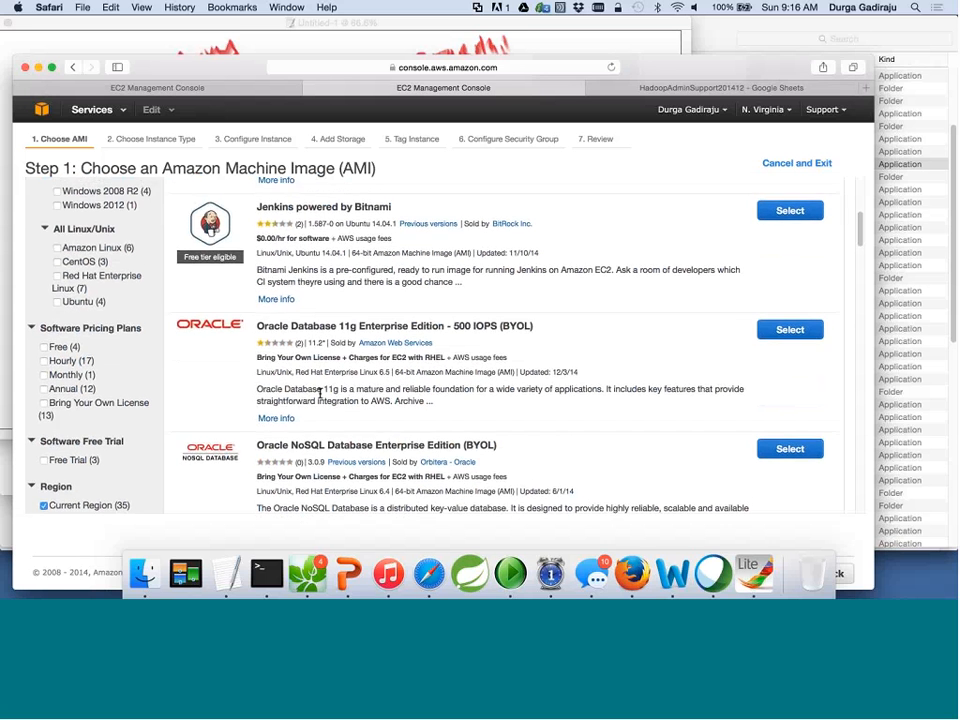
{"action": "scroll", "coordinate": [375, 386], "scroll_direction": "up", "scroll_amount": 10}
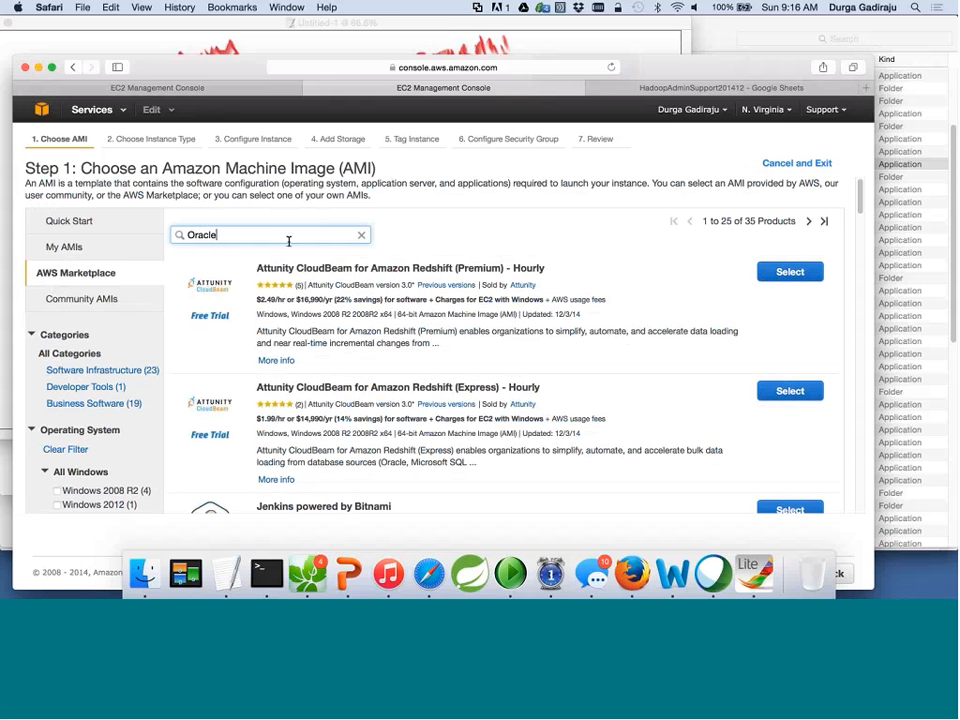
{"action": "key", "text": "BackSpace"}
{"action": "key", "text": "BackSpace"}
{"action": "key", "text": "BackSpace"}
{"action": "key", "text": "BackSpace"}
{"action": "key", "text": "BackSpace"}
{"action": "key", "text": "BackSpace"}
{"action": "type", "text": "Cloudera"}
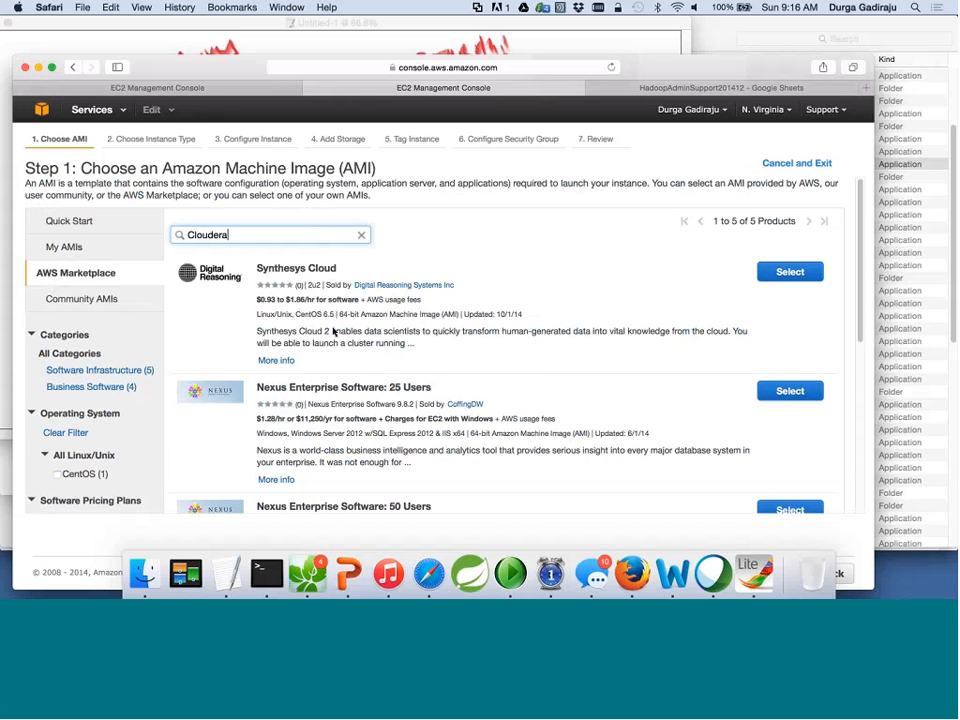
{"action": "scroll", "coordinate": [331, 330], "scroll_direction": "down", "scroll_amount": 5}
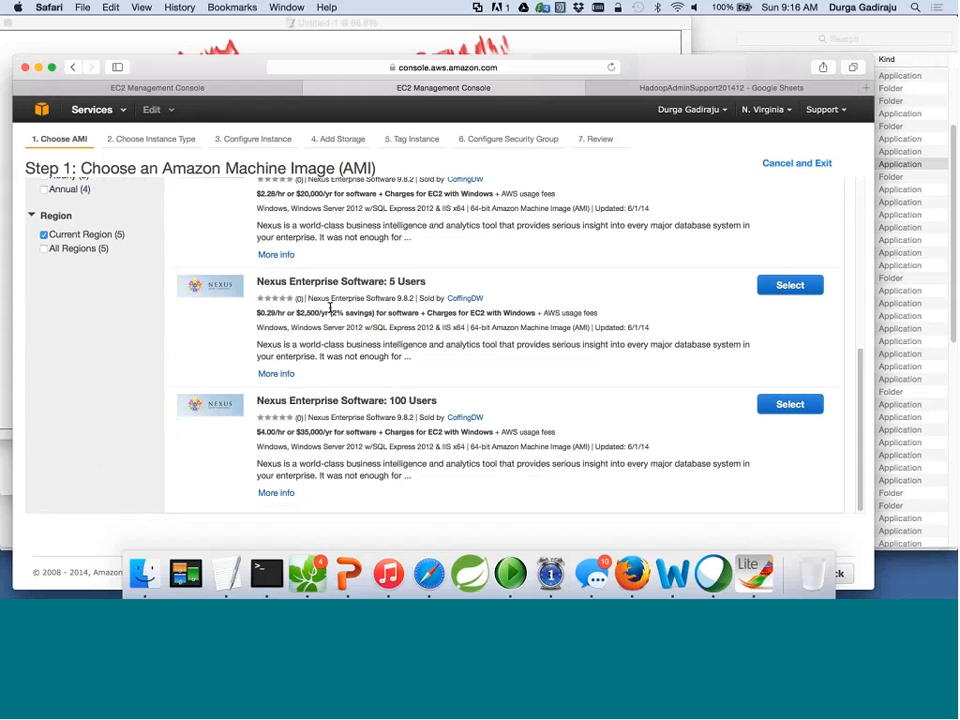
{"action": "scroll", "coordinate": [320, 290], "scroll_direction": "up", "scroll_amount": 10}
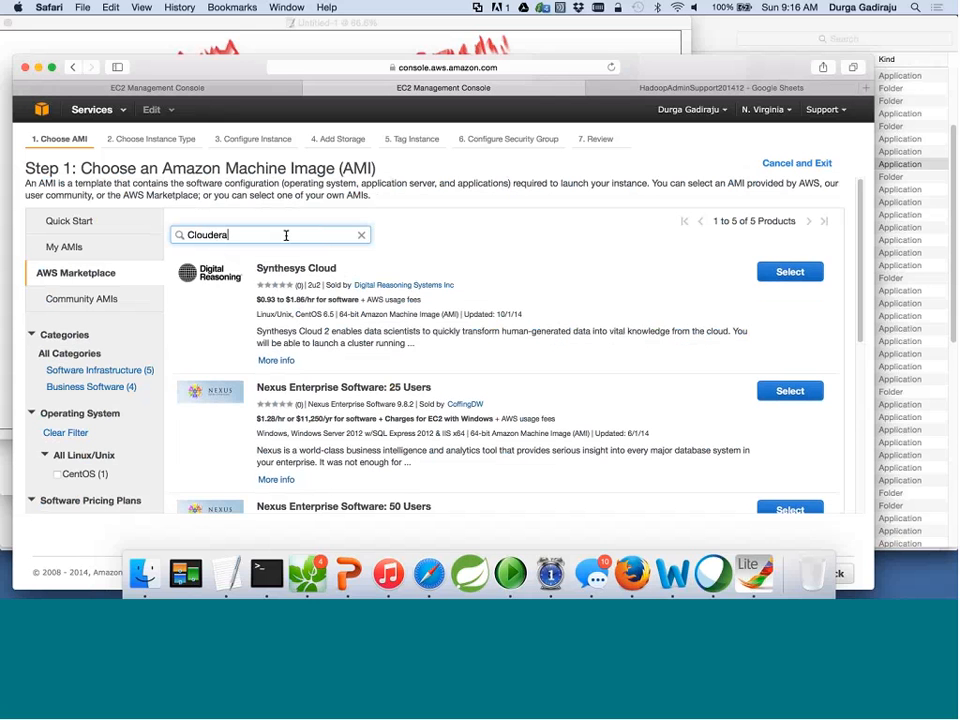
{"action": "key", "text": "super+a"}
{"action": "type", "text": "Hadoop"}
{"action": "key", "text": "Return"}
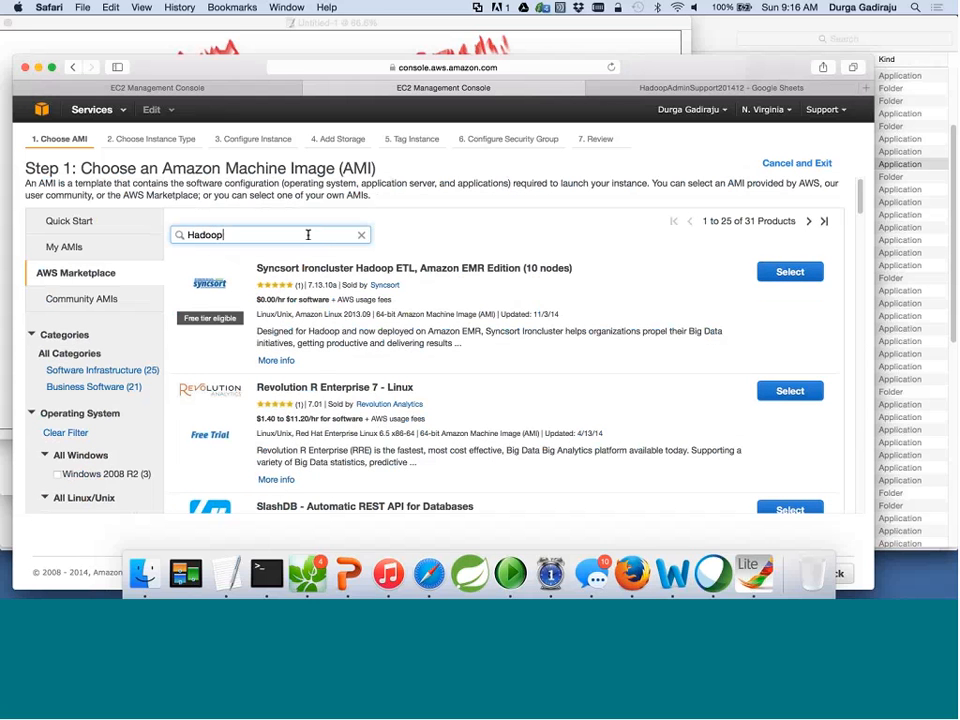
{"action": "scroll", "coordinate": [407, 314], "scroll_direction": "down", "scroll_amount": 5}
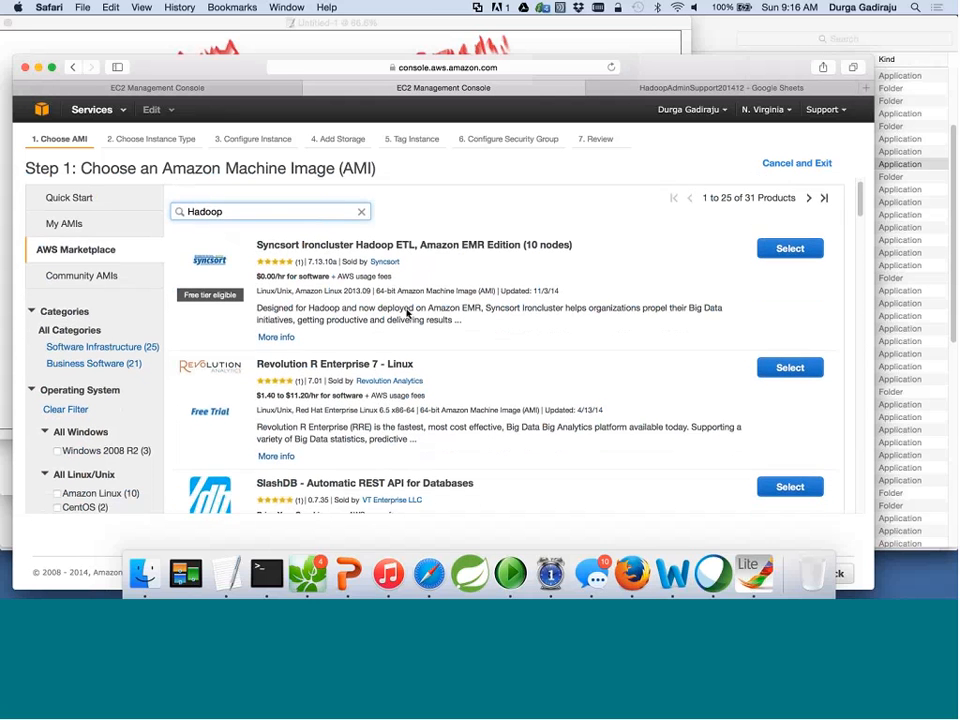
{"action": "scroll", "coordinate": [407, 314], "scroll_direction": "down", "scroll_amount": 8}
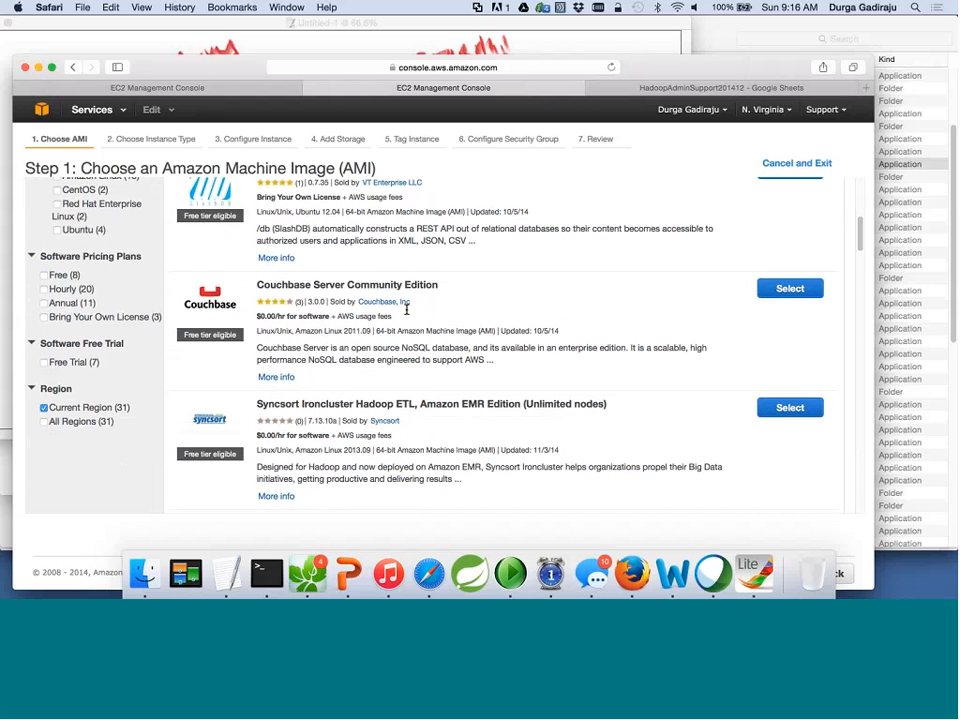
{"action": "scroll", "coordinate": [407, 314], "scroll_direction": "down", "scroll_amount": 12}
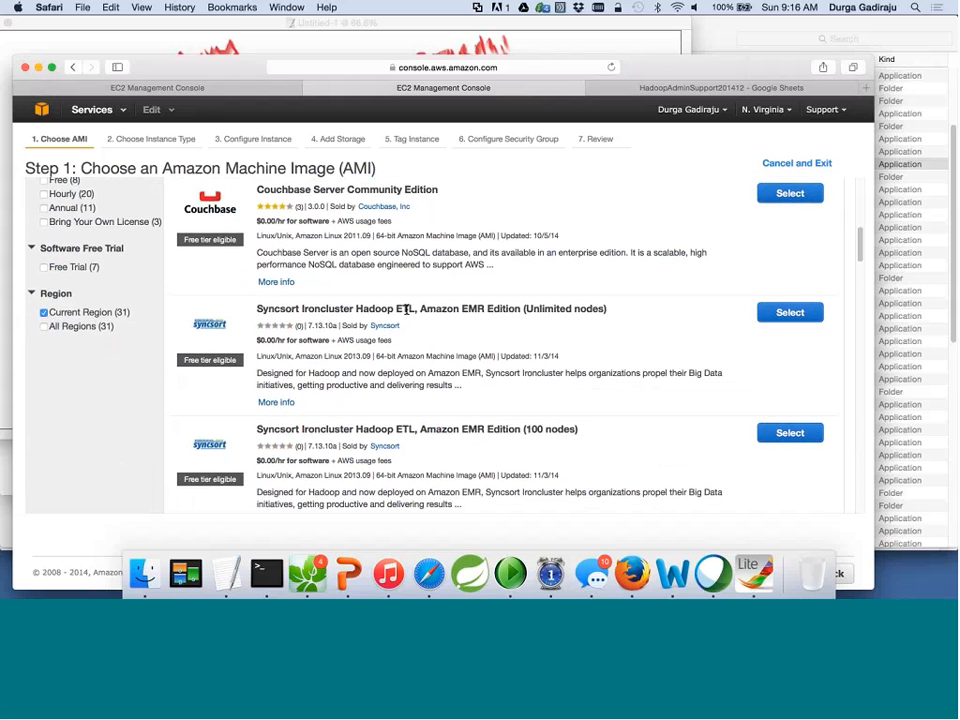
{"action": "scroll", "coordinate": [407, 314], "scroll_direction": "down", "scroll_amount": 4}
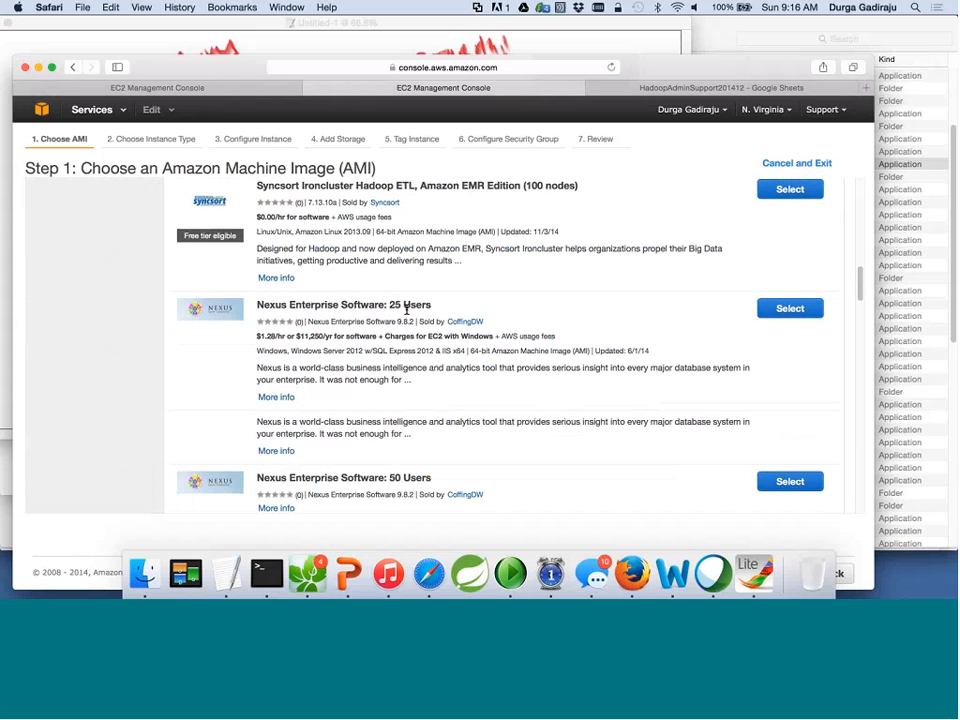
{"action": "scroll", "coordinate": [406, 312], "scroll_direction": "down", "scroll_amount": 2}
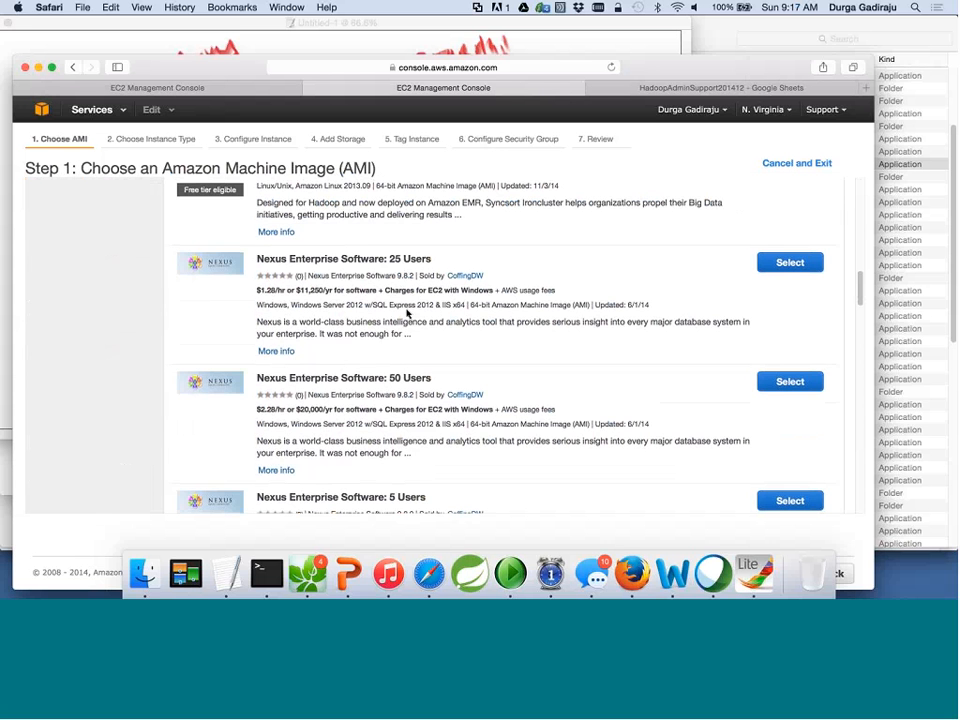
{"action": "scroll", "coordinate": [407, 313], "scroll_direction": "down", "scroll_amount": 10}
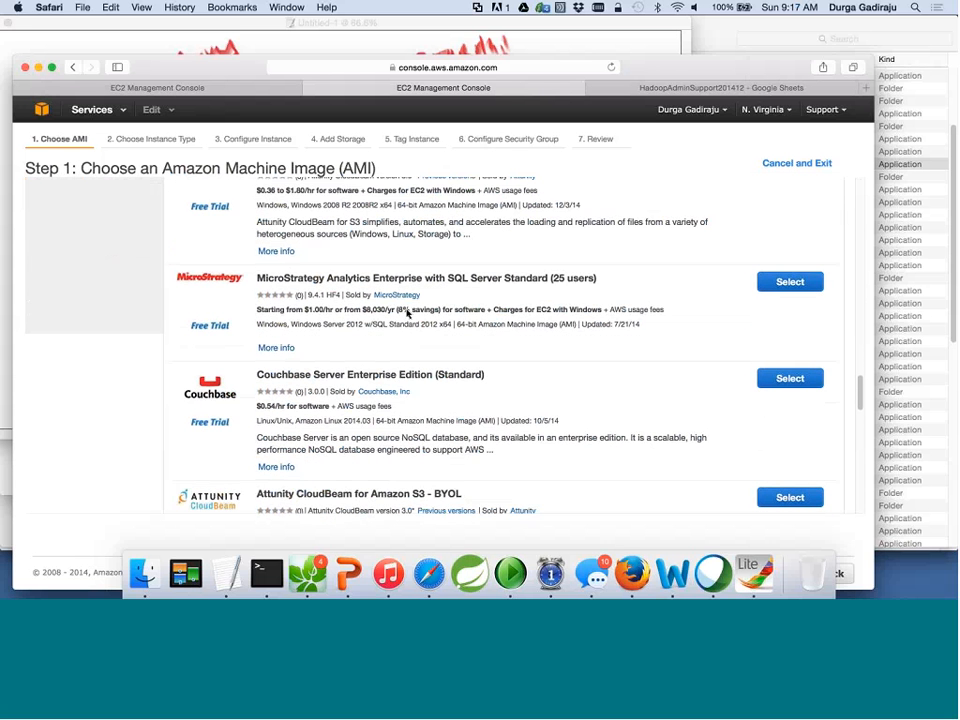
{"action": "scroll", "coordinate": [407, 313], "scroll_direction": "down", "scroll_amount": 1}
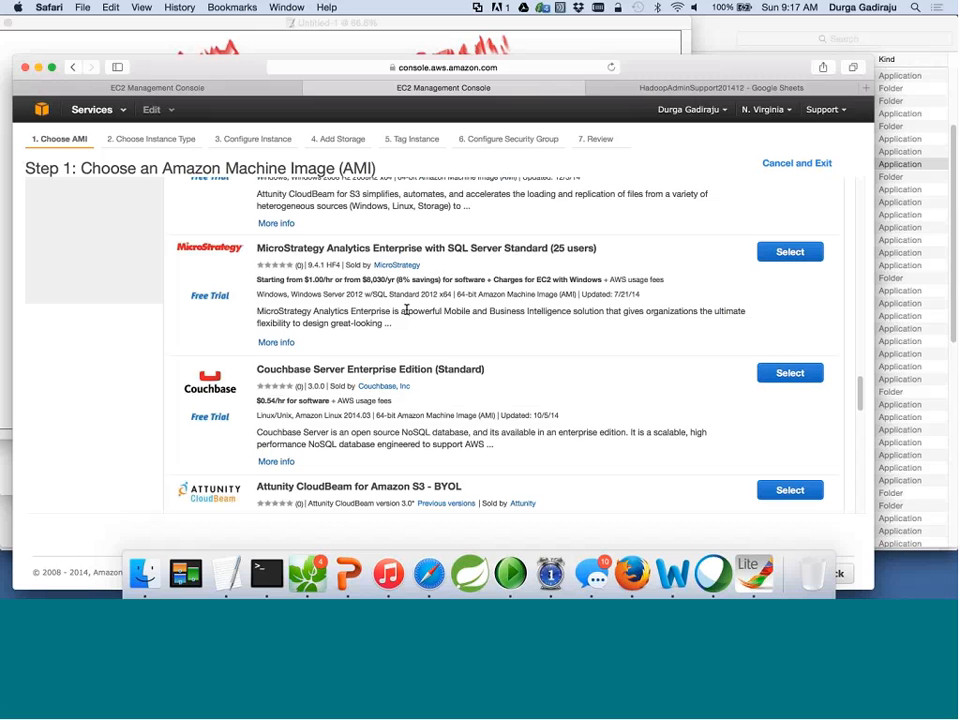
{"action": "scroll", "coordinate": [406, 310], "scroll_direction": "up", "scroll_amount": 8}
{"action": "scroll", "coordinate": [407, 311], "scroll_direction": "up", "scroll_amount": 5}
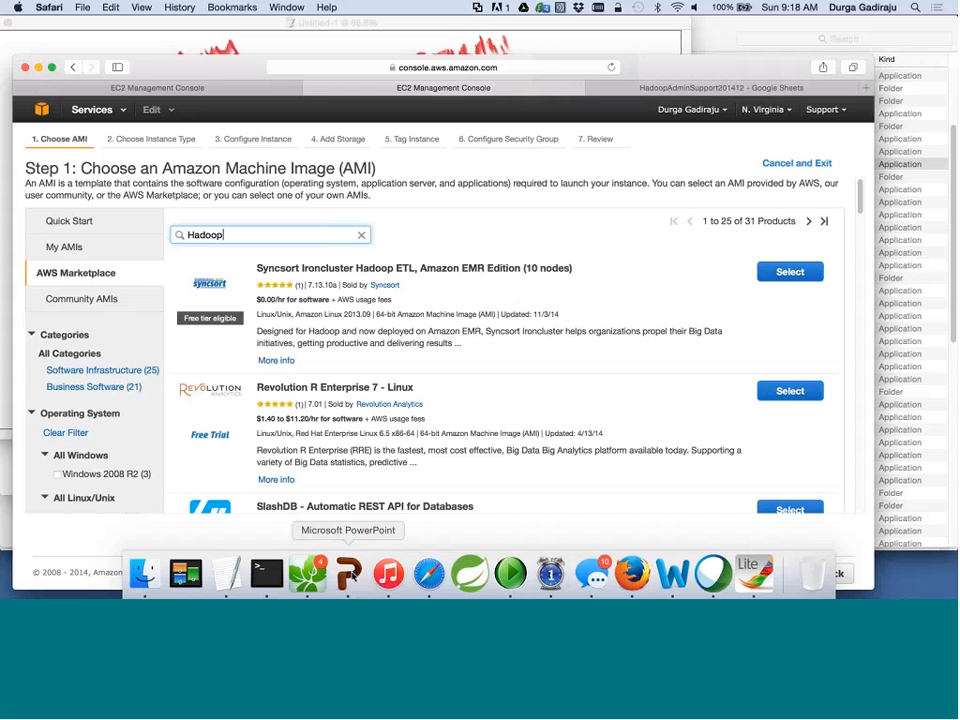
Exit the Understand AWS slideshow and bring the red network sketch in Corel Painter Lite forward.
{"action": "left_click", "coordinate": [348, 573]}
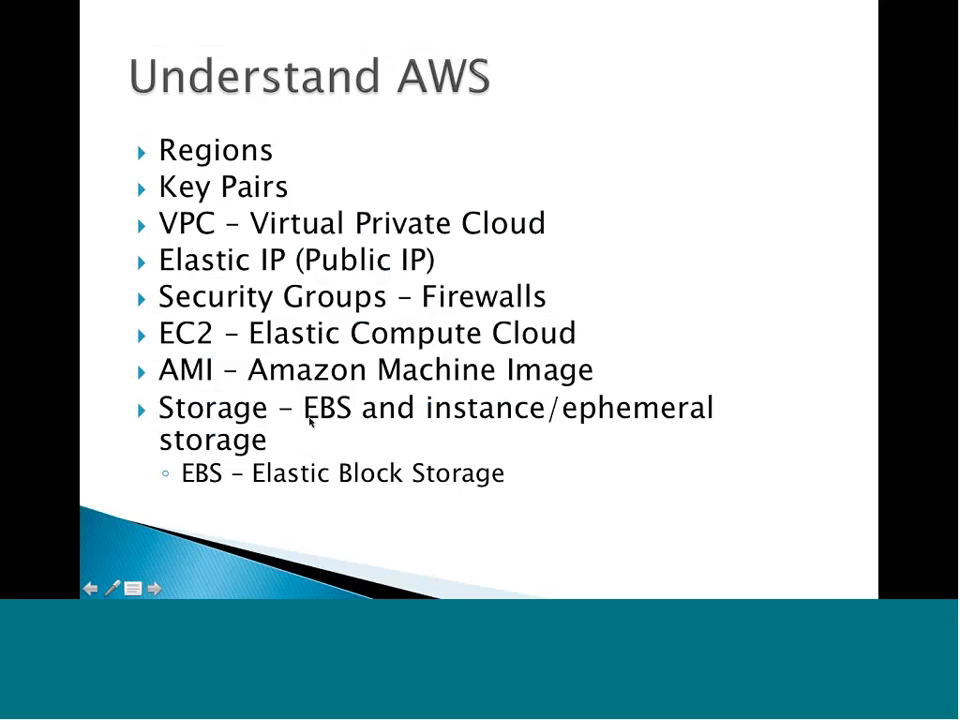
{"action": "key", "text": "Escape"}
{"action": "left_click", "coordinate": [135, 322]}
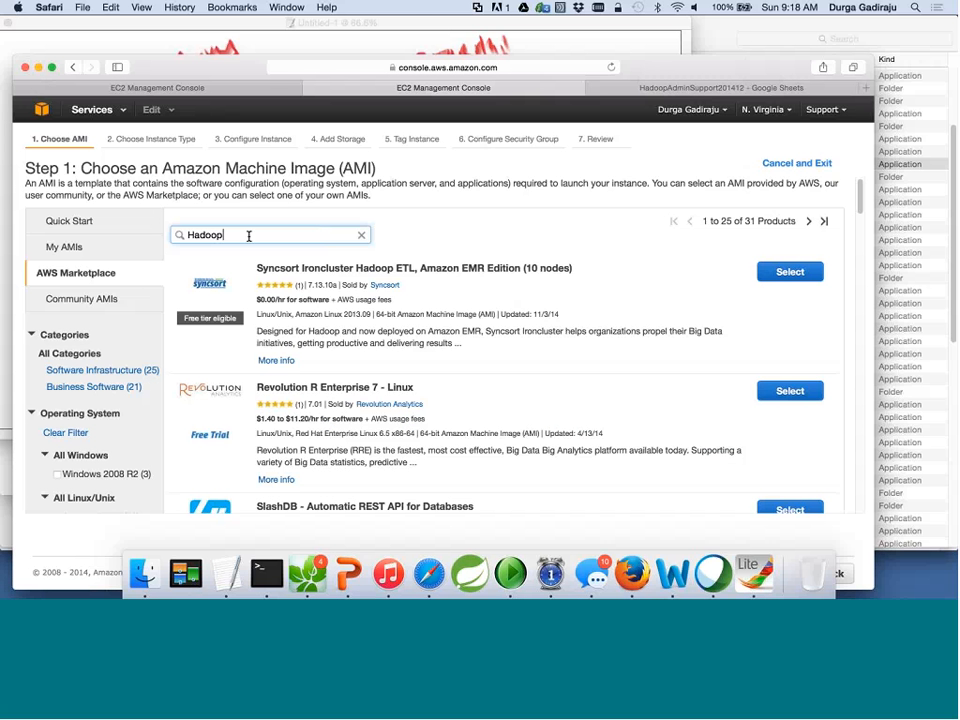
{"action": "left_click", "coordinate": [757, 588]}
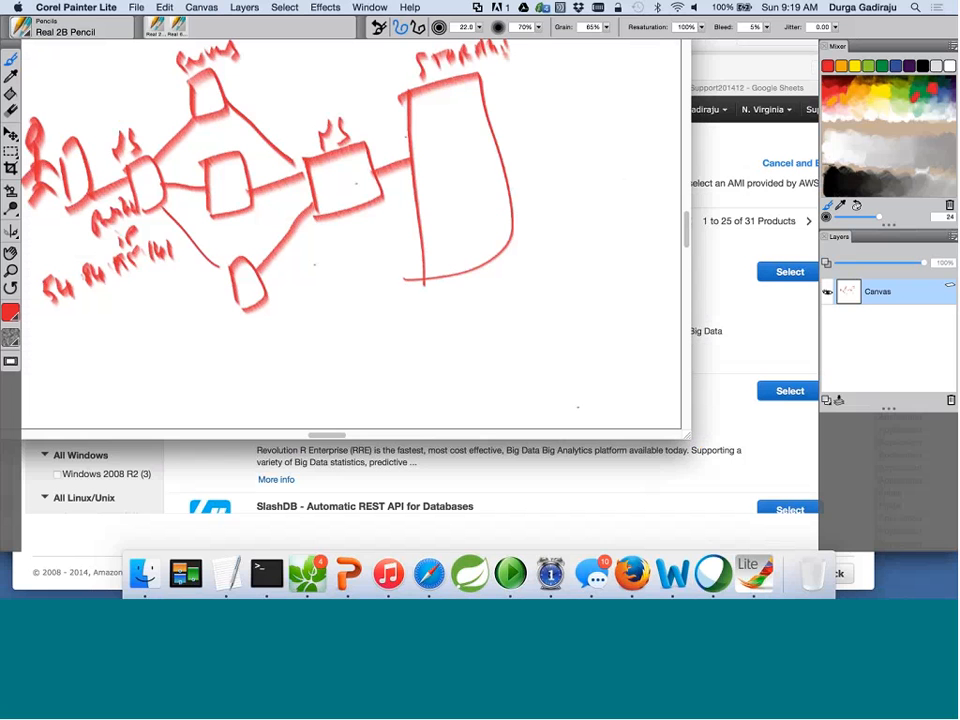
Switch back to Safari's Hadoop Marketplace results (31 products) with Cmd+Tab.
{"action": "key", "text": "super+Tab"}
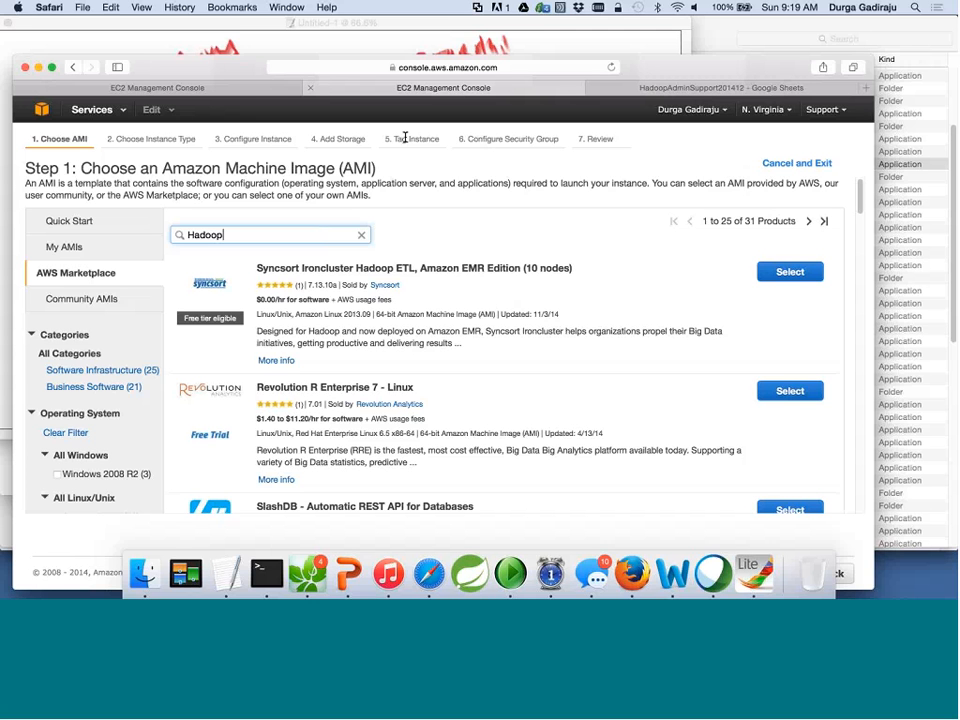
Browse EC2's Elastic Block Store Volumes: 12 volumes of 10, 30 and 60 GiB, gp2 and standard.
{"action": "left_click", "coordinate": [106, 113]}
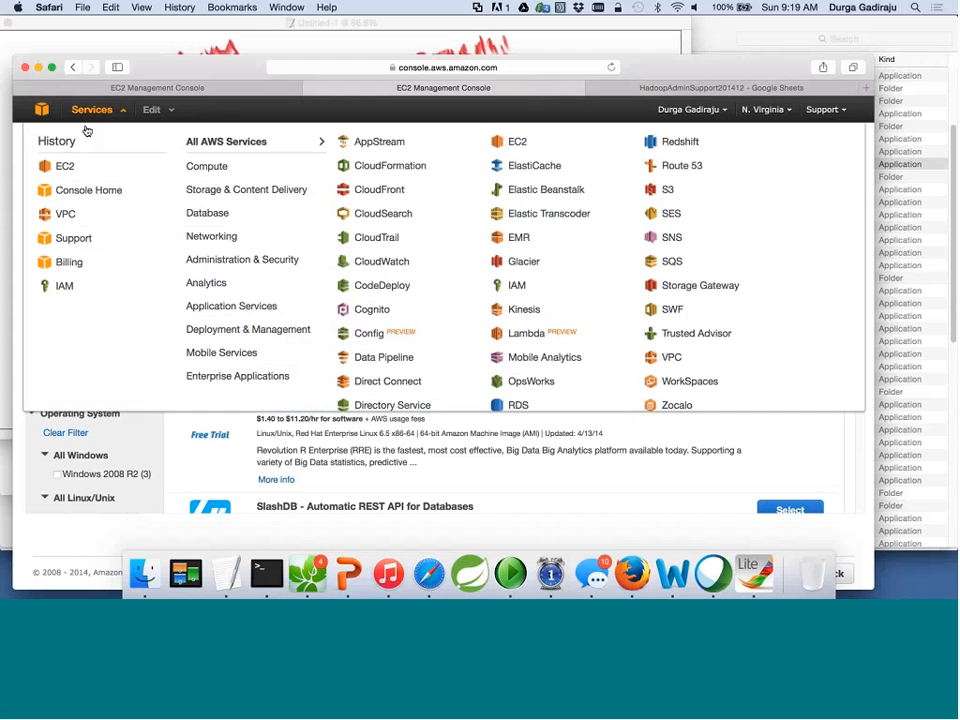
{"action": "left_click", "coordinate": [65, 170]}
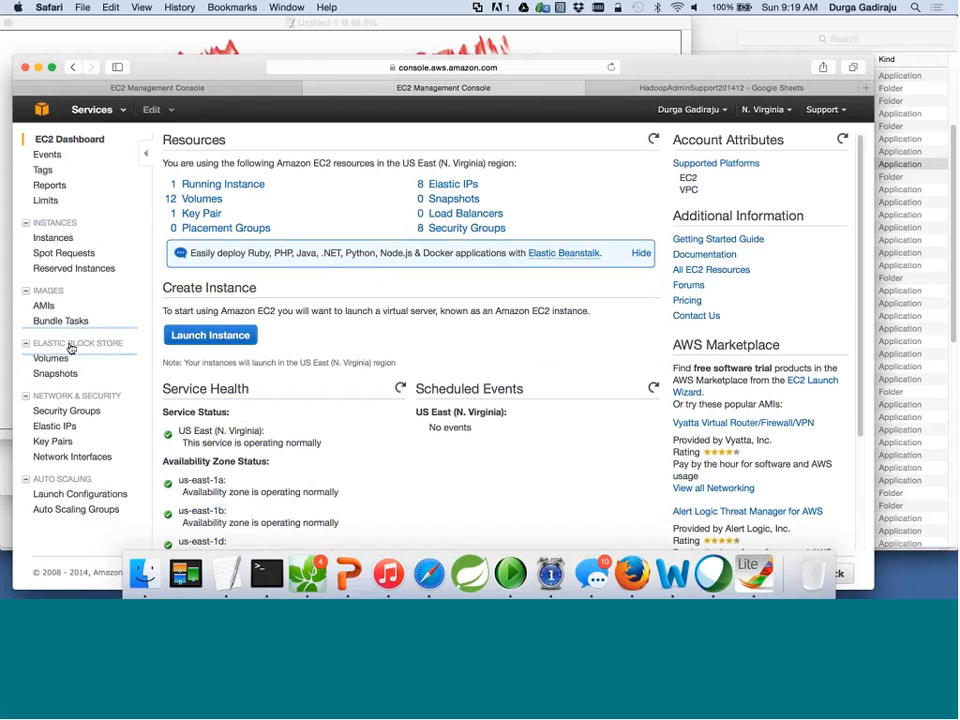
{"action": "left_click", "coordinate": [55, 361]}
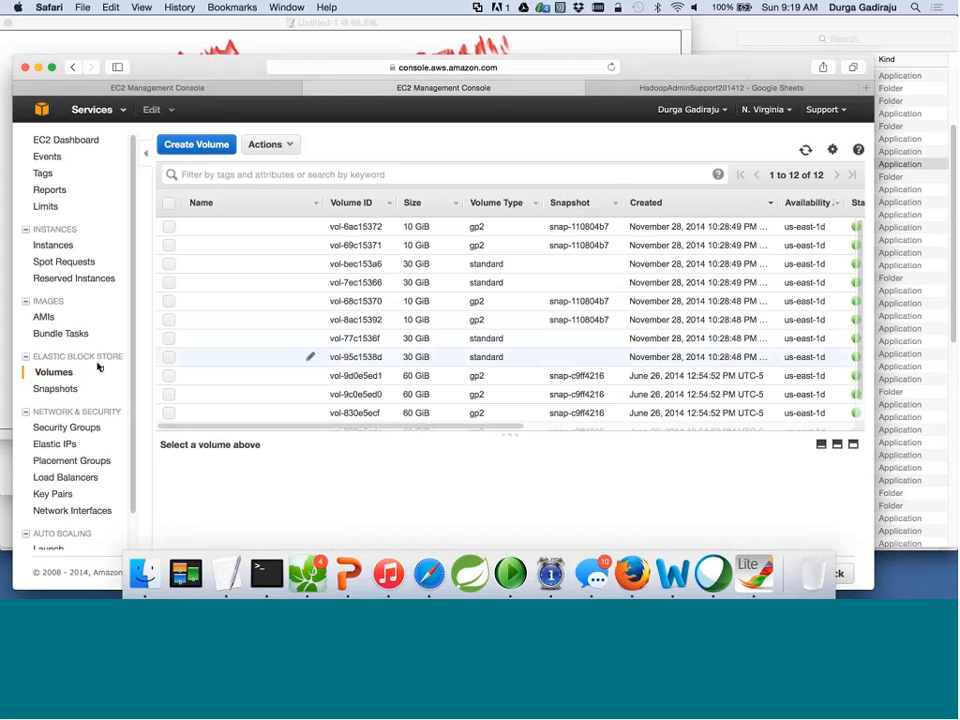
{"action": "scroll", "coordinate": [465, 343], "scroll_direction": "down", "scroll_amount": 1}
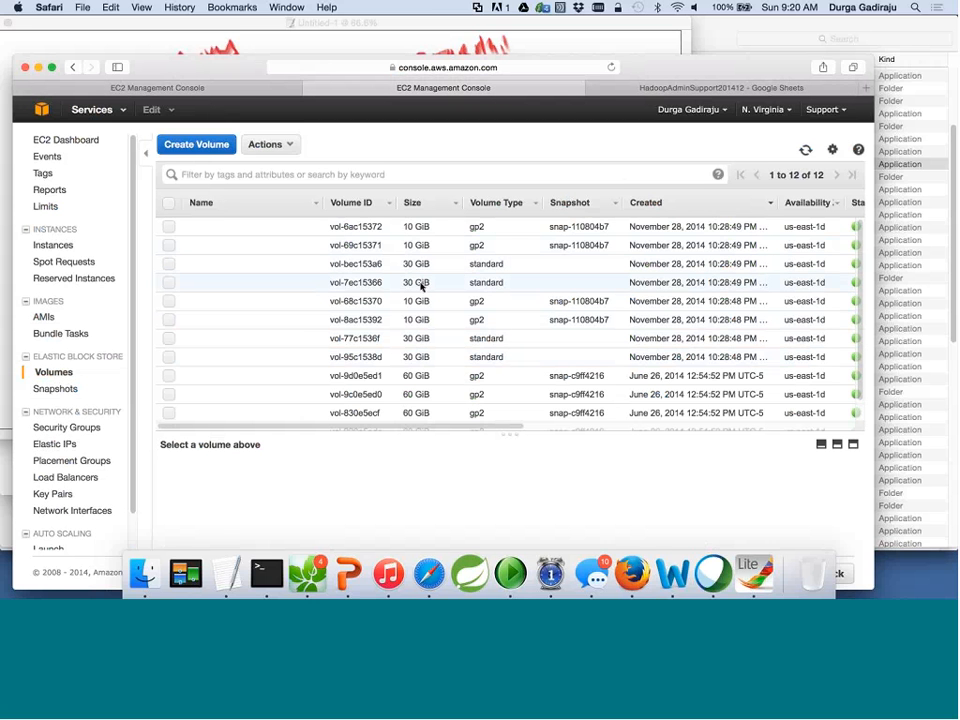
{"action": "scroll", "coordinate": [433, 280], "scroll_direction": "down", "scroll_amount": 1}
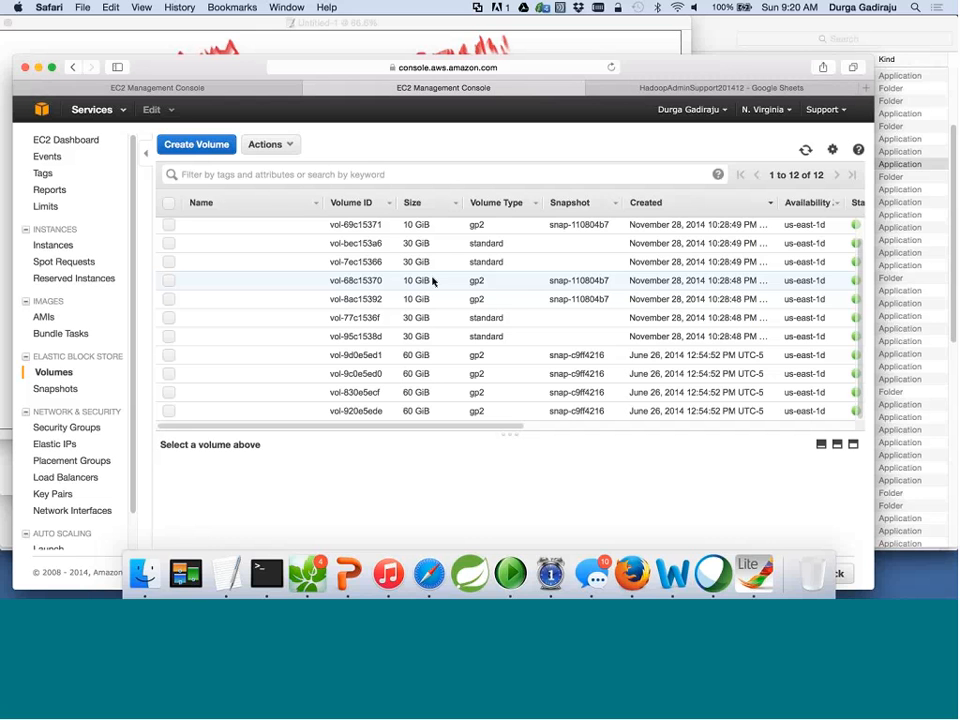
{"action": "scroll", "coordinate": [433, 281], "scroll_direction": "up", "scroll_amount": 1}
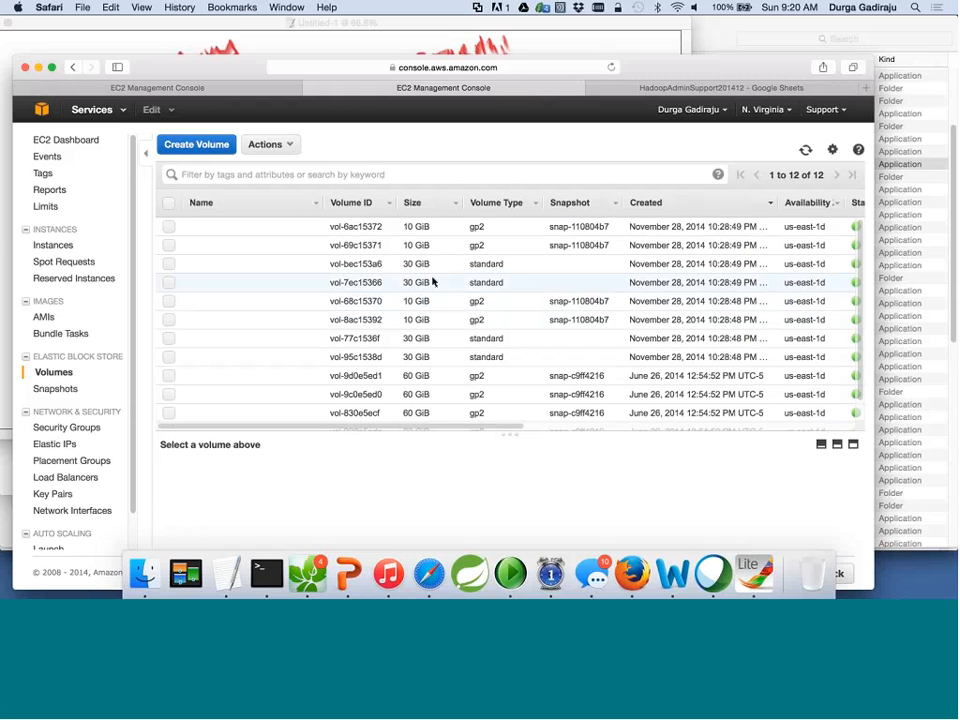
{"action": "scroll", "coordinate": [431, 279], "scroll_direction": "down", "scroll_amount": 1}
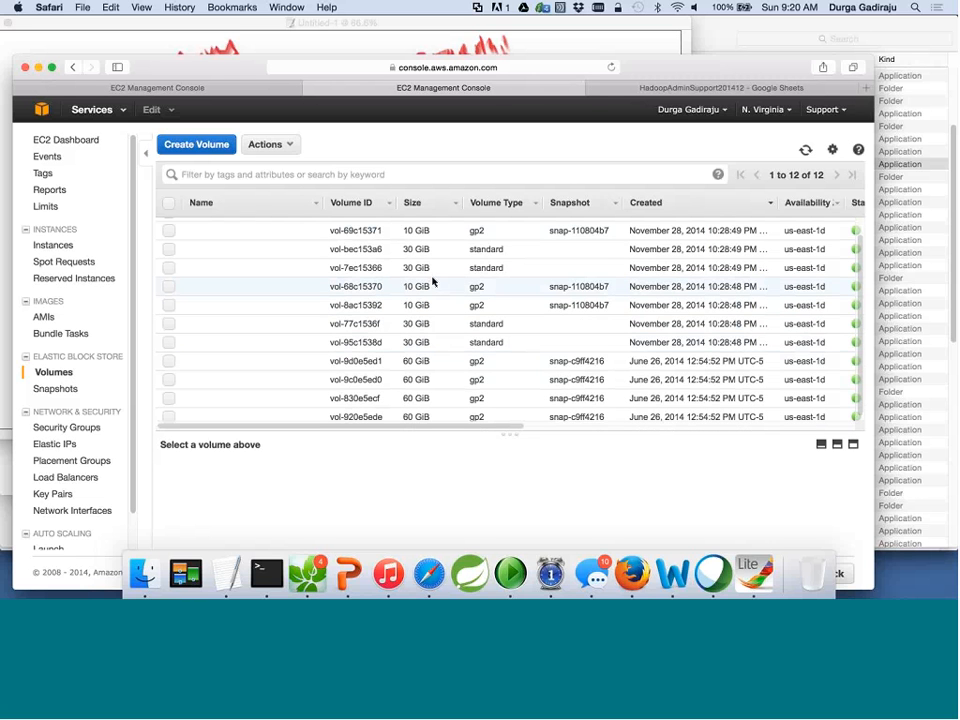
{"action": "scroll", "coordinate": [431, 279], "scroll_direction": "up", "scroll_amount": 1}
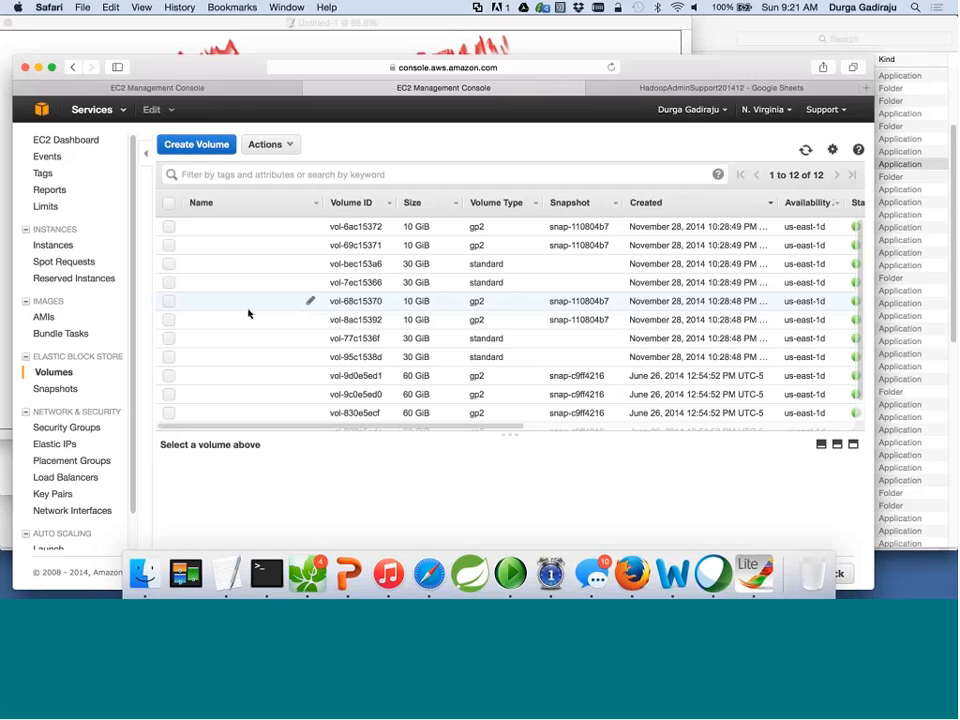
Open the EBS Snapshots page, which shows no snapshots in this region.
{"action": "left_click", "coordinate": [55, 388]}
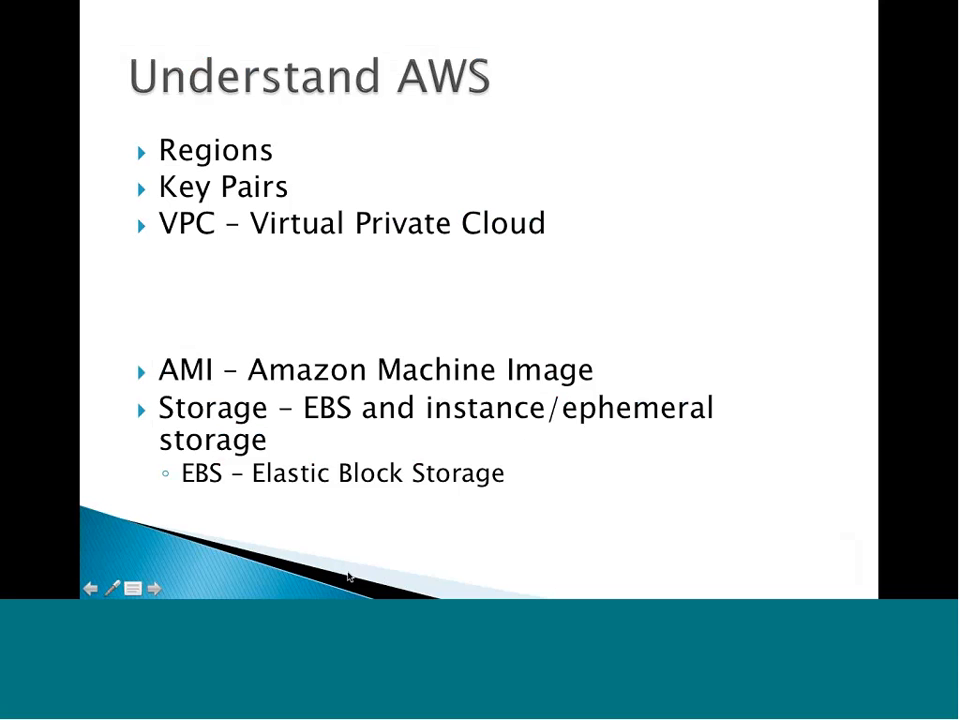
Advance the slideshow through the Regions, Key Pairs, VPC and Elastic IP slides.
{"action": "left_click", "coordinate": [349, 577]}
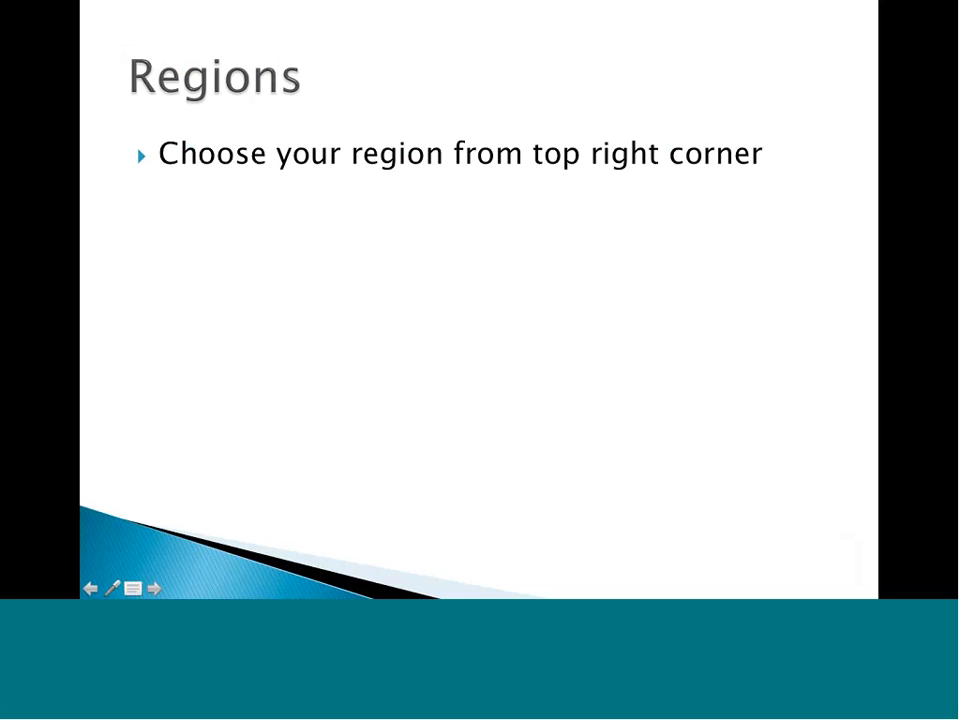
{"action": "left_click", "coordinate": [475, 243]}
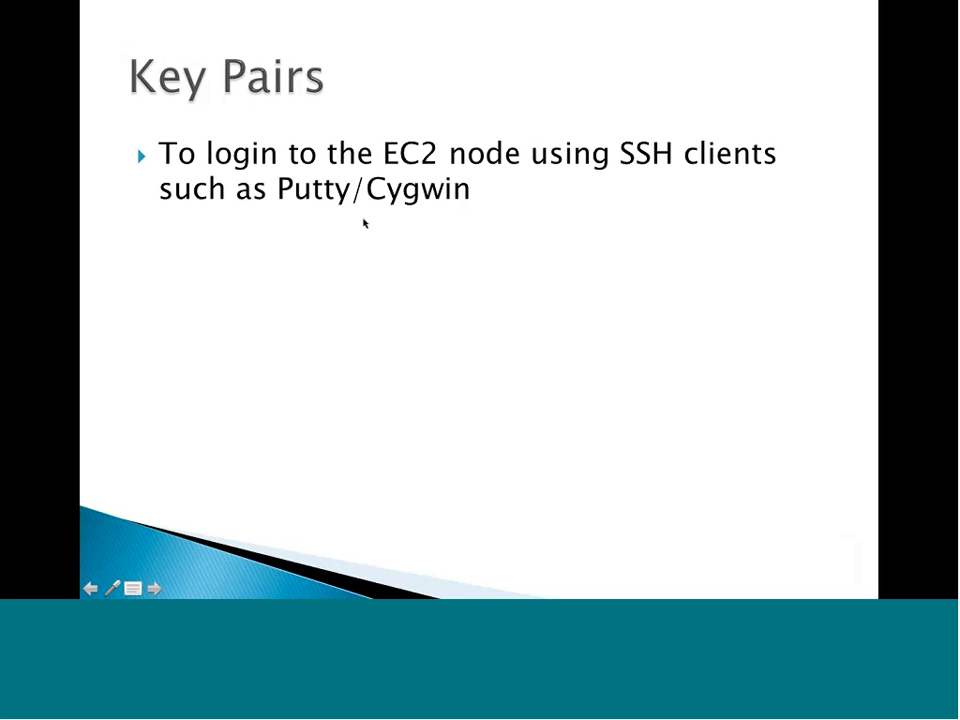
{"action": "left_click", "coordinate": [364, 223]}
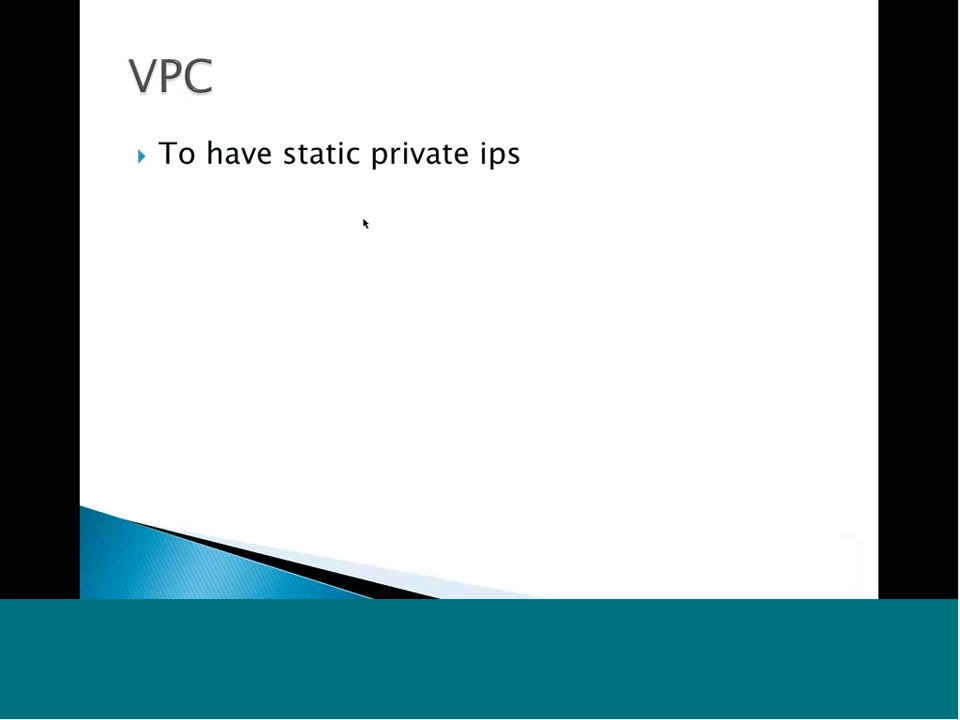
{"action": "left_click", "coordinate": [364, 223]}
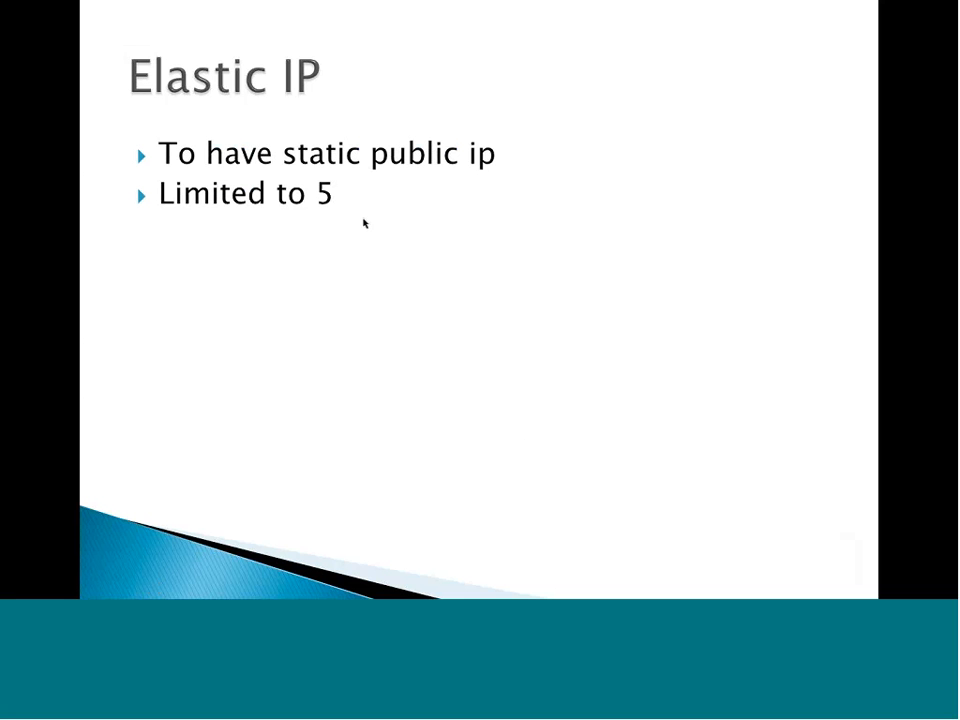